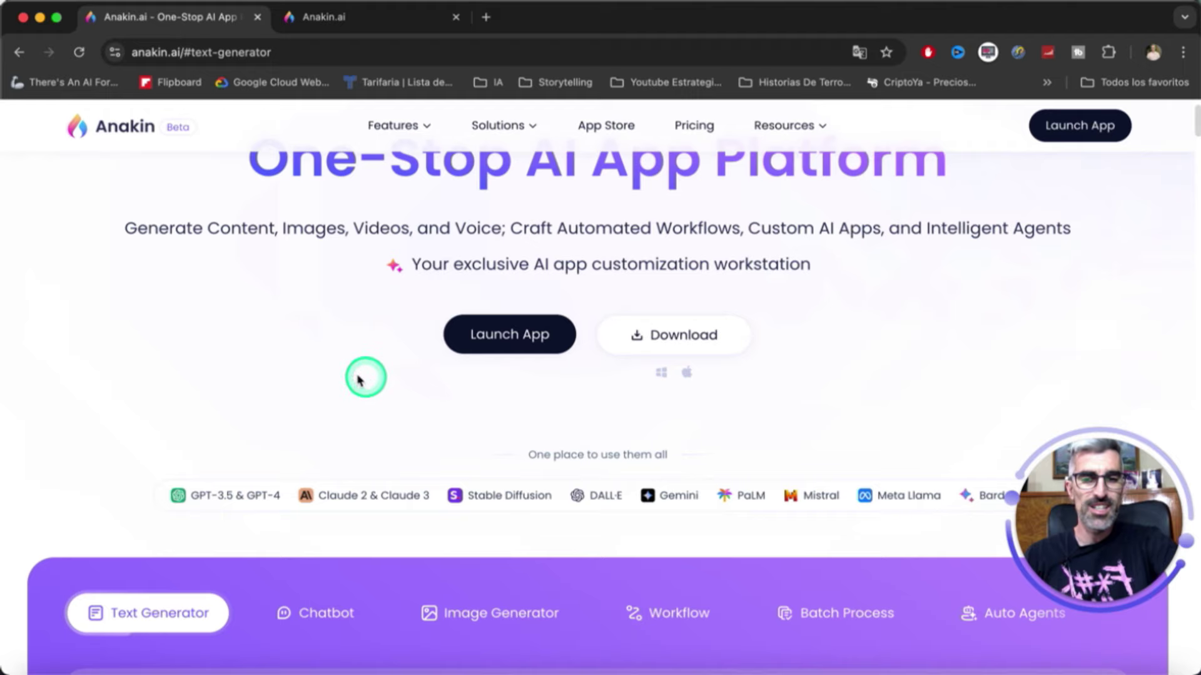
- Look through the Anakin landing page from the Text Generator demo to the pre-built AI apps section
scroll(360, 379, down, 7)
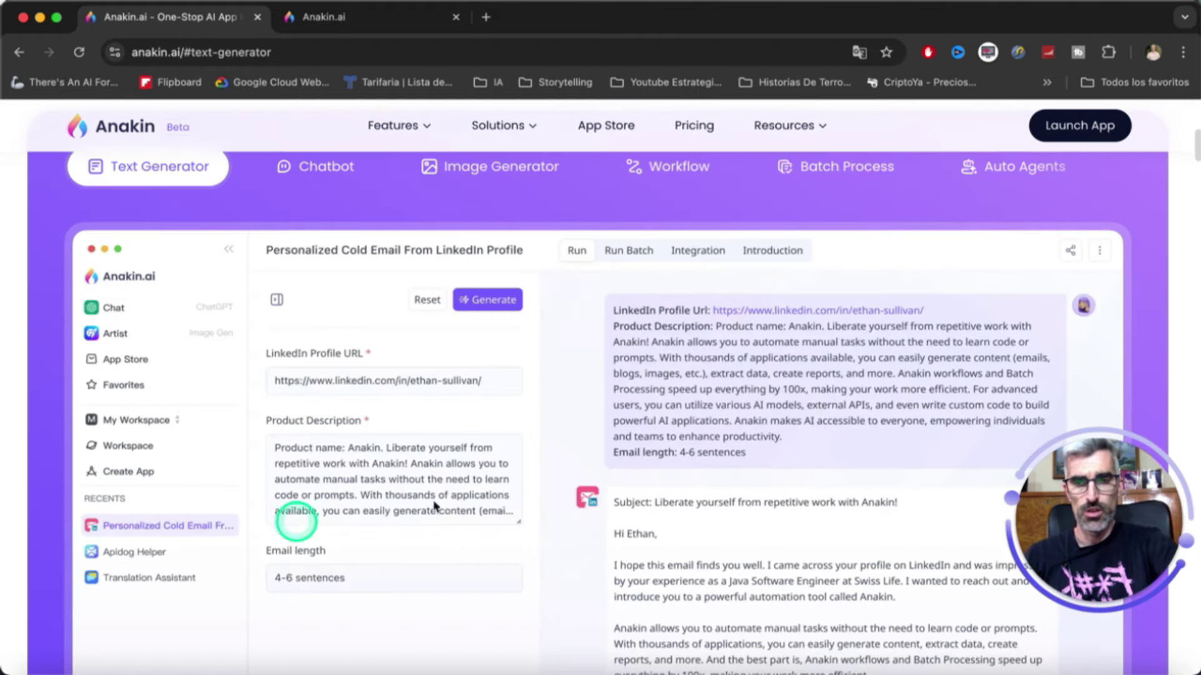
scroll(564, 487, down, 7)
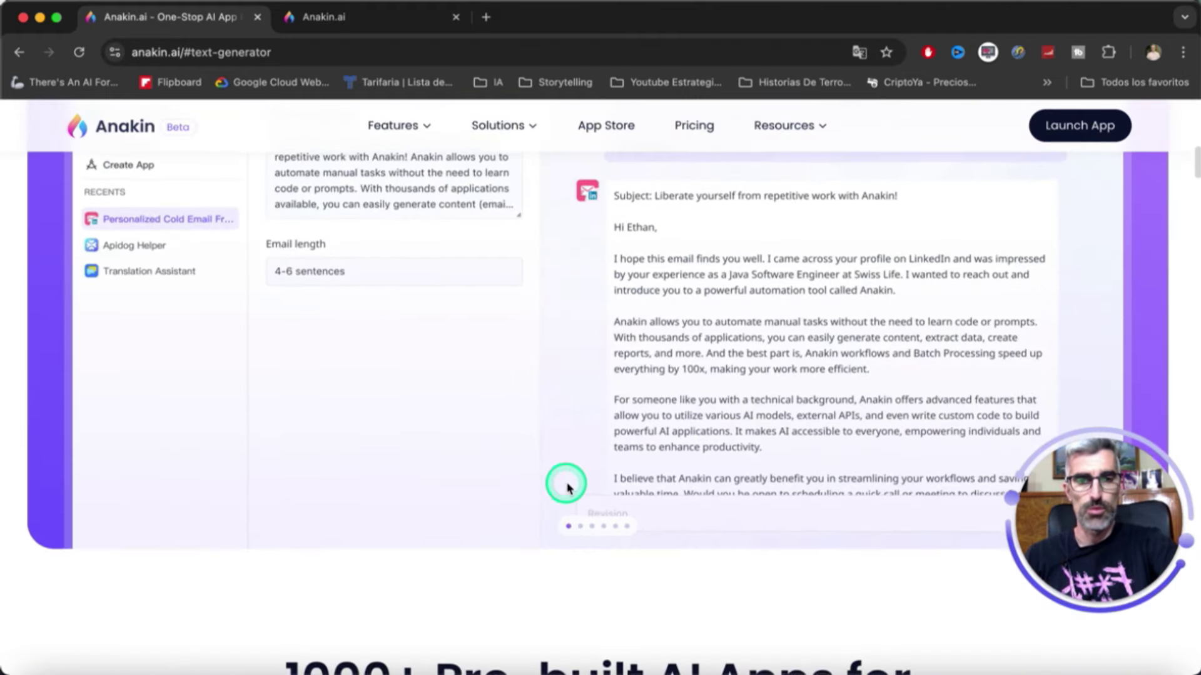
scroll(567, 487, down, 6)
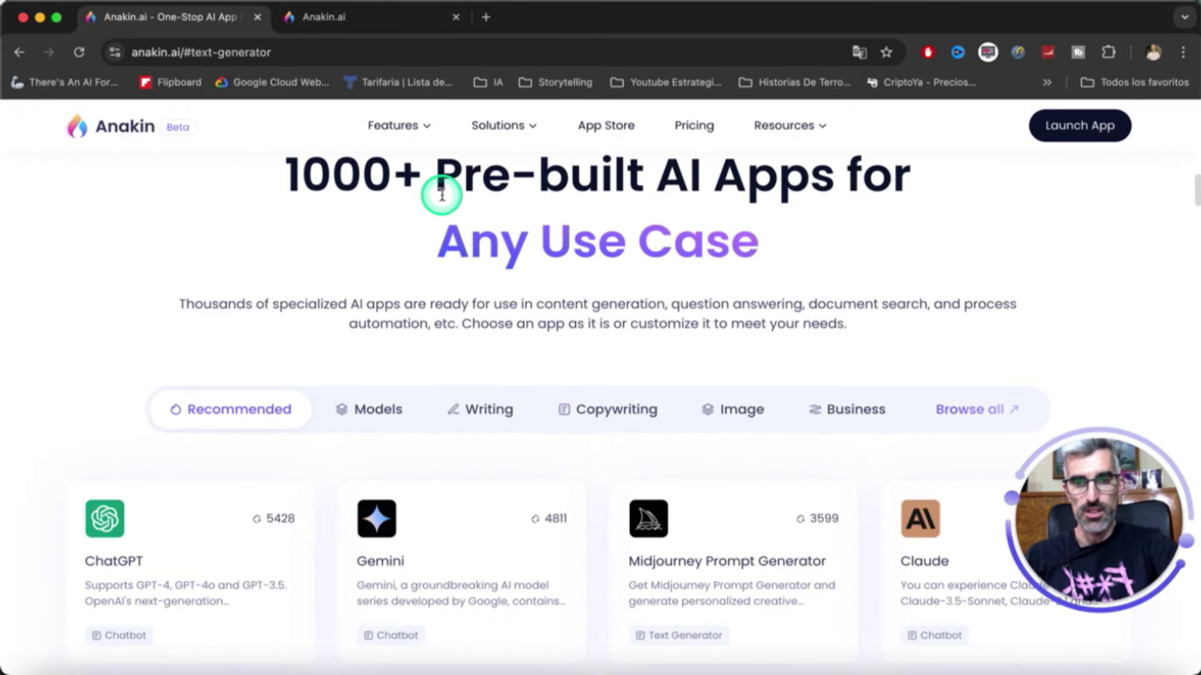
scroll(248, 378, down, 2)
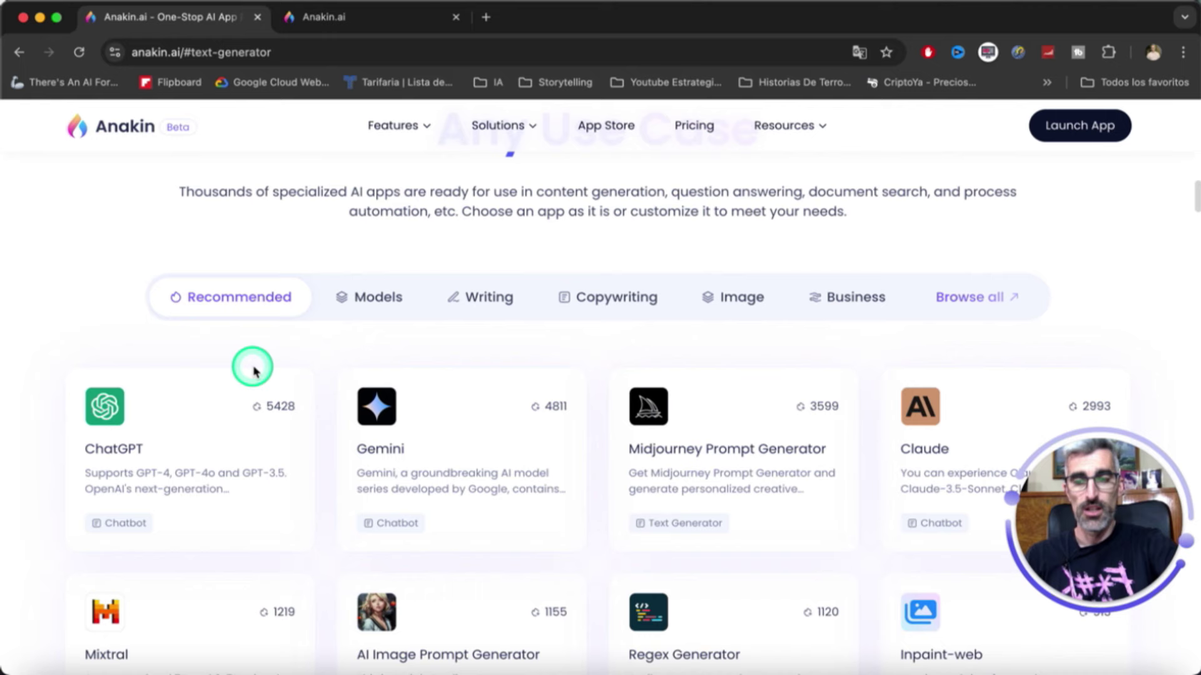
- Browse the Models and Writing categories of the pre-built AI apps
click(373, 313)
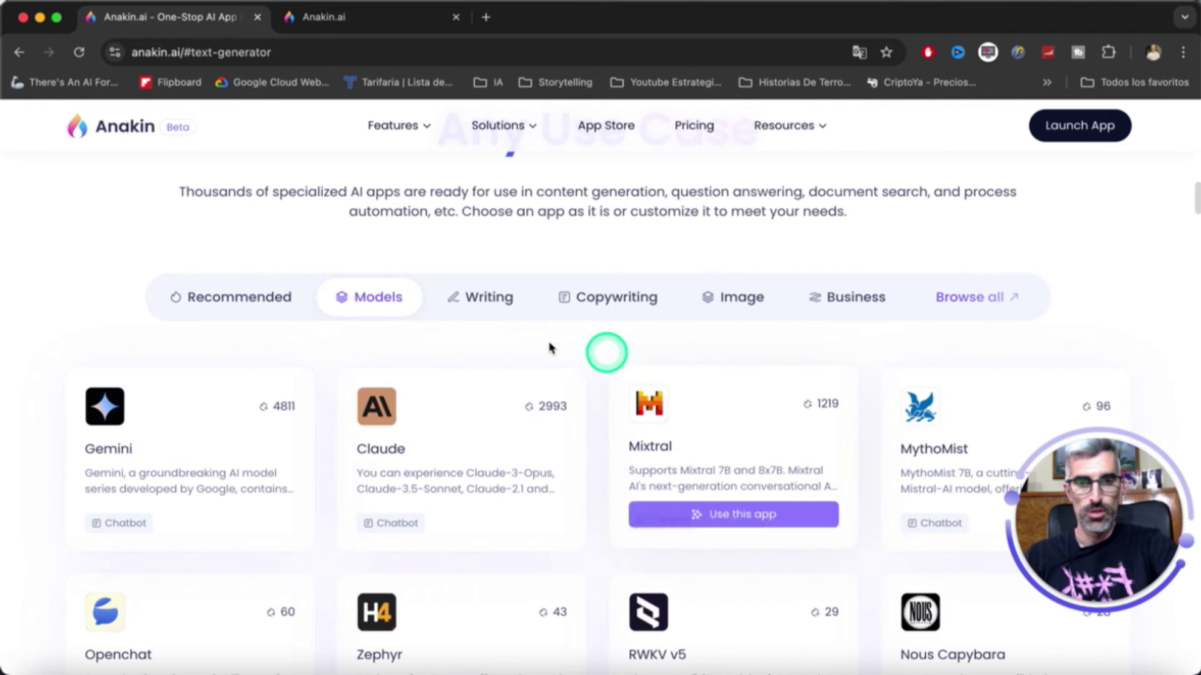
click(490, 299)
scroll(57, 425, down, 5)
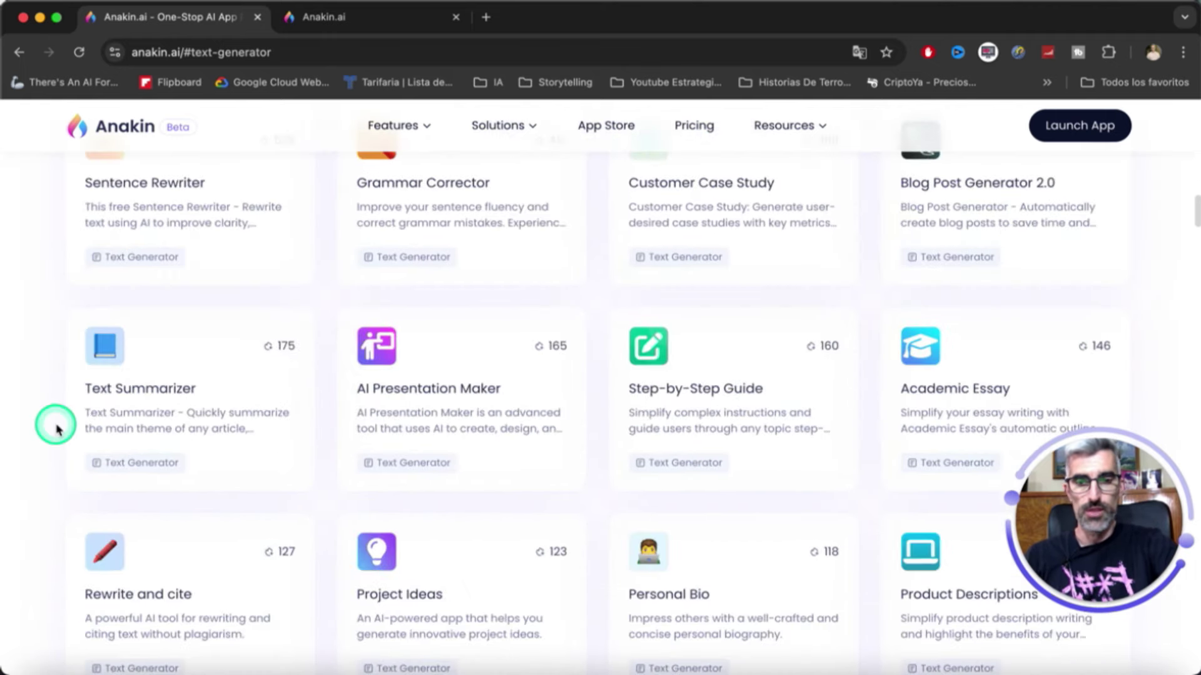
scroll(55, 426, down, 3)
scroll(269, 432, up, 10)
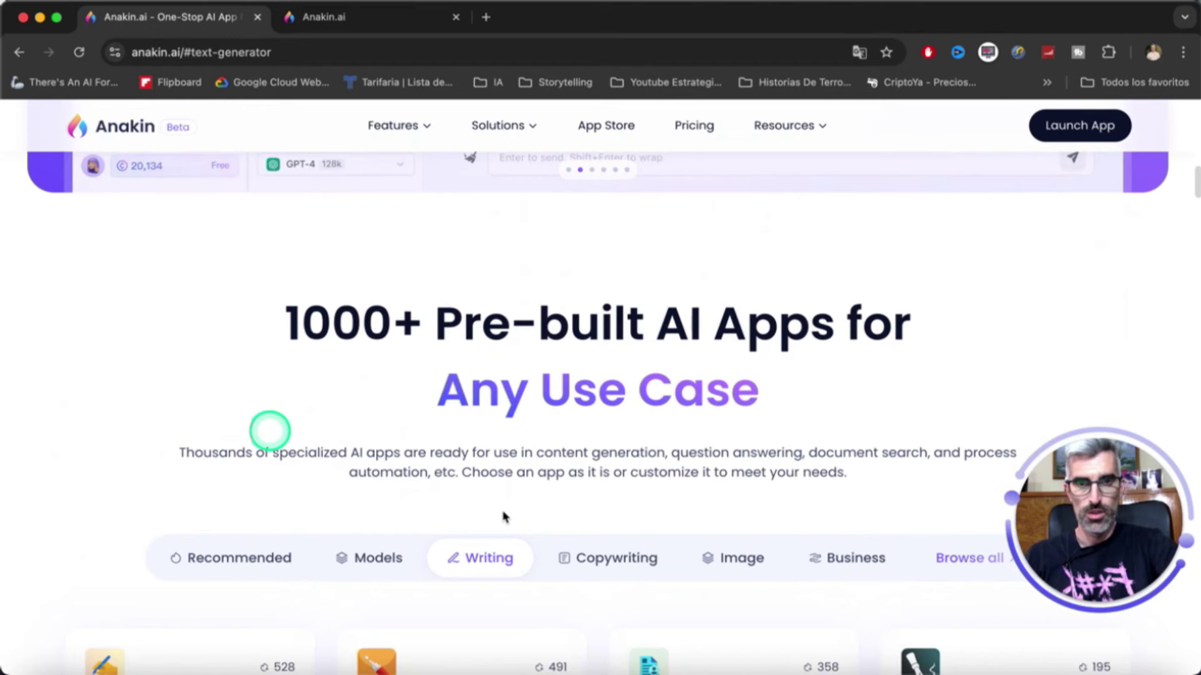
- Show the Copywriting category and examine its script, social media and advertising apps
click(627, 561)
scroll(628, 560, down, 6)
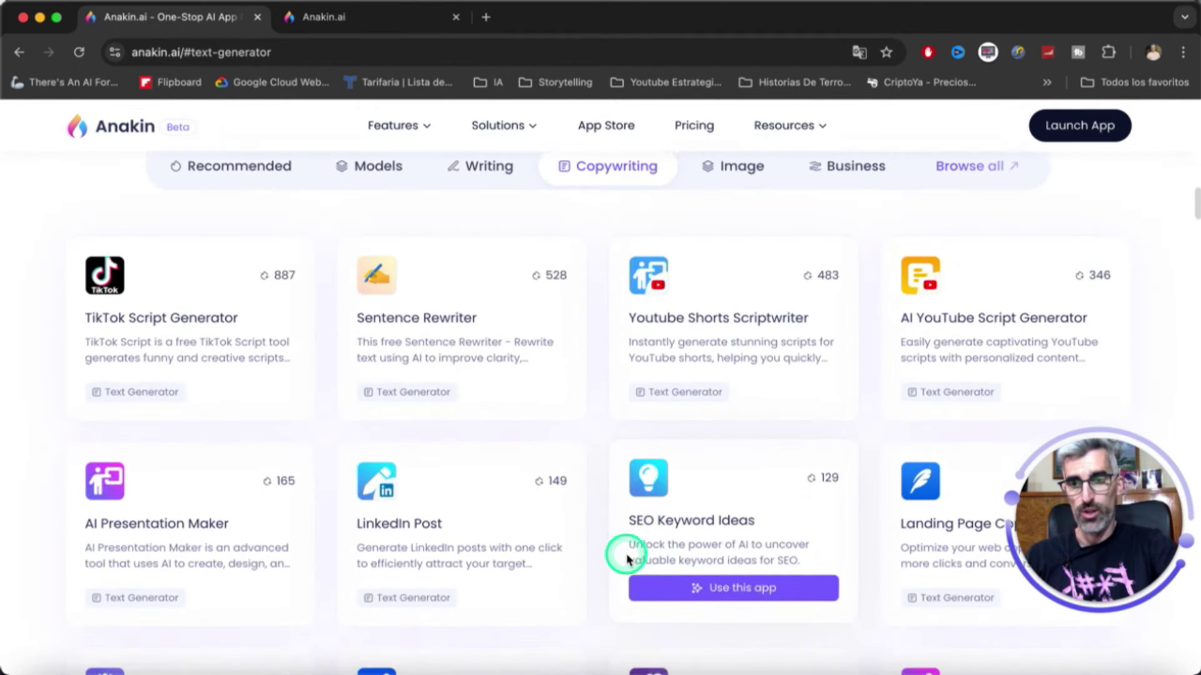
scroll(627, 560, down, 2)
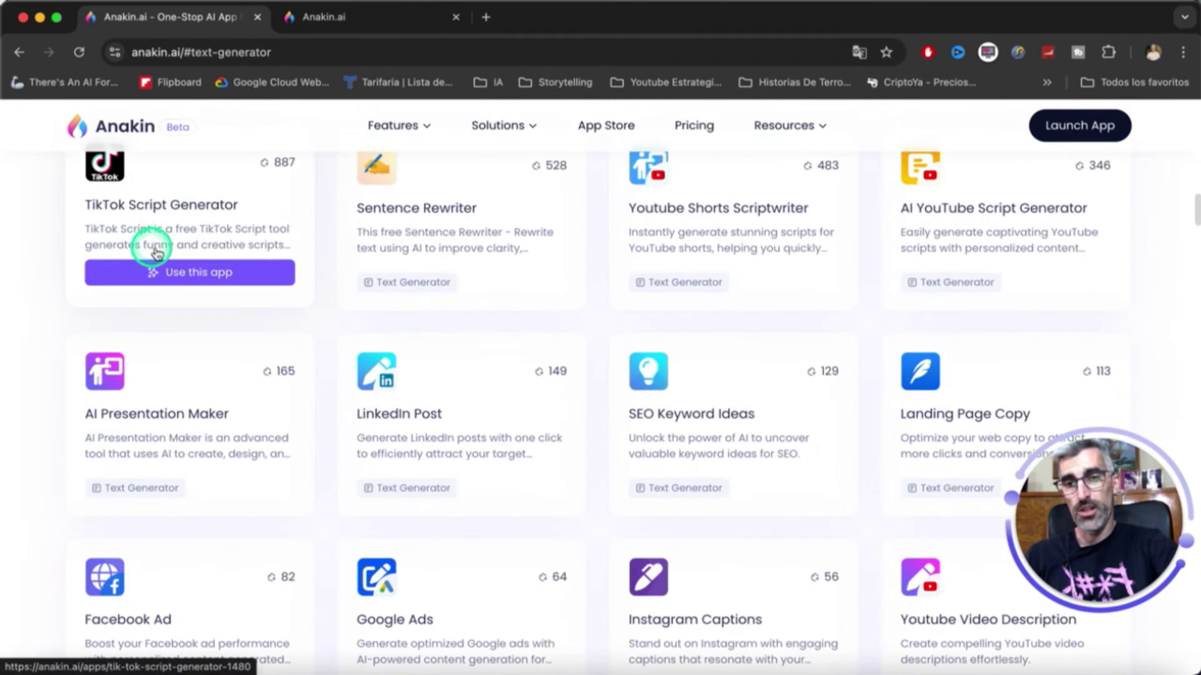
mouse_move(994, 207)
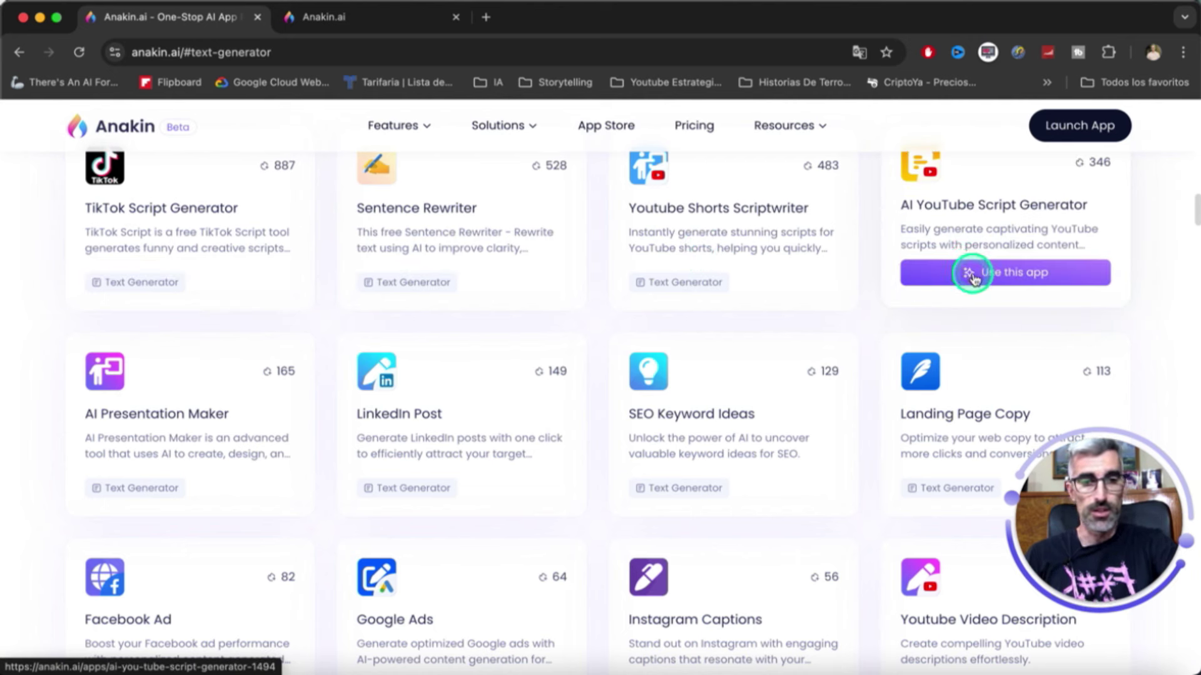
click(981, 294)
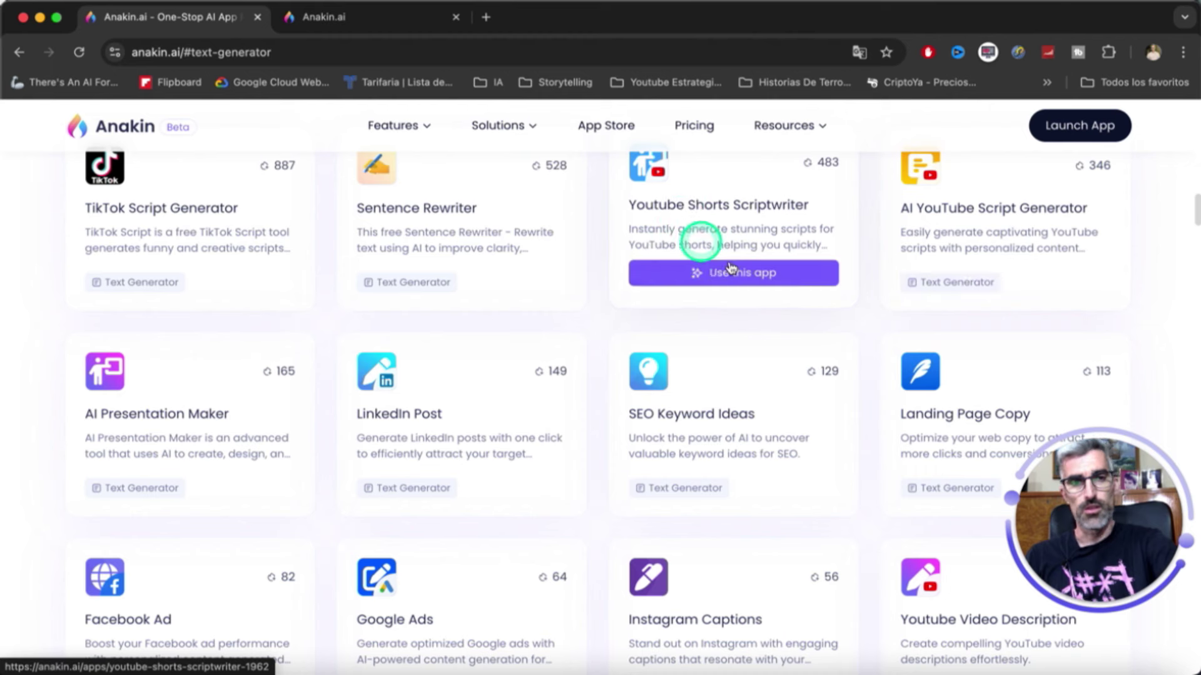
mouse_move(496, 369)
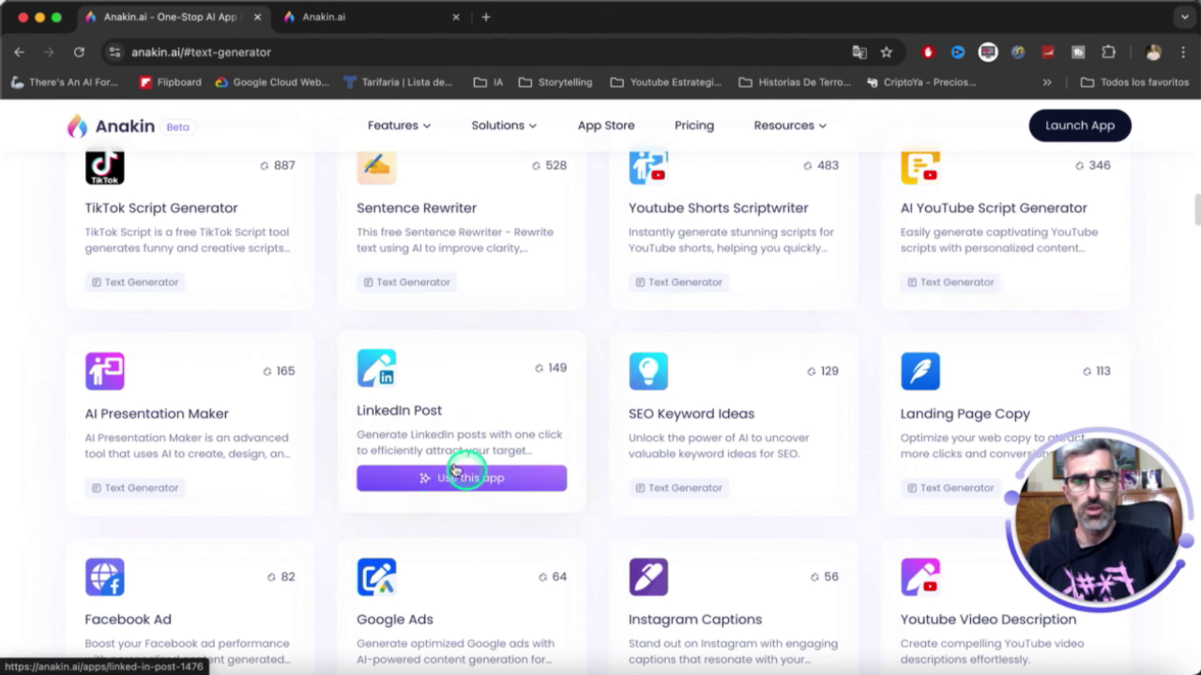
scroll(410, 428, down, 3)
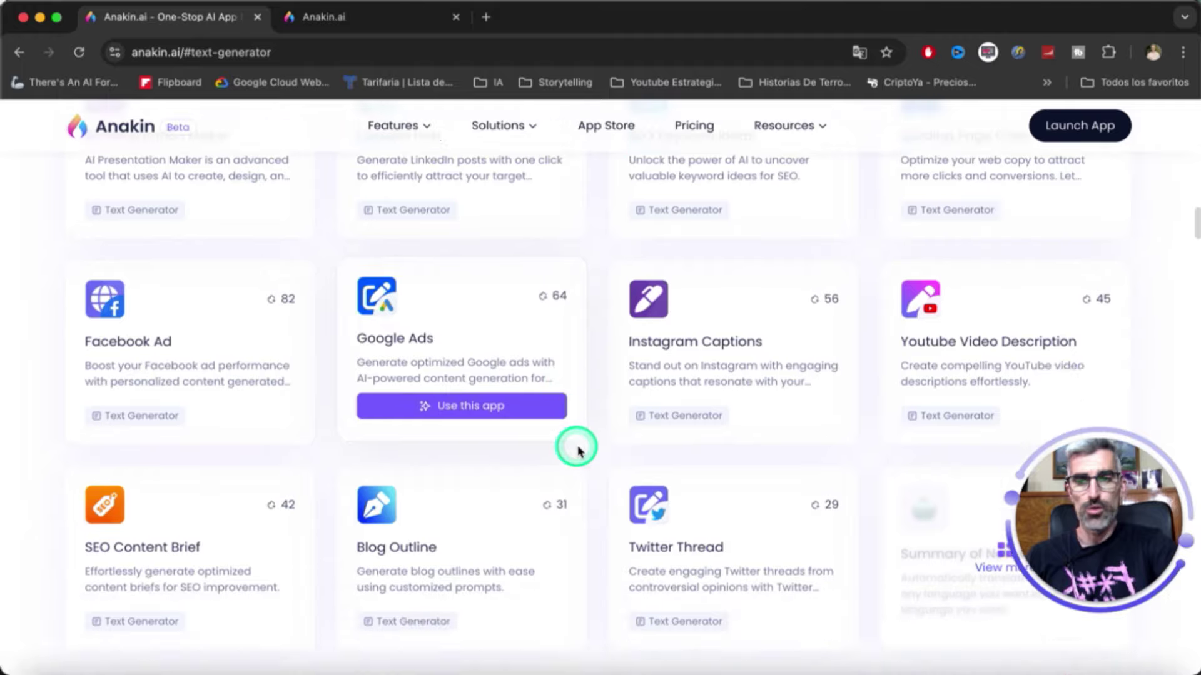
- Examine the pre-built apps in the Image and Business categories
scroll(574, 442, up, 5)
scroll(576, 448, up, 10)
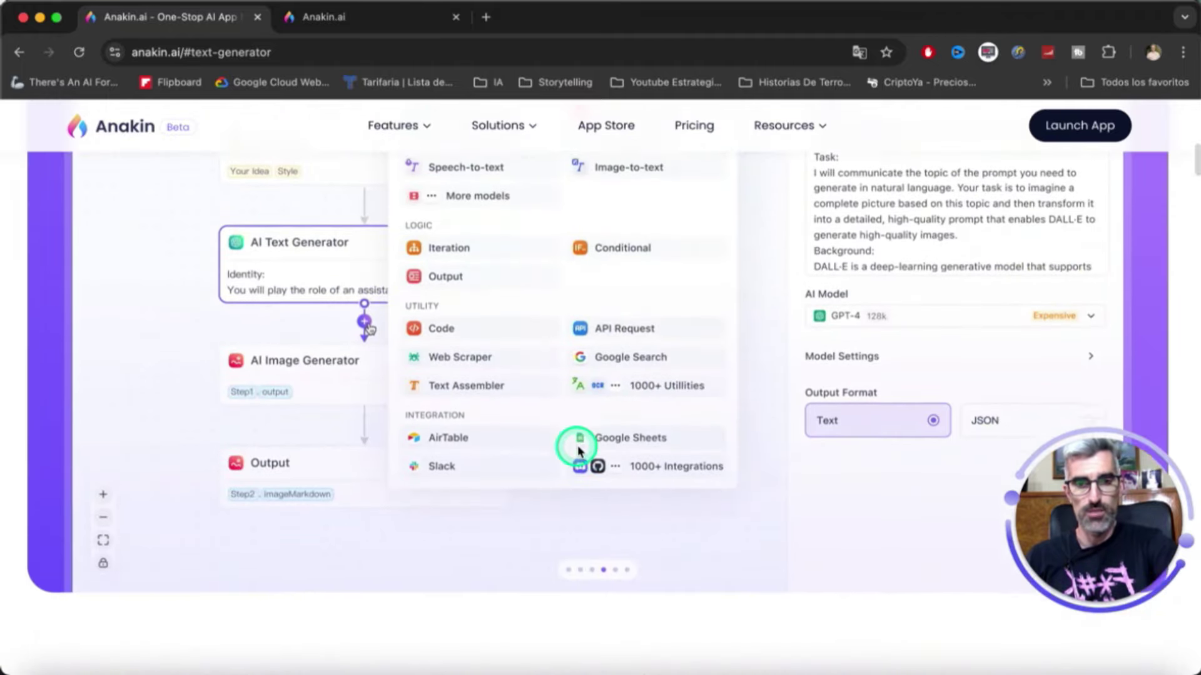
scroll(705, 527, down, 4)
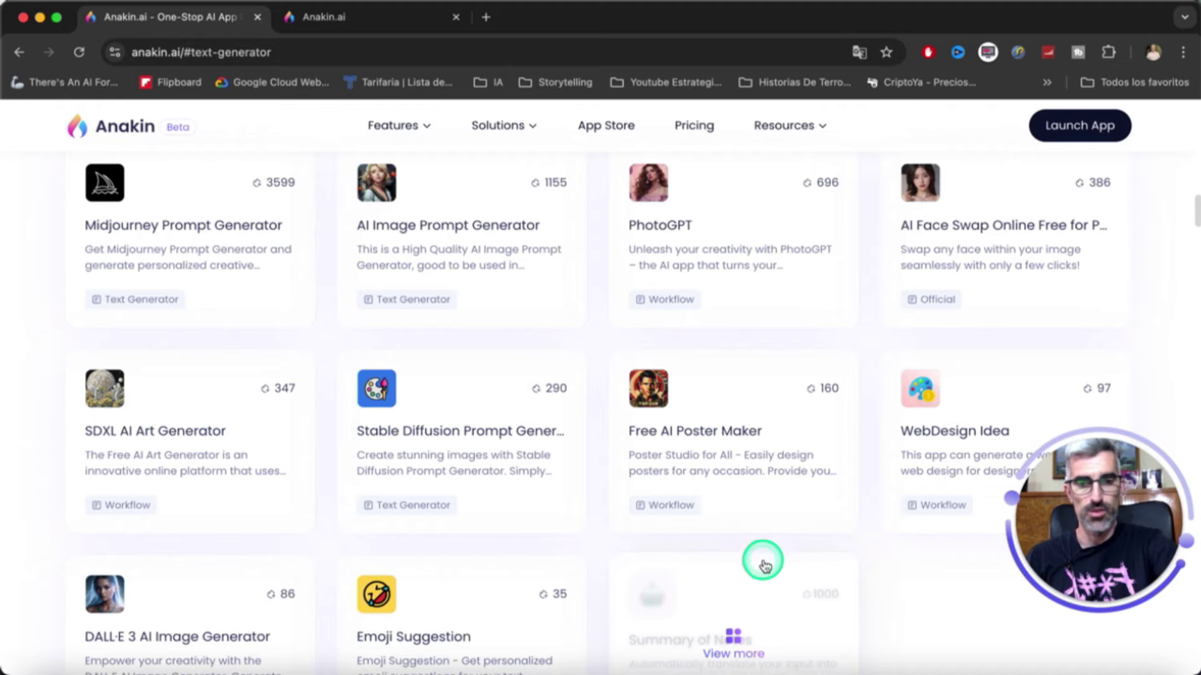
scroll(763, 550, up, 4)
scroll(509, 490, down, 12)
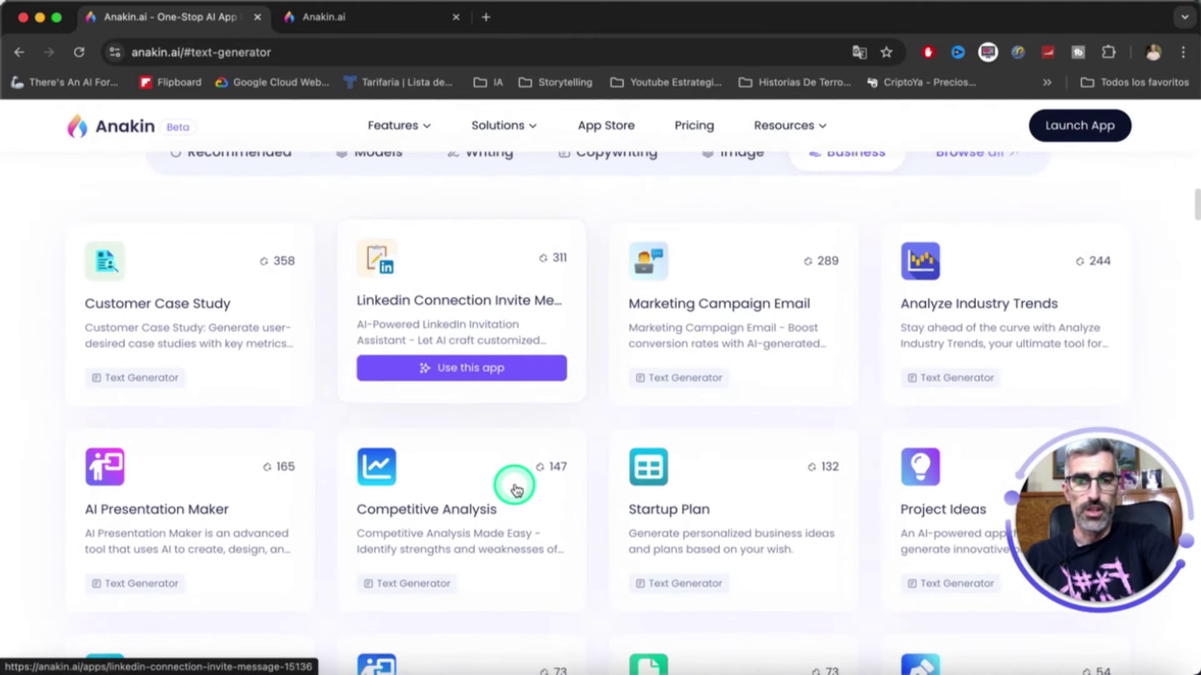
scroll(544, 477, up, 6)
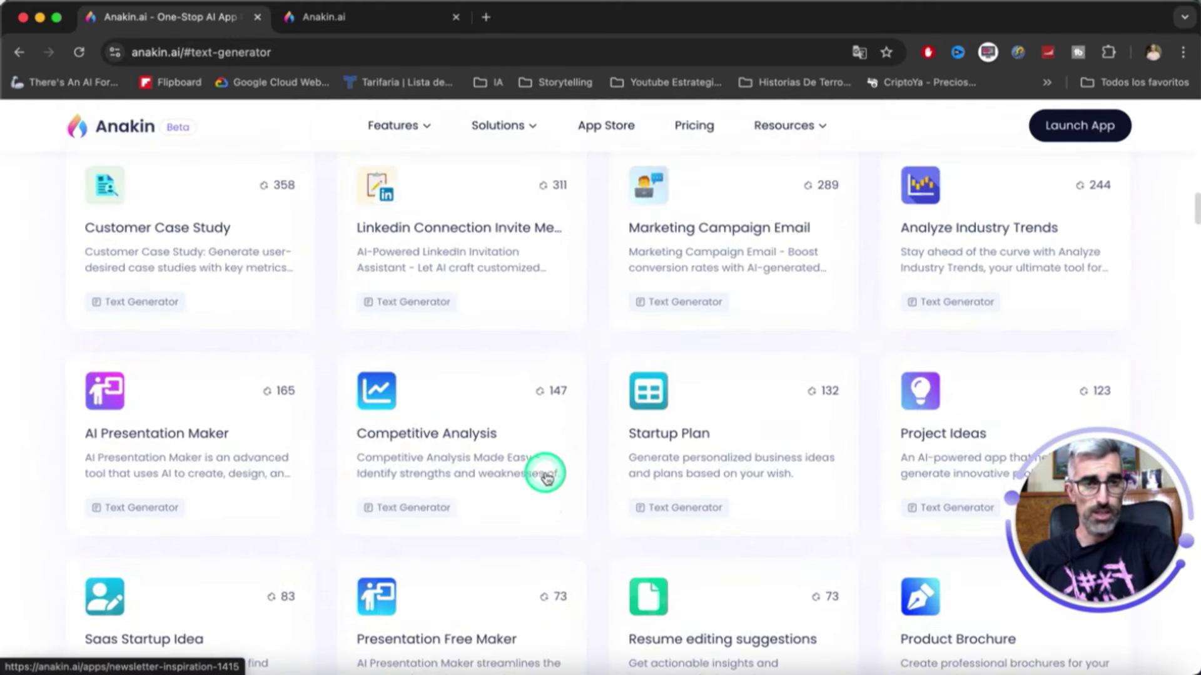
scroll(595, 463, up, 4)
- Open the full App Store catalogue and look through its category list and apps
click(962, 287)
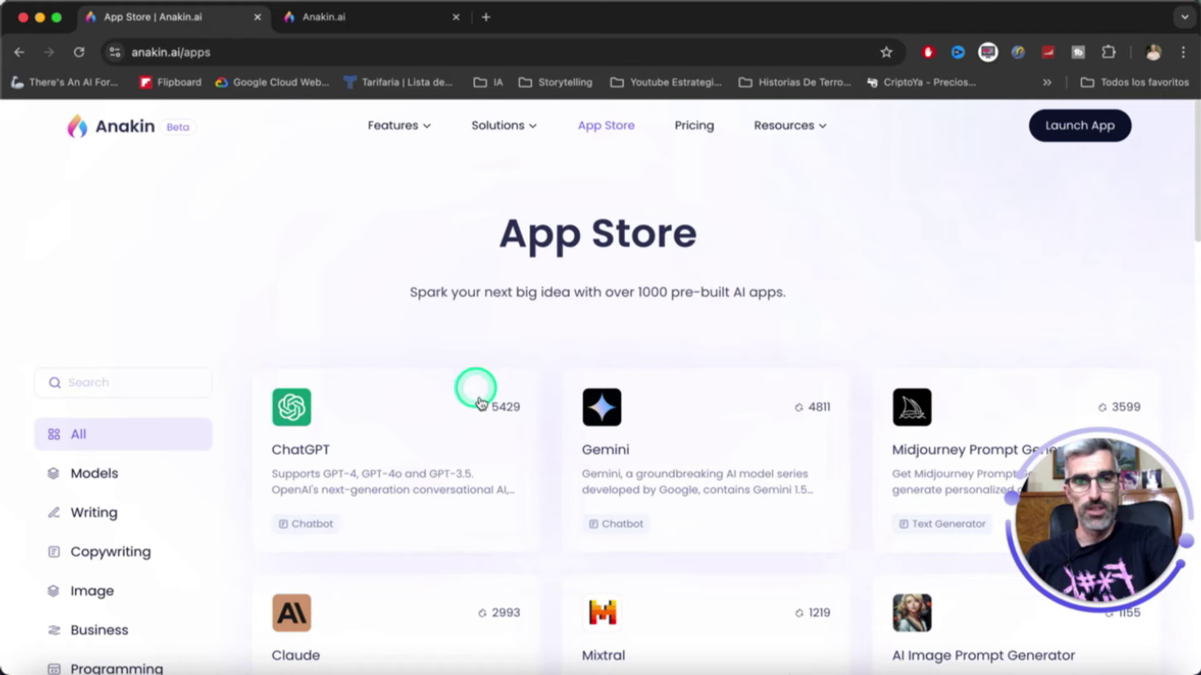
scroll(145, 437, down, 6)
scroll(123, 398, down, 2)
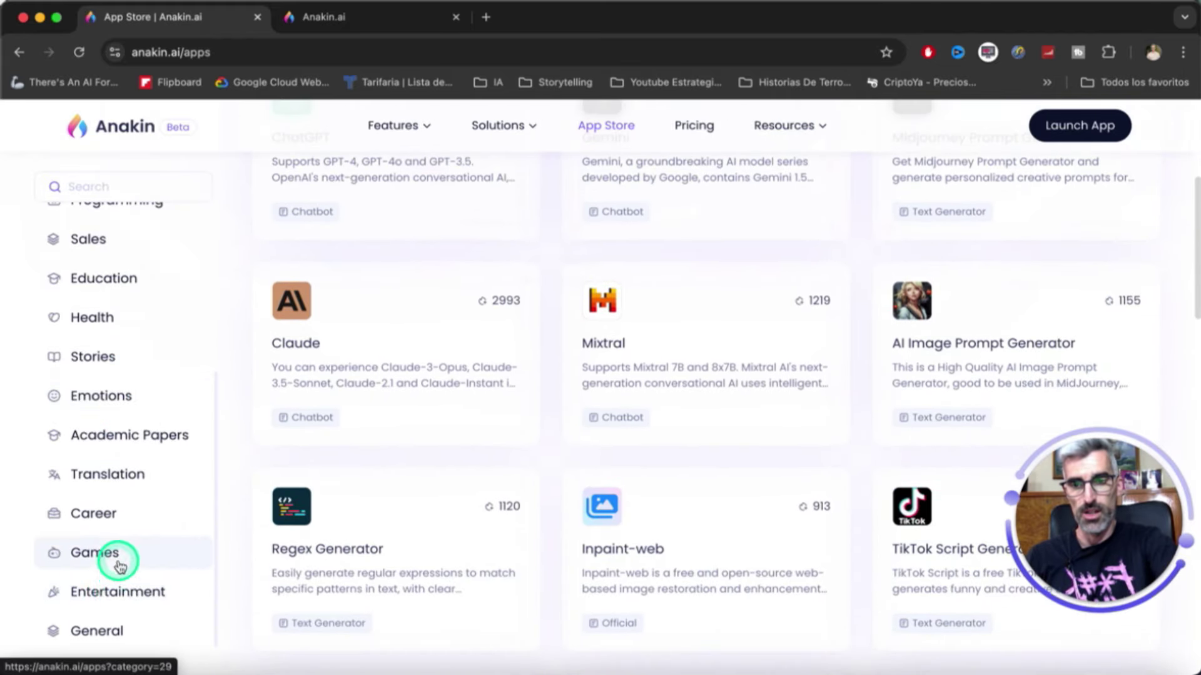
scroll(660, 473, down, 5)
scroll(660, 474, down, 20)
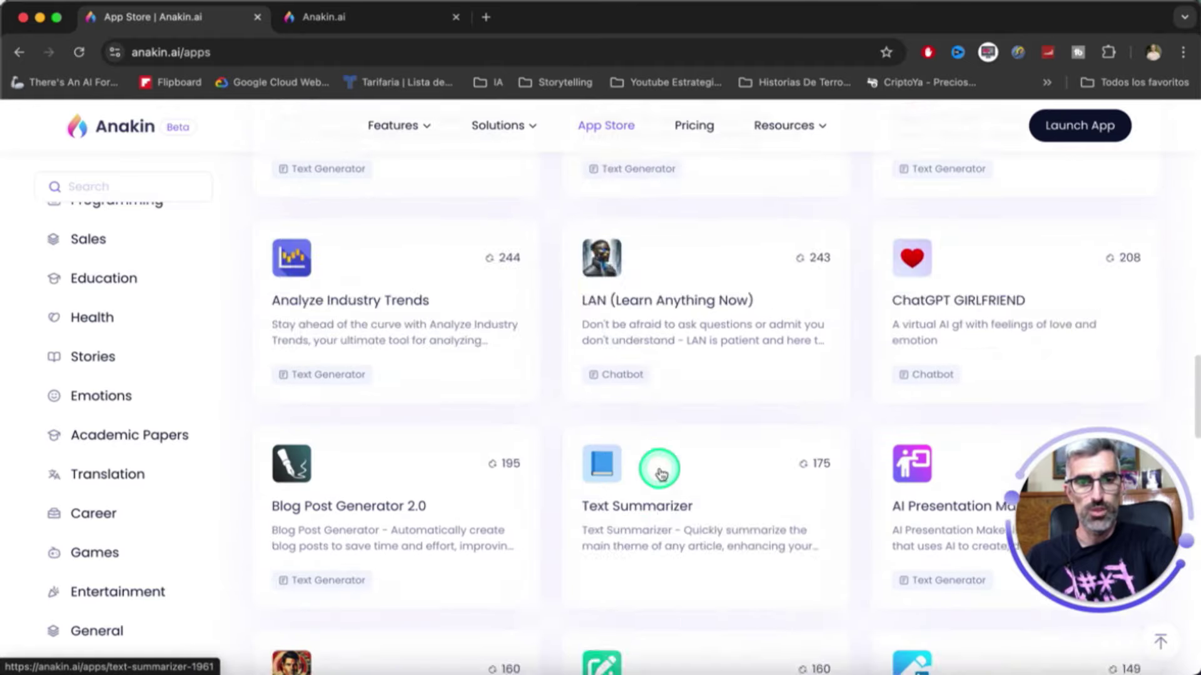
scroll(659, 474, down, 7)
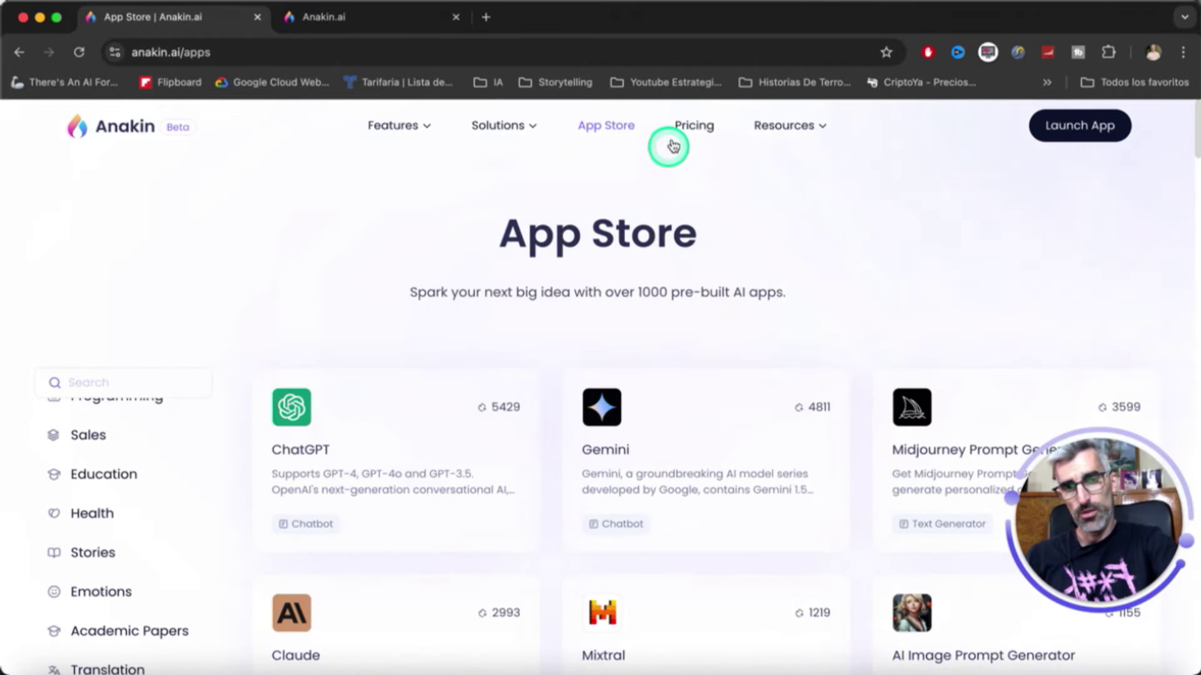
- Open the Pricing page and translate it into Spanish
click(672, 146)
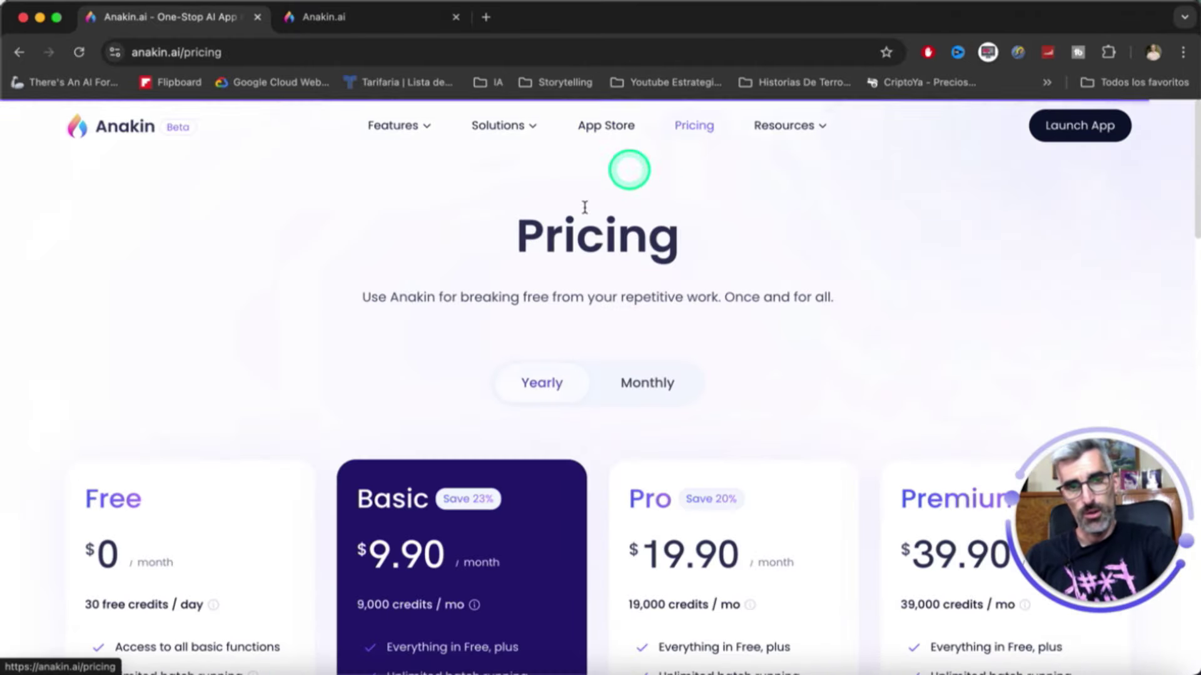
scroll(525, 378, down, 3)
scroll(75, 401, down, 2)
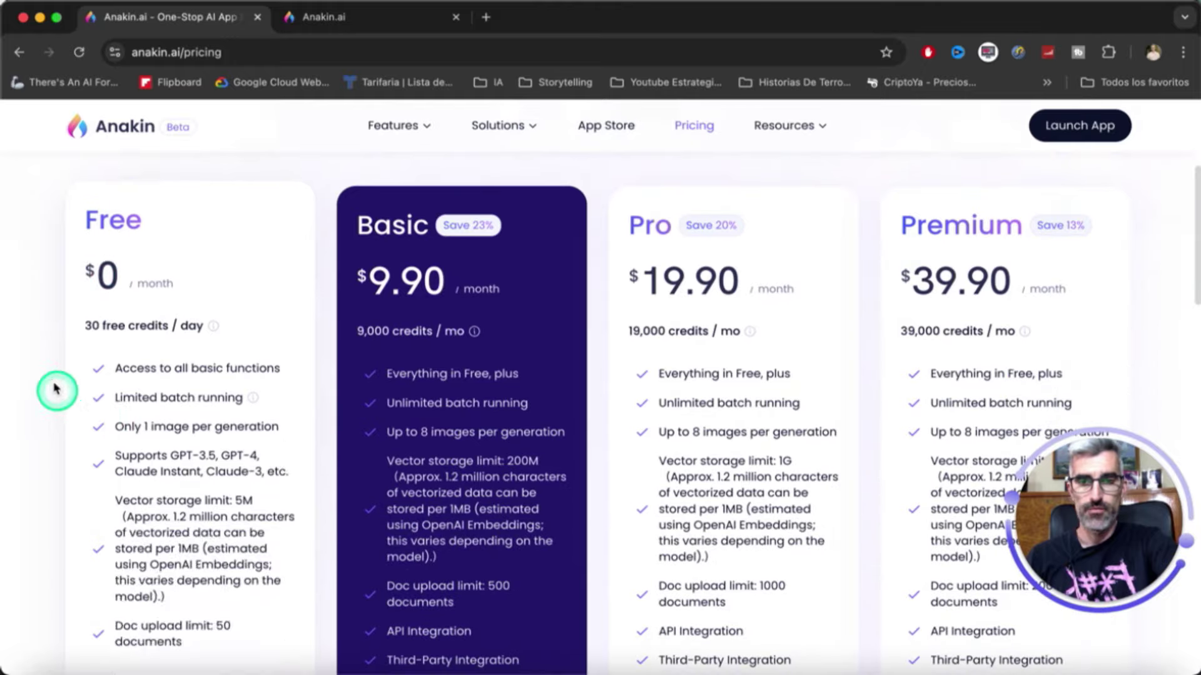
right_click(54, 383)
click(88, 585)
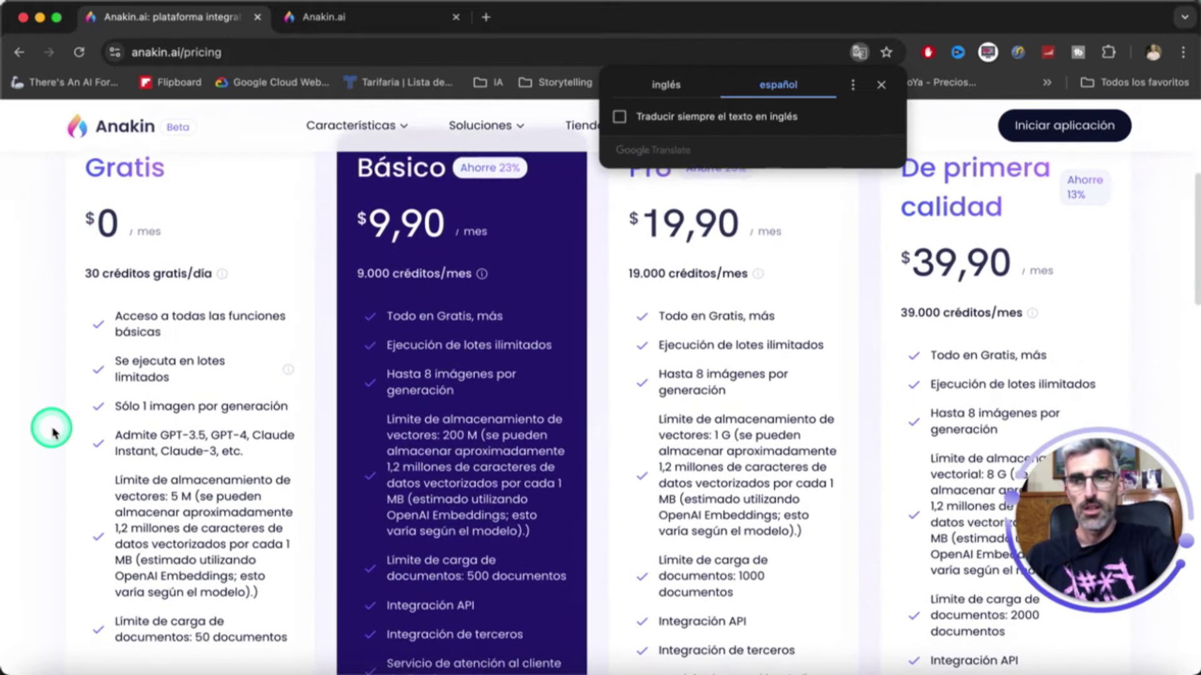
- Examine the free plan's daily credits, basic functions, supported models, vector storage limit and document upload limit
mouse_move(224, 269)
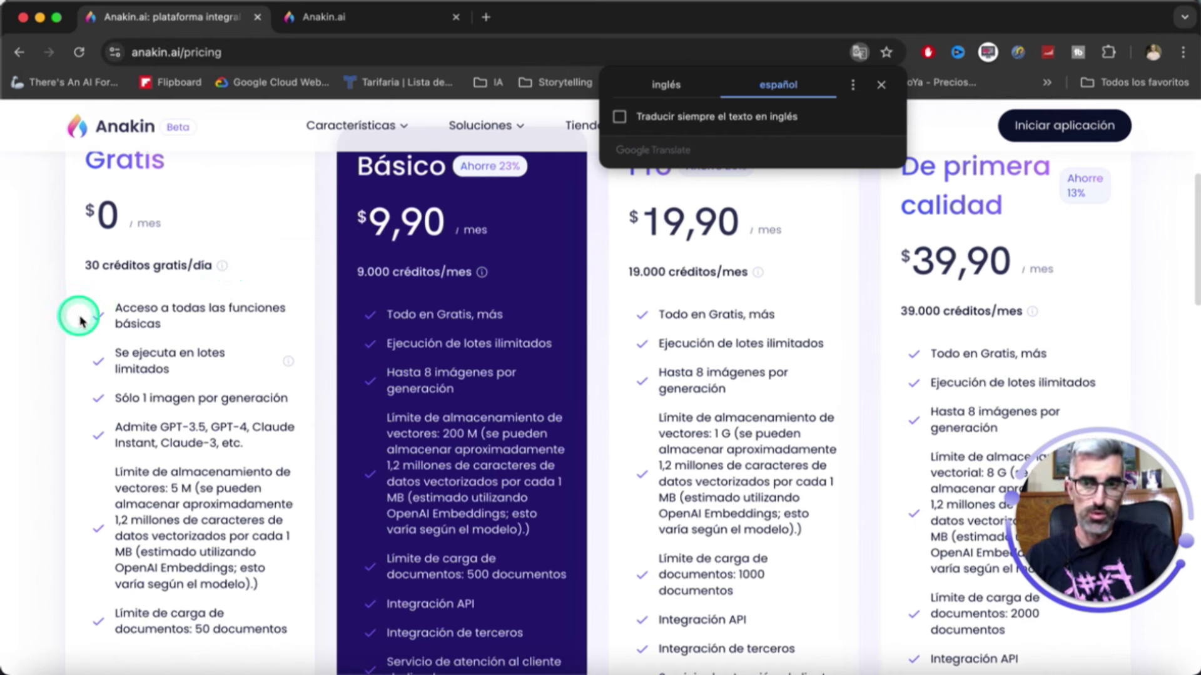
triple_click(133, 316)
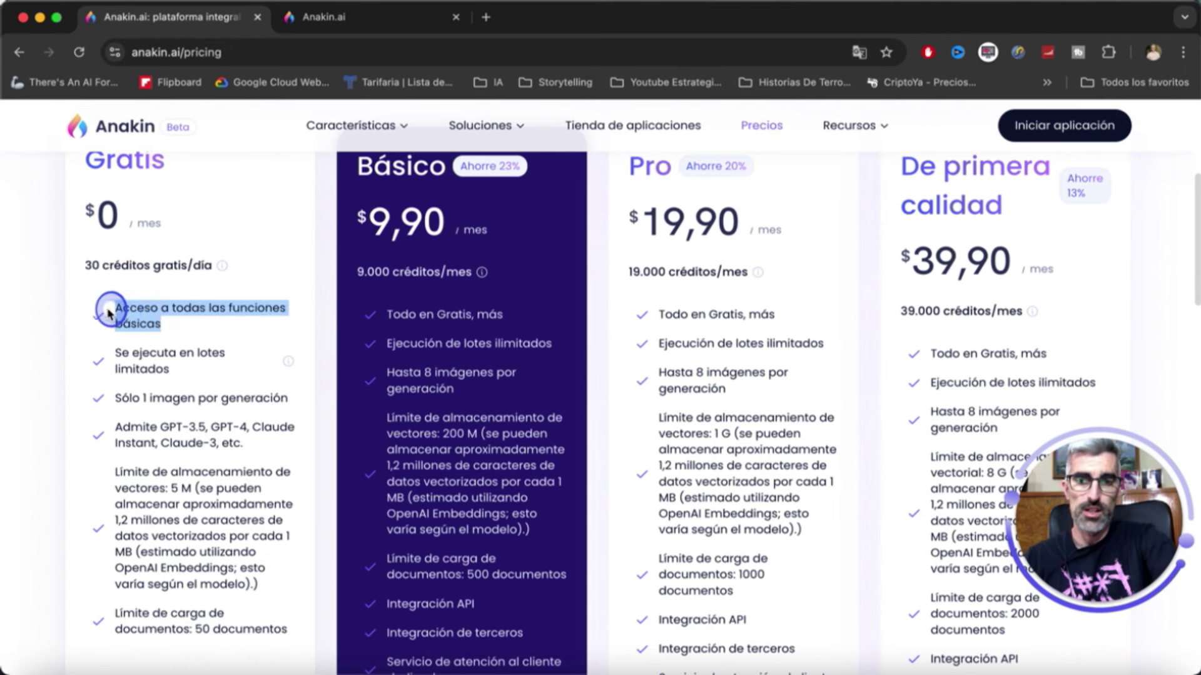
drag(123, 431, 254, 450)
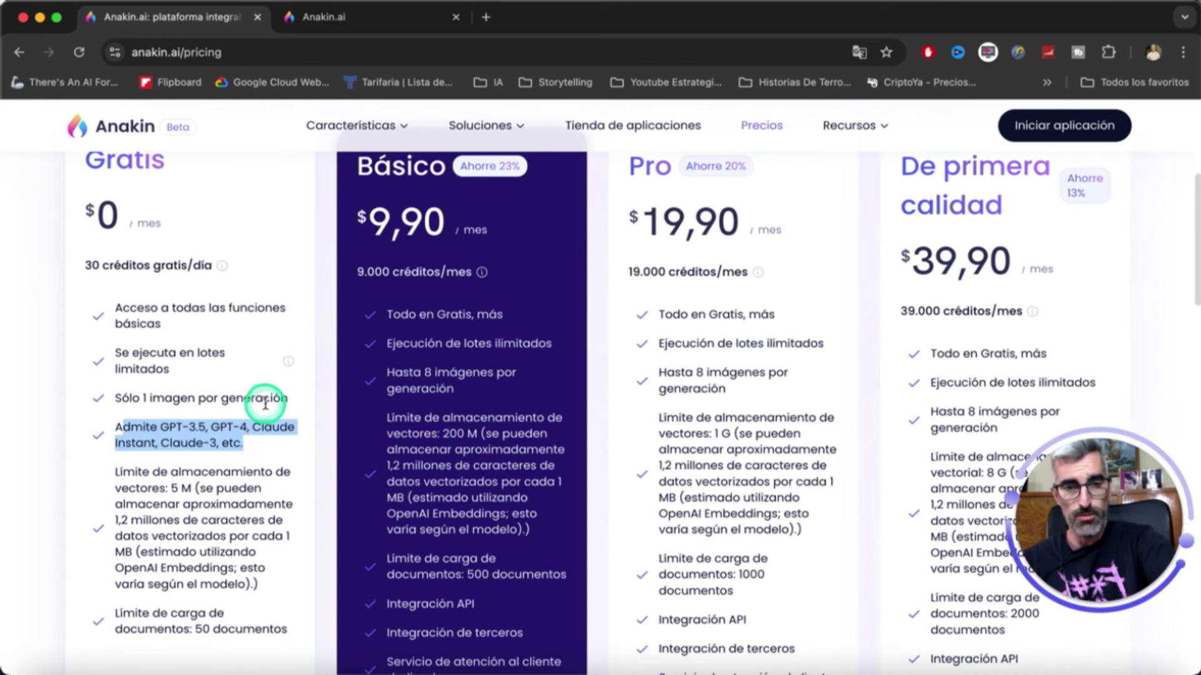
drag(119, 473, 258, 584)
scroll(142, 541, down, 3)
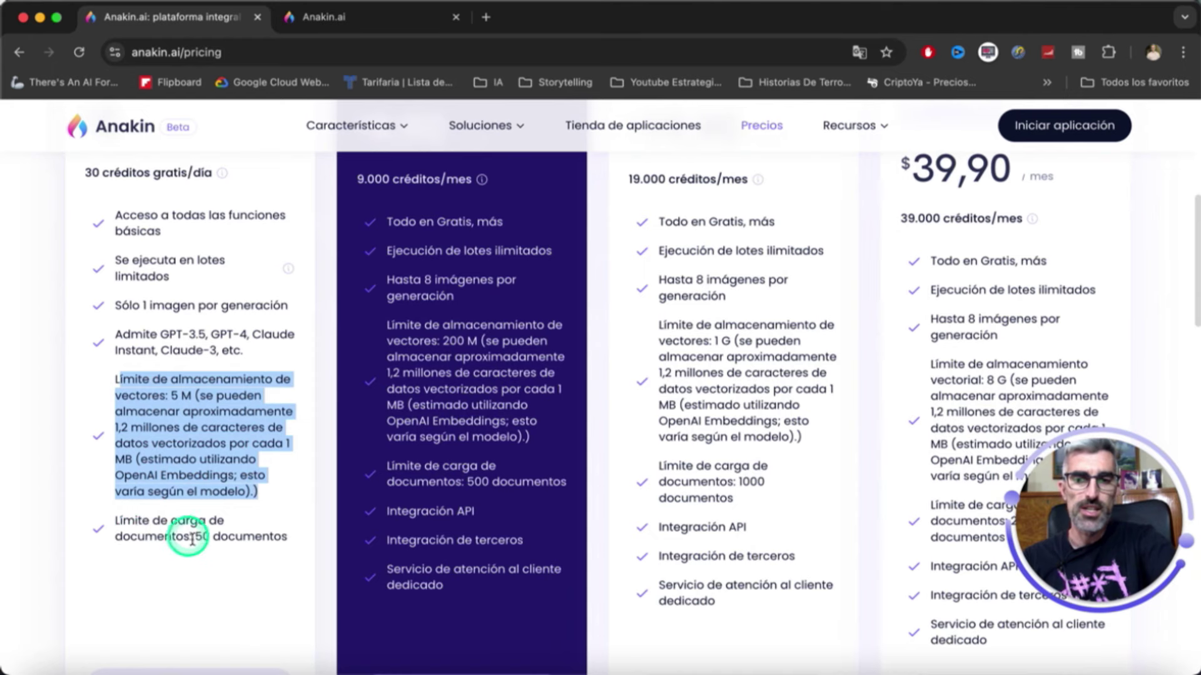
drag(290, 545, 118, 521)
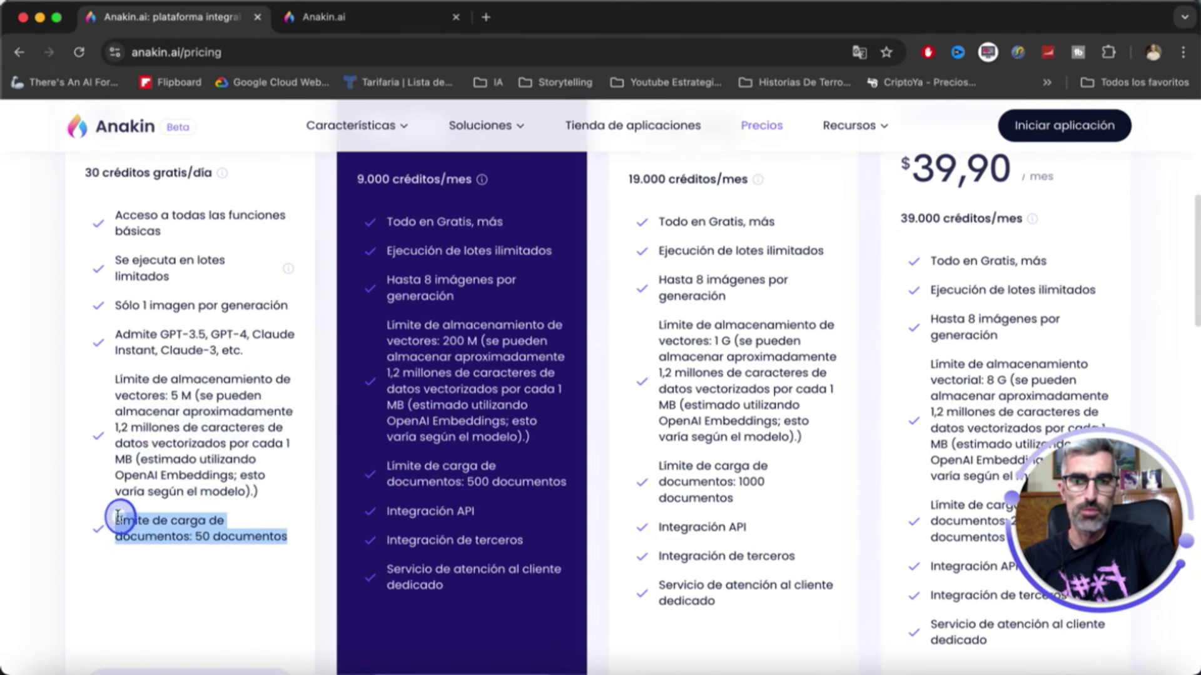
scroll(126, 485, up, 7)
scroll(130, 486, down, 2)
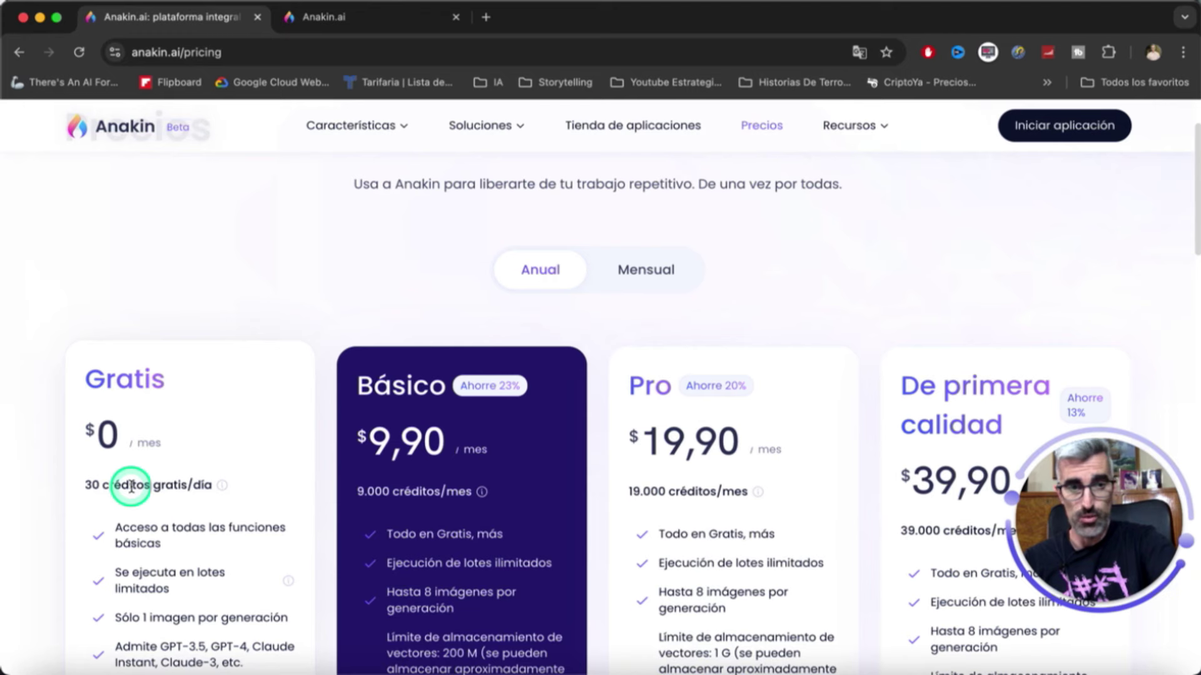
scroll(143, 478, up, 2)
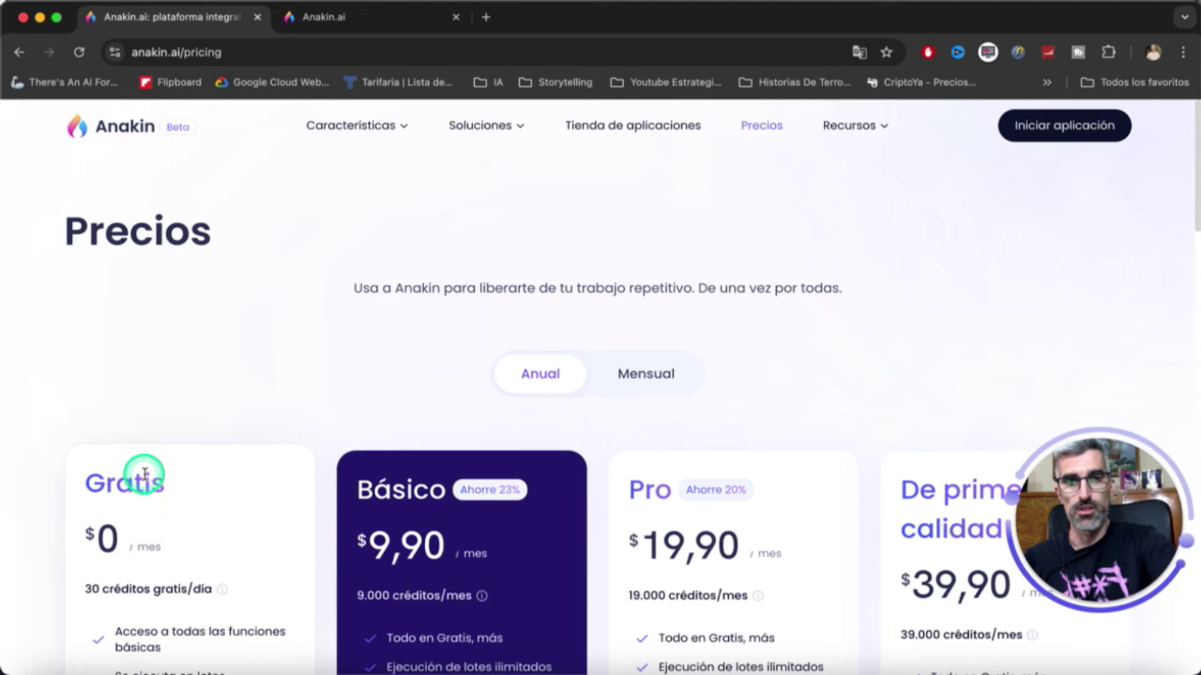
- Return the pricing page to English and launch the Anakin web app, showing its Discover Apps page
click(859, 52)
click(674, 83)
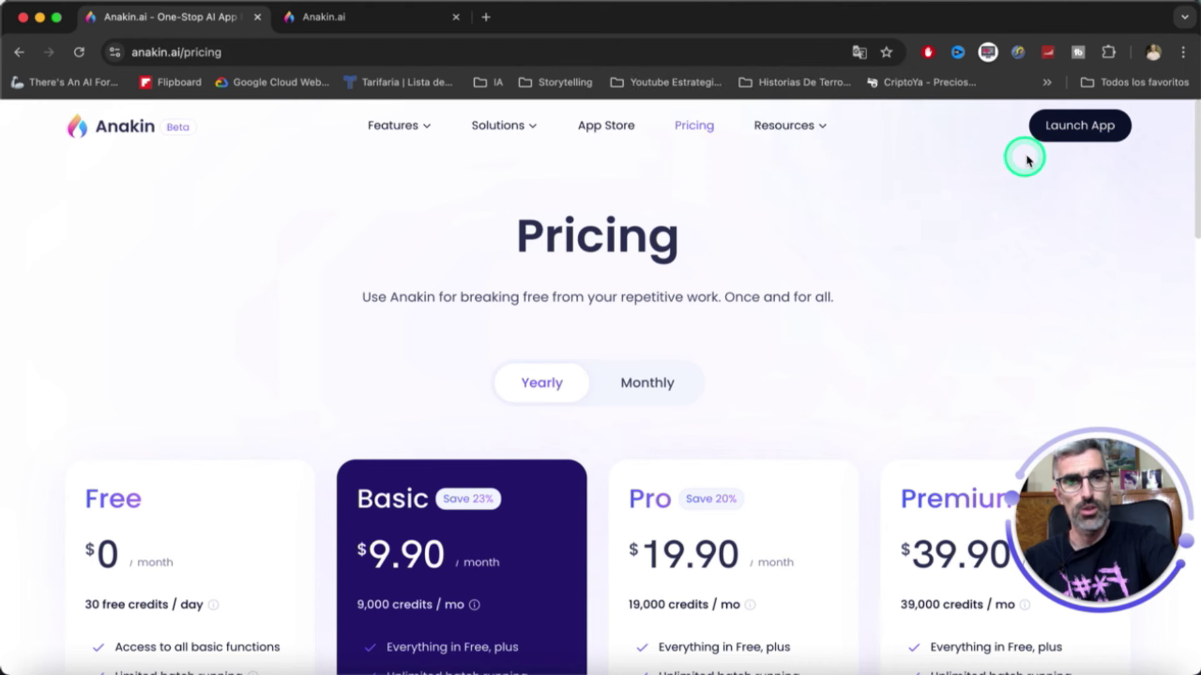
click(1064, 130)
click(387, 177)
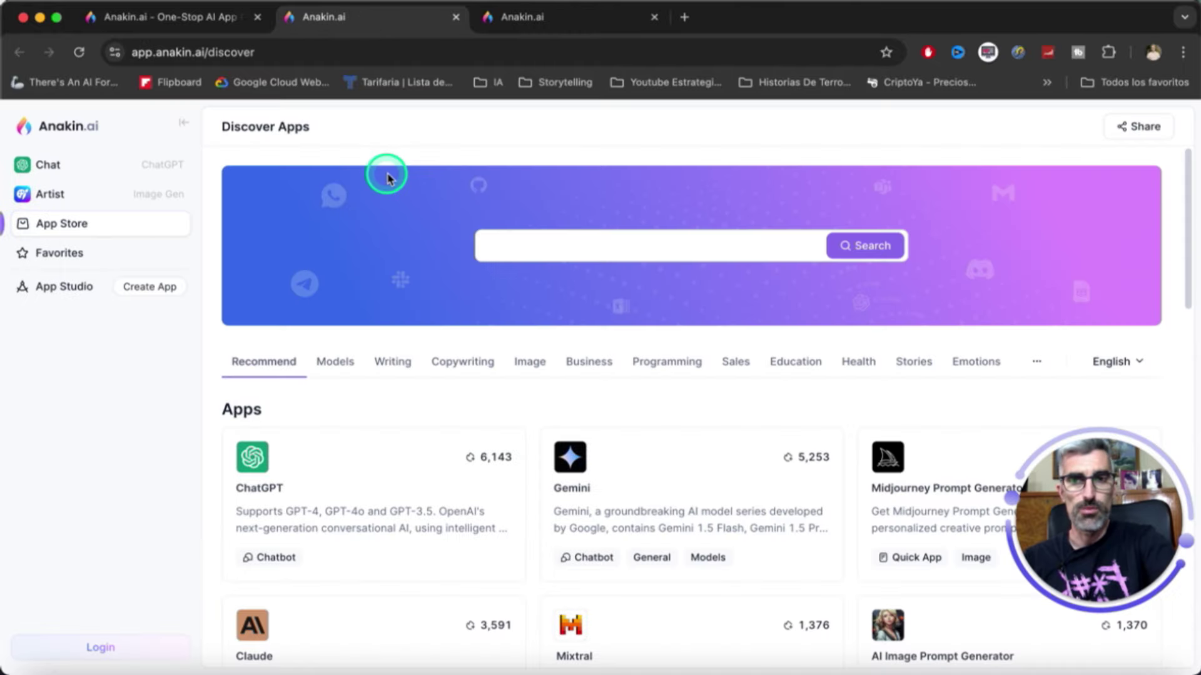
- Look over the recommended apps on the Discover Apps page
scroll(392, 265, down, 5)
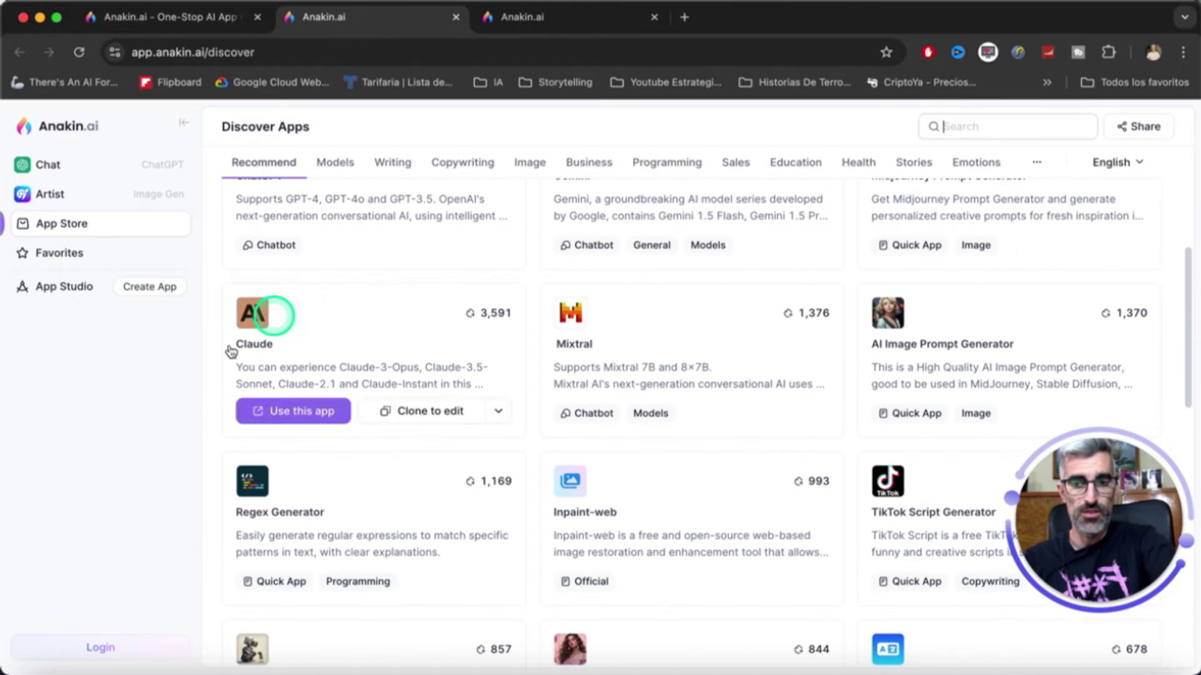
scroll(300, 313, up, 5)
click(12, 287)
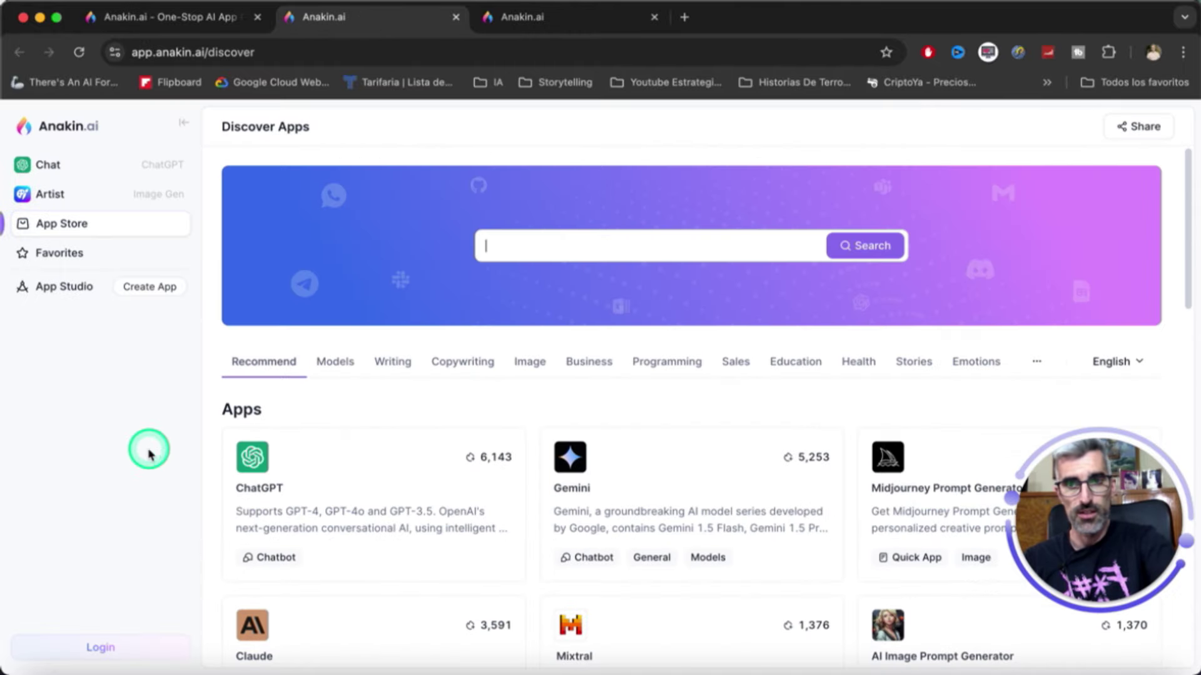
- Log in to the web app, then open the account's credits information and close it
click(97, 648)
click(587, 354)
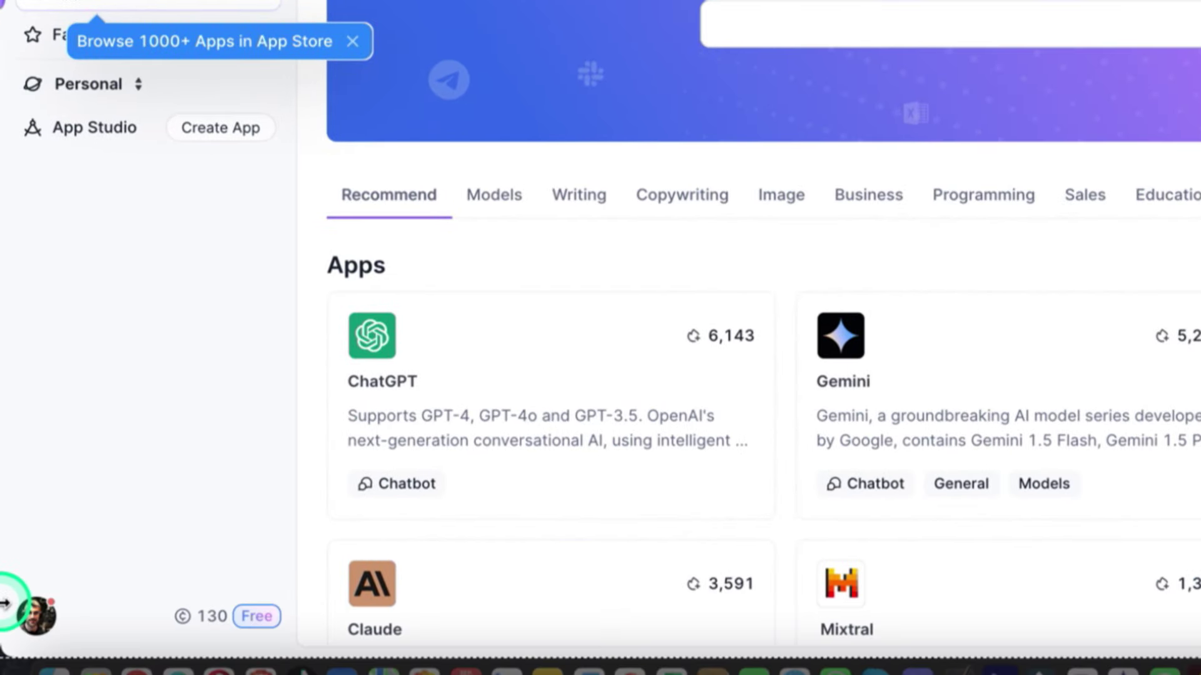
click(49, 614)
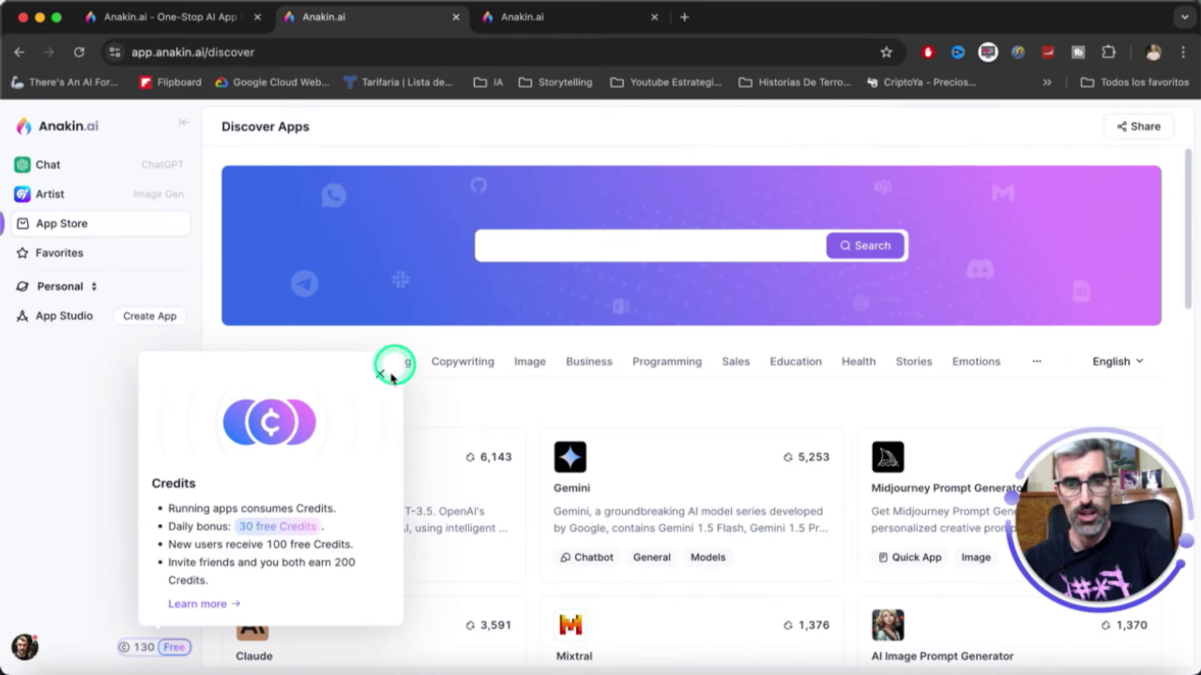
click(381, 374)
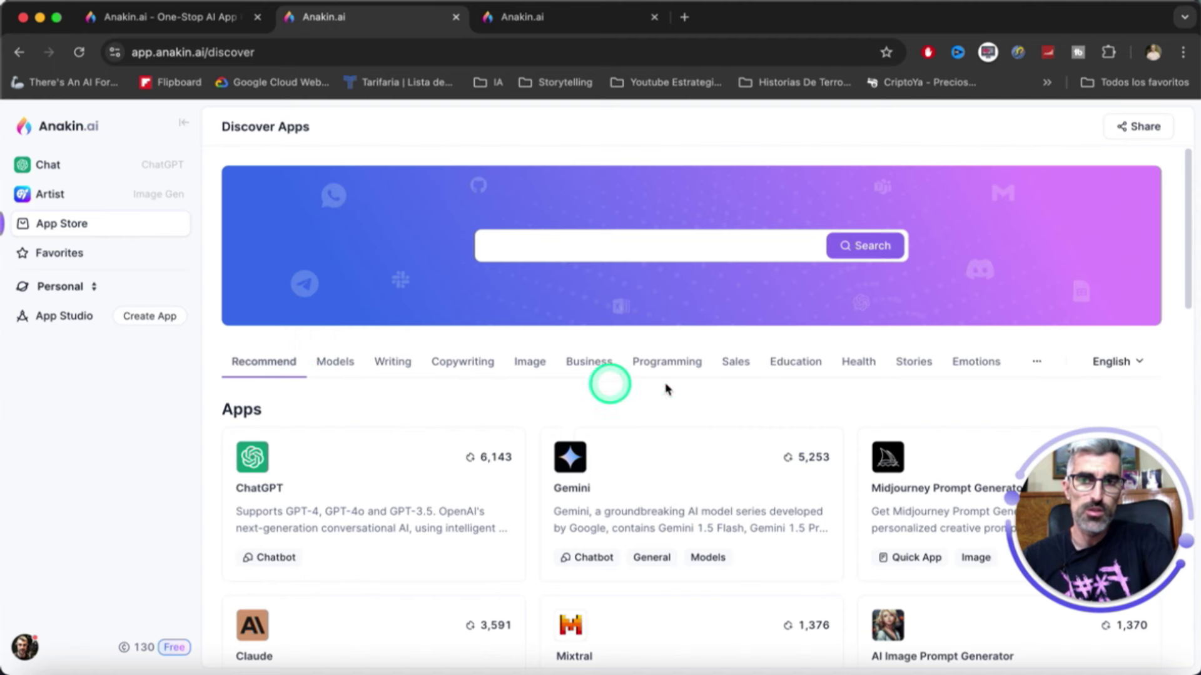
- Look through the recommended apps on the Discover Apps page and check which languages the app catalogue offers
scroll(771, 418, down, 3)
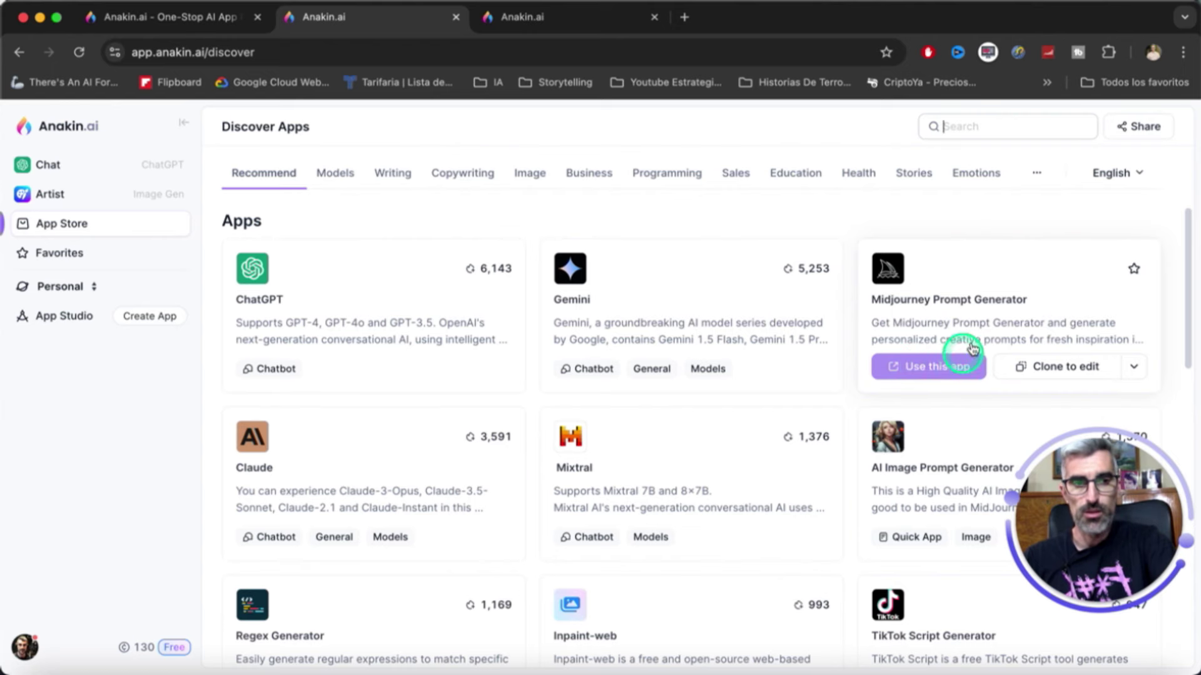
scroll(549, 450, down, 5)
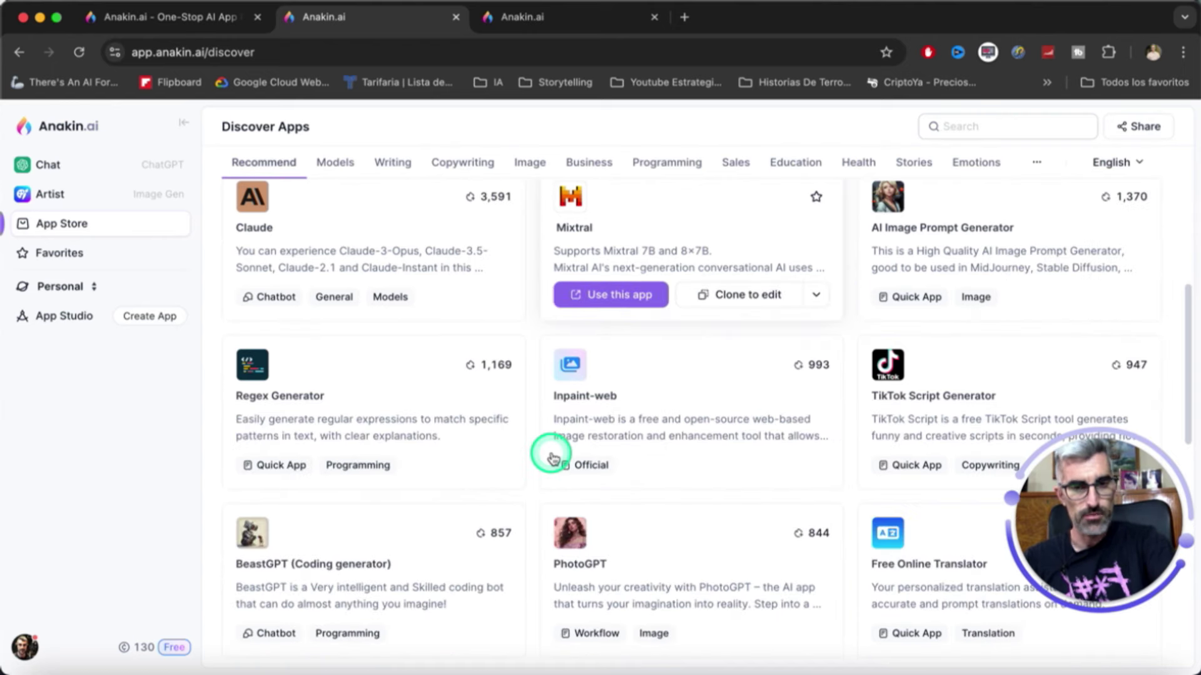
scroll(550, 456, down, 12)
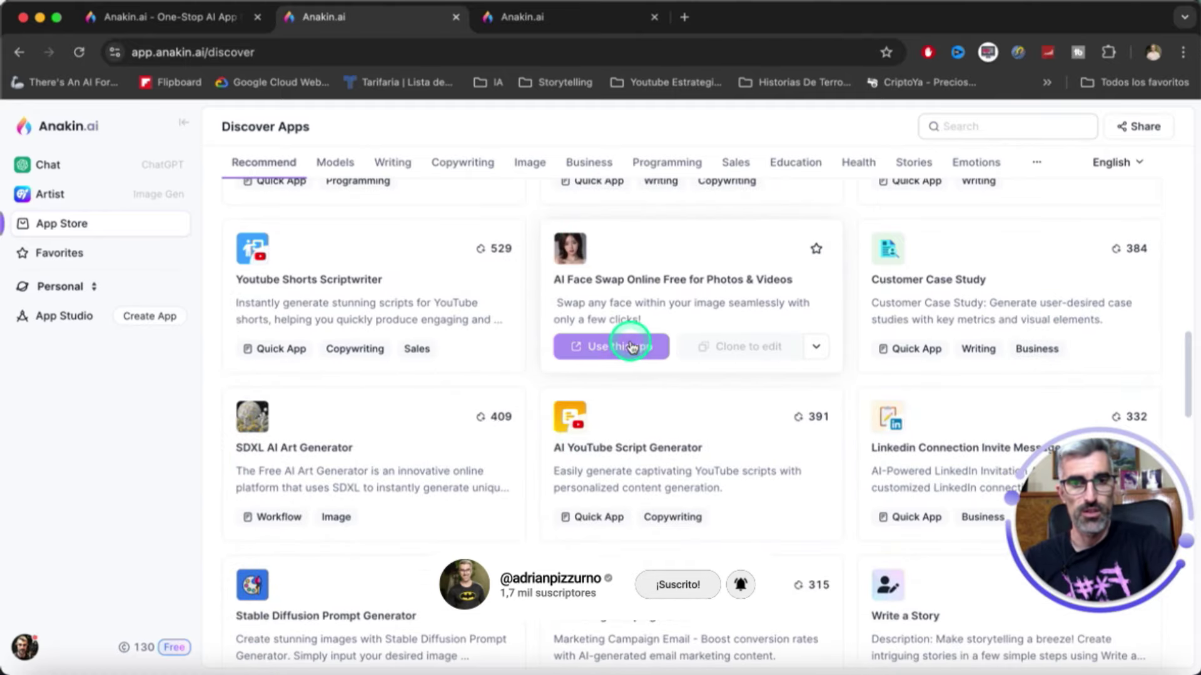
scroll(572, 422, down, 3)
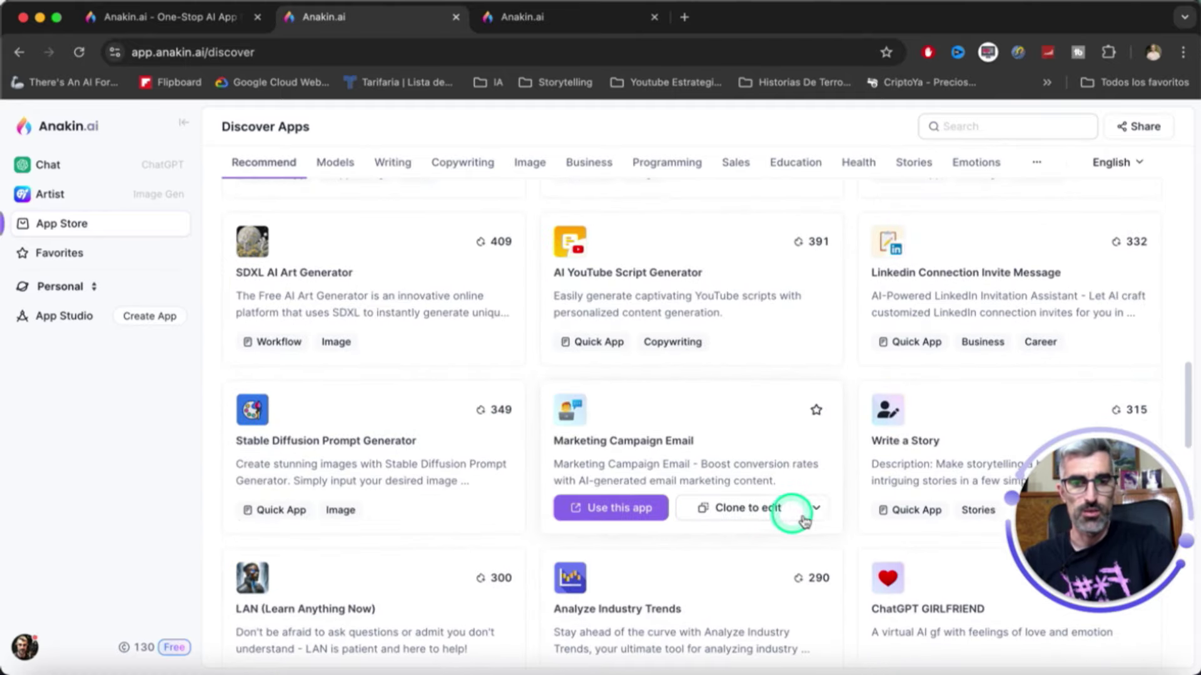
click(816, 508)
click(656, 553)
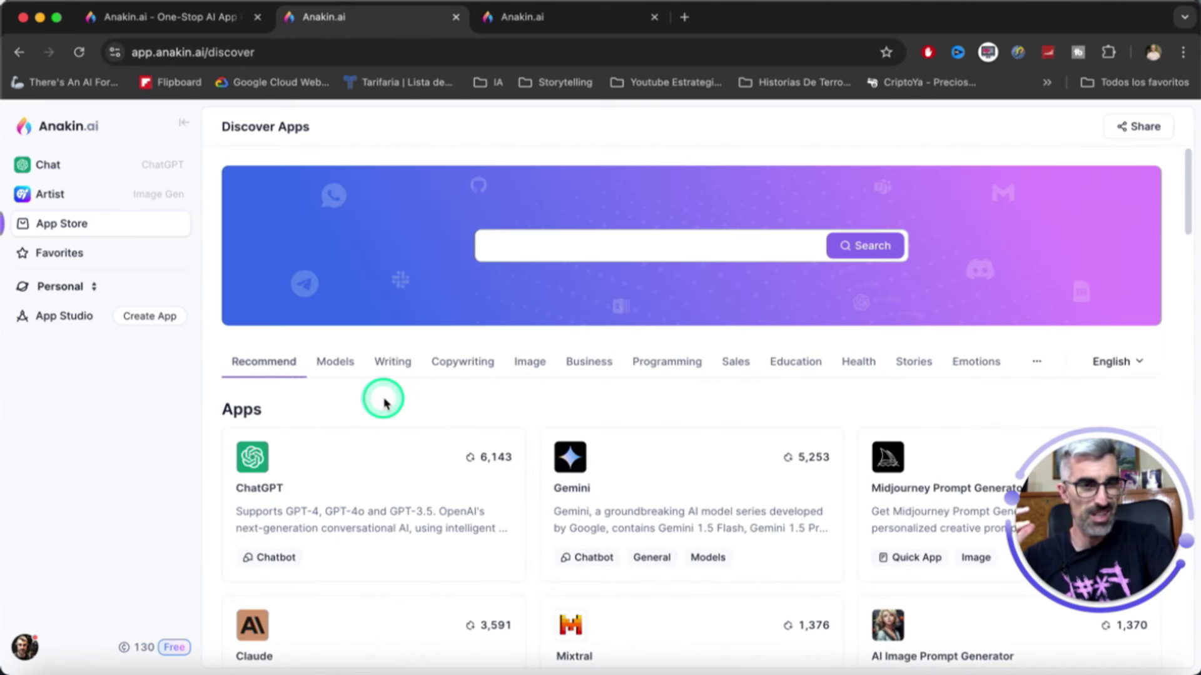
click(1117, 363)
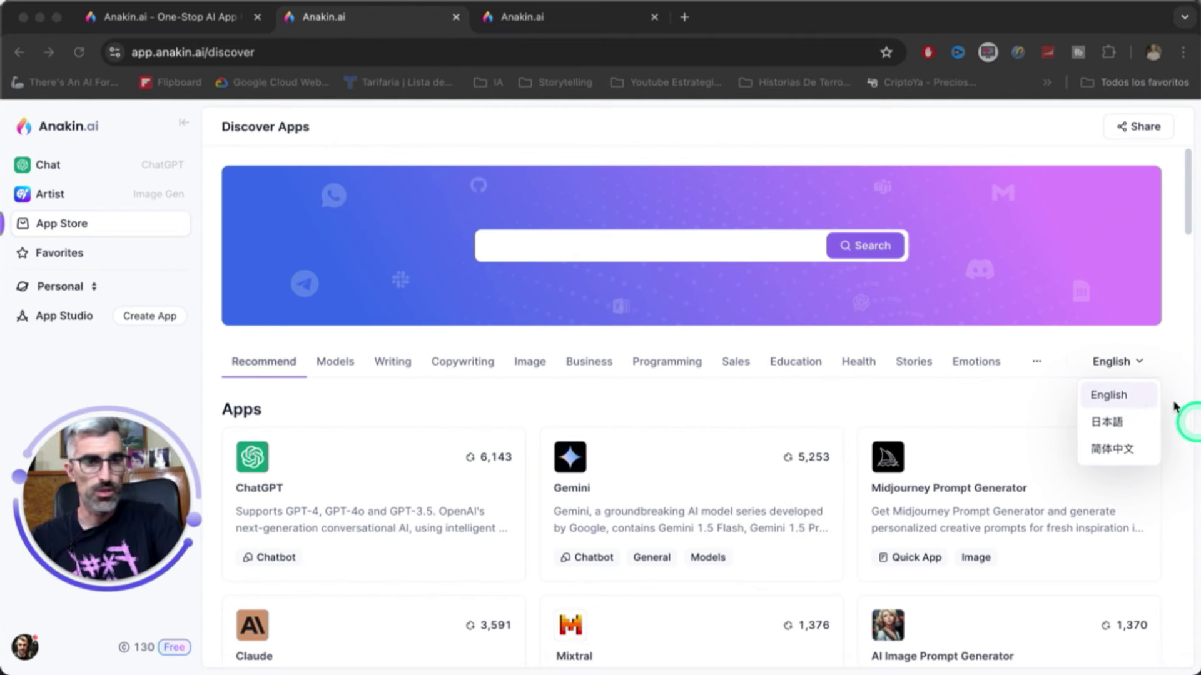
click(1140, 365)
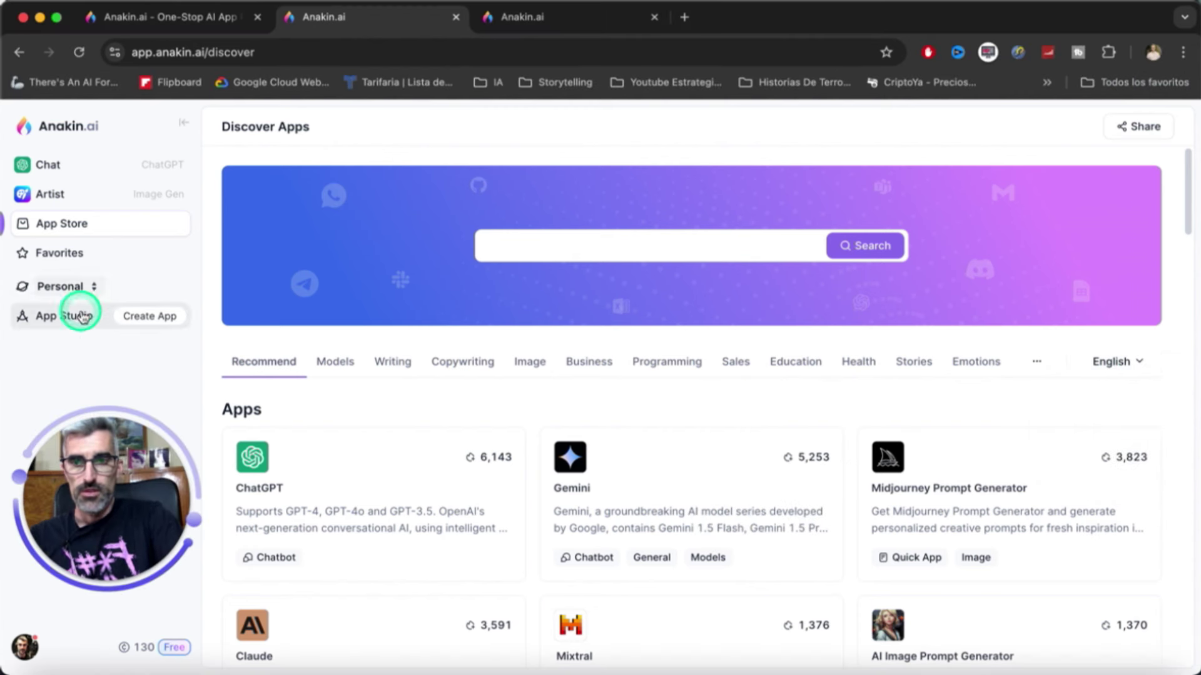
- Filter the apps by the Image category and open the DALL·E 3 AI Image Generator
click(529, 362)
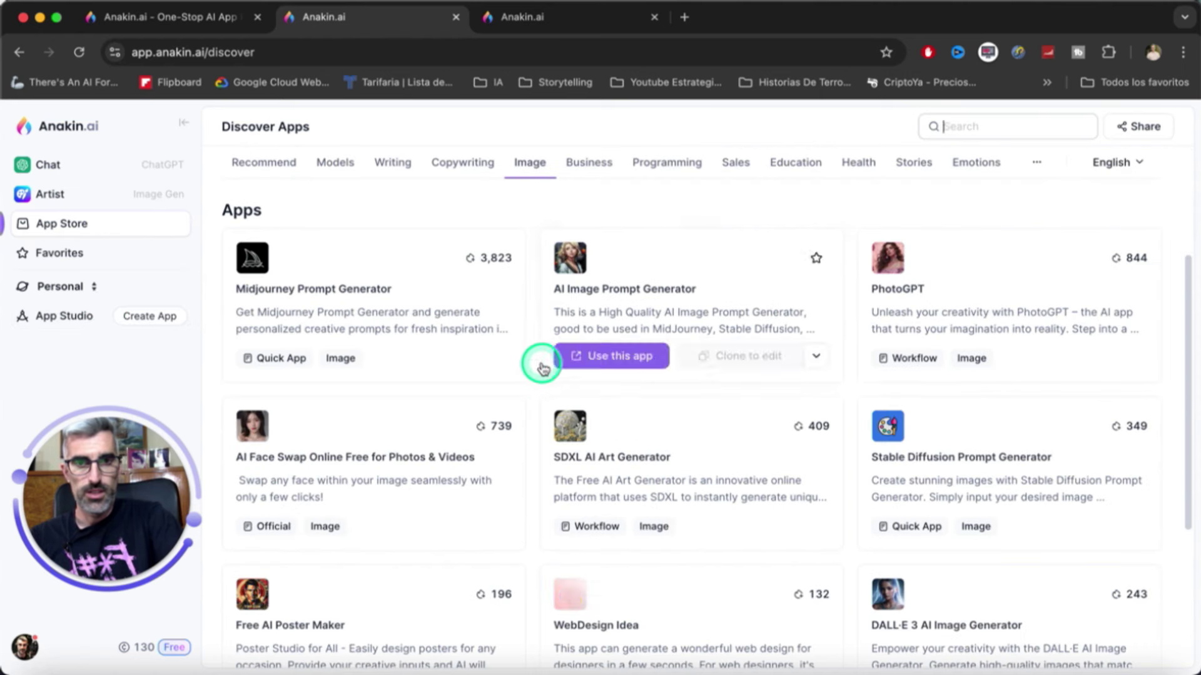
mouse_move(523, 367)
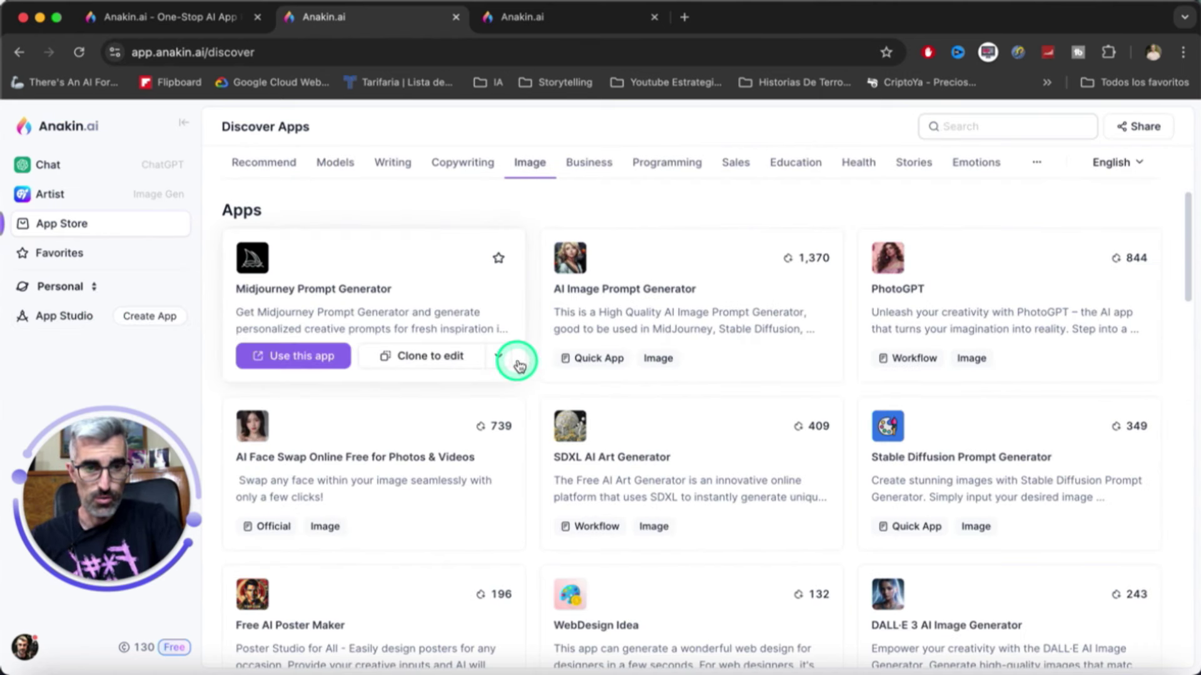
scroll(930, 500, down, 3)
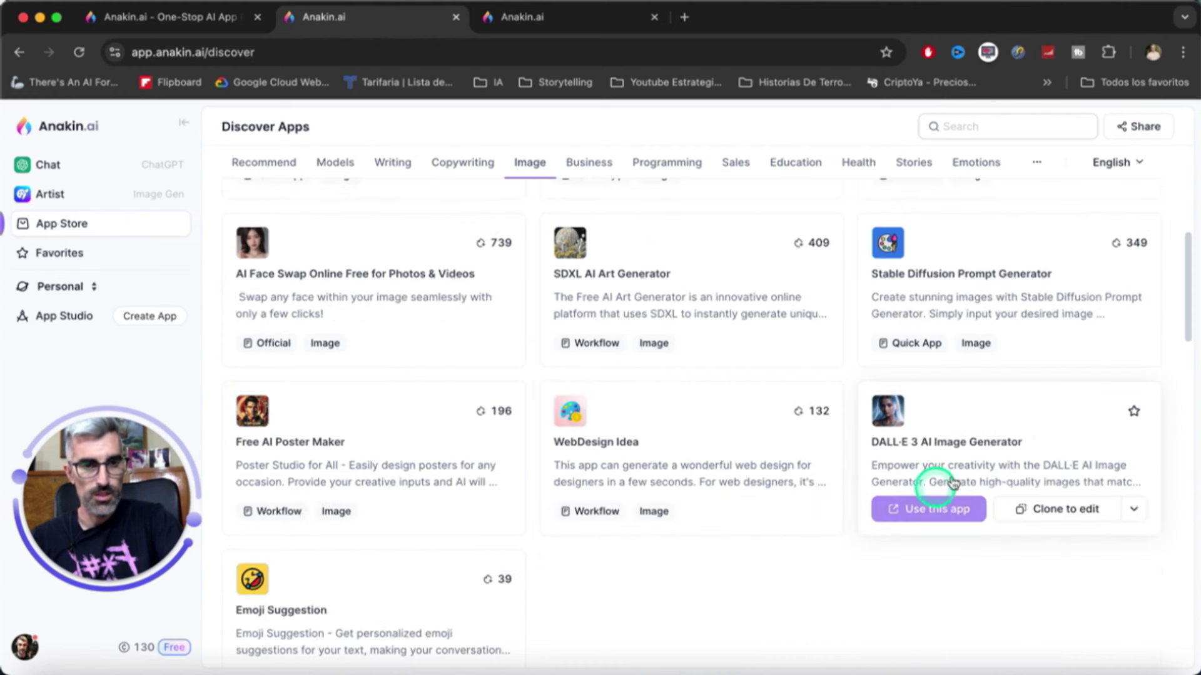
click(932, 511)
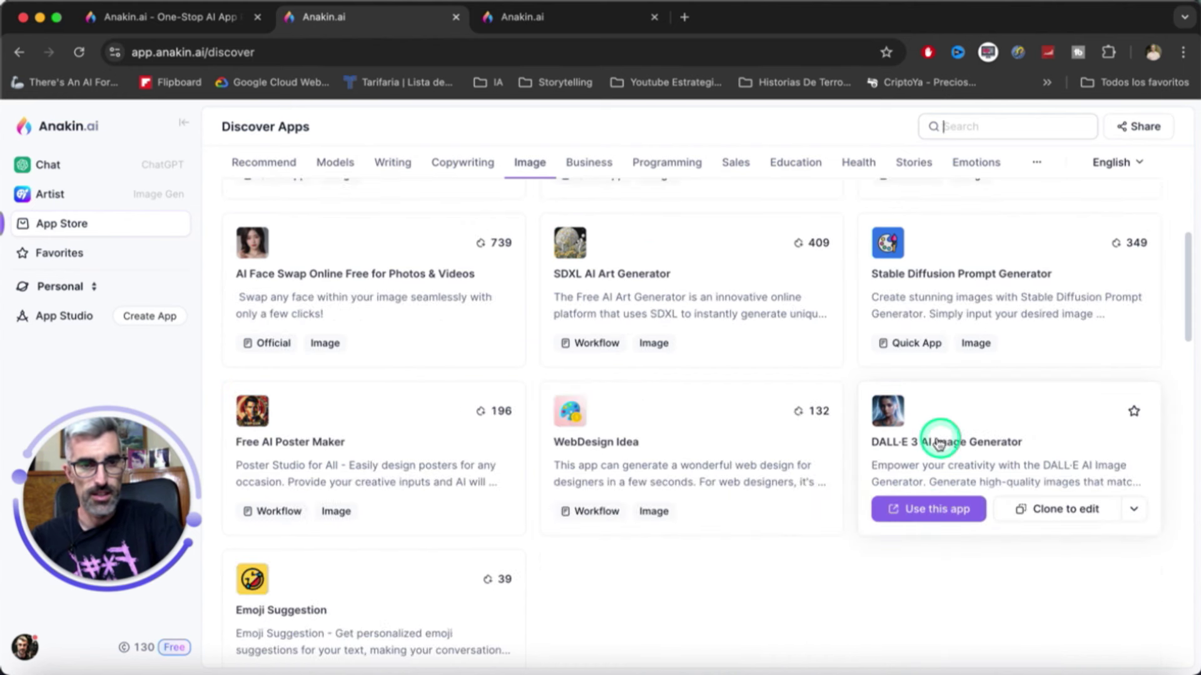
click(930, 512)
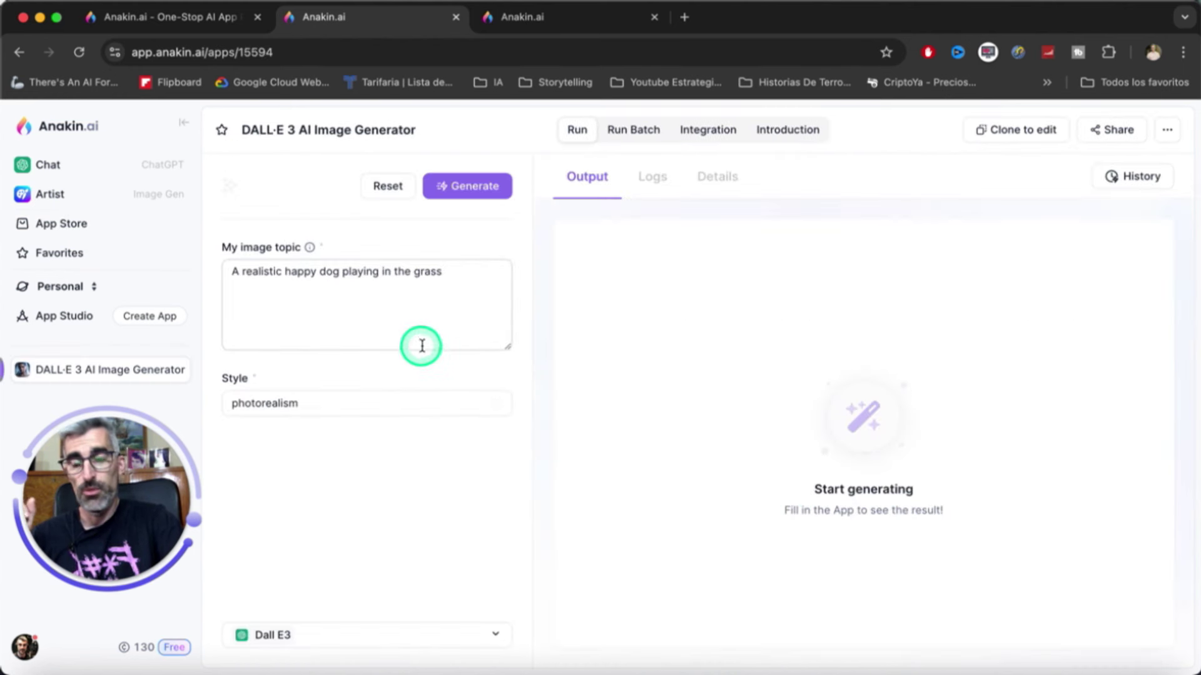
- Examine the available image styles and the Quality options in the Dall E3 model settings
click(447, 403)
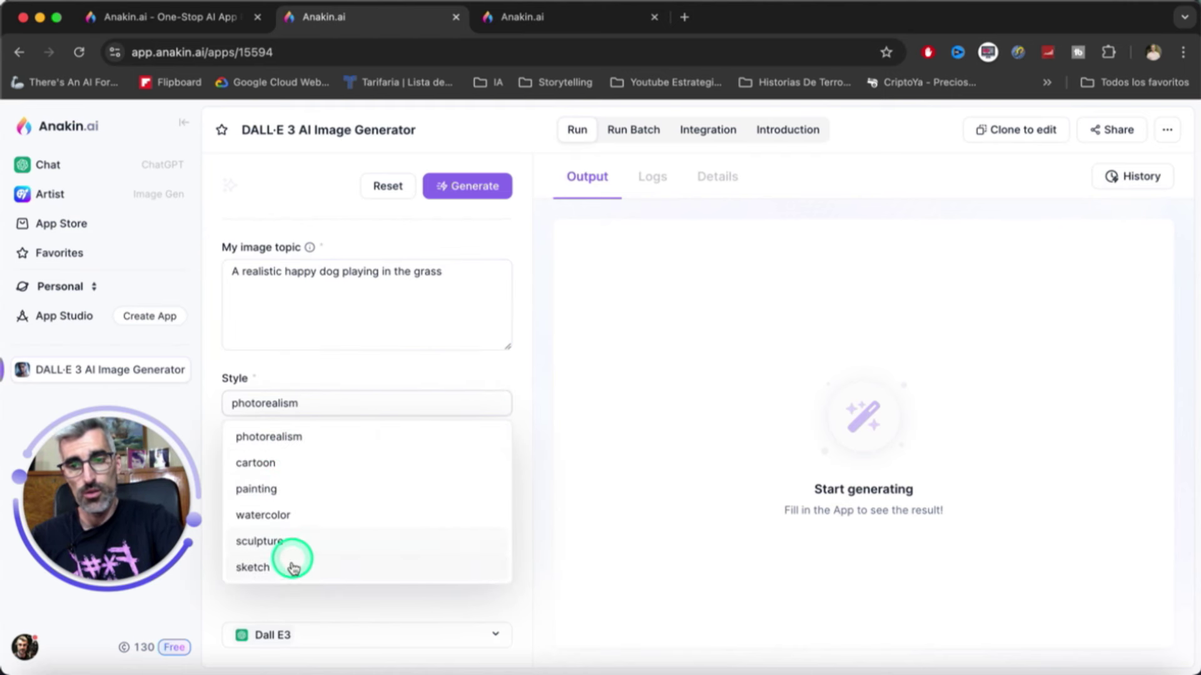
click(571, 509)
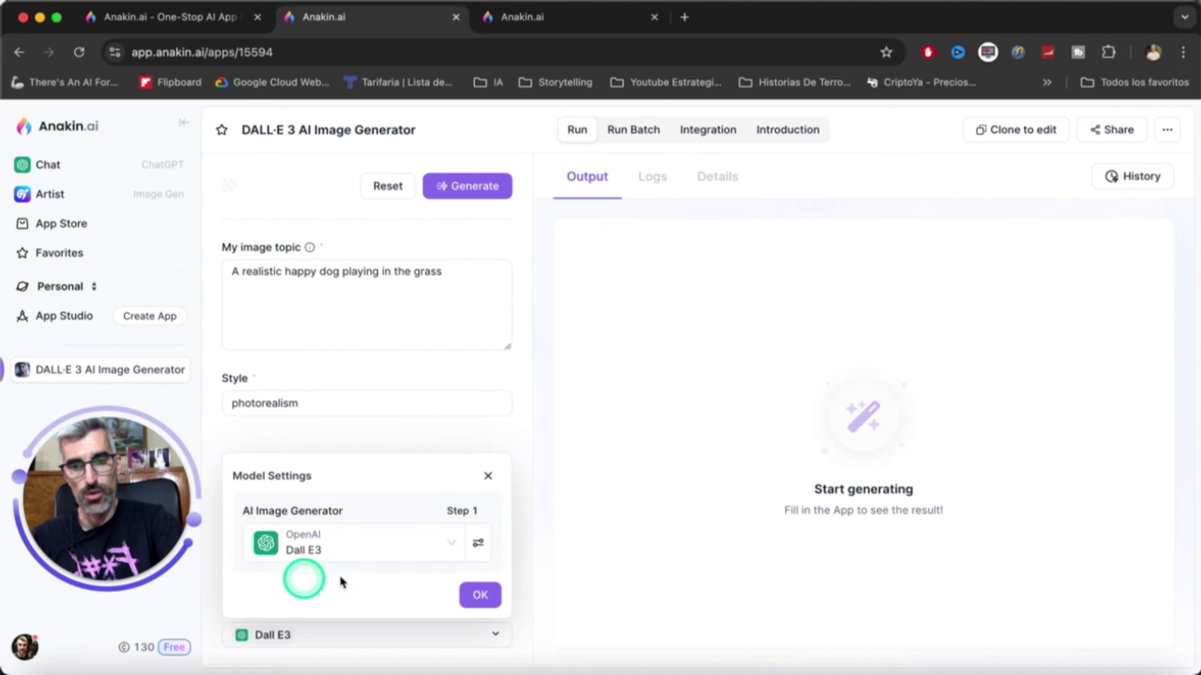
click(477, 543)
scroll(460, 537, down, 3)
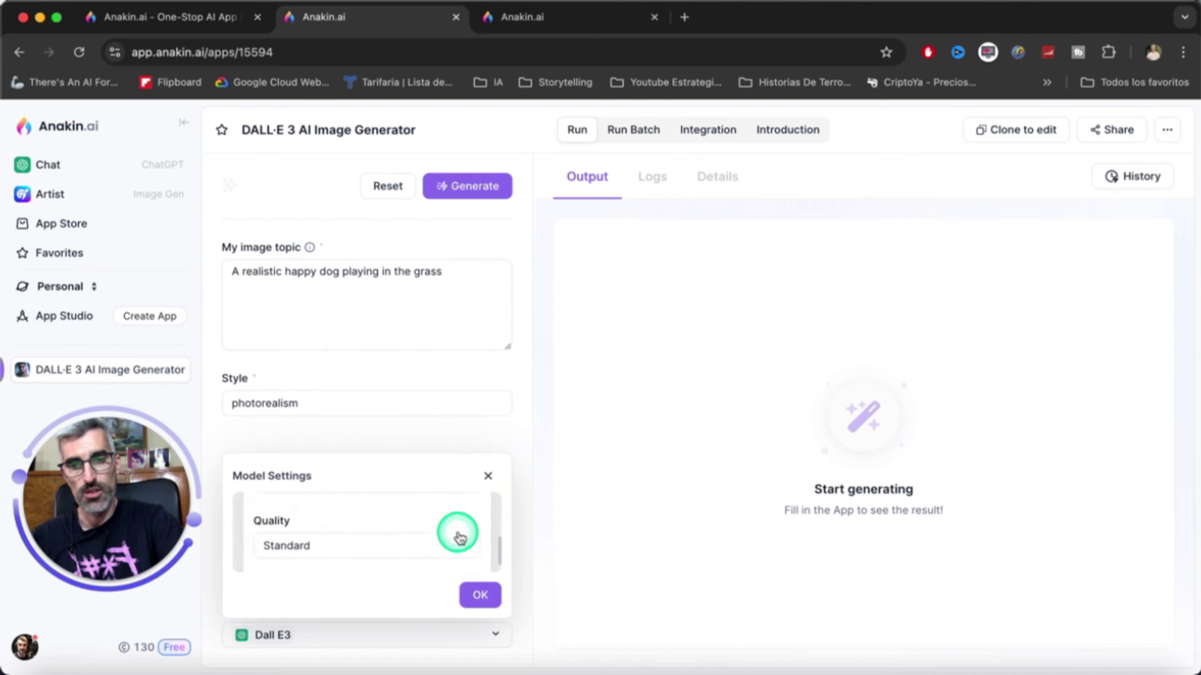
scroll(460, 538, up, 2)
scroll(457, 529, down, 2)
click(472, 531)
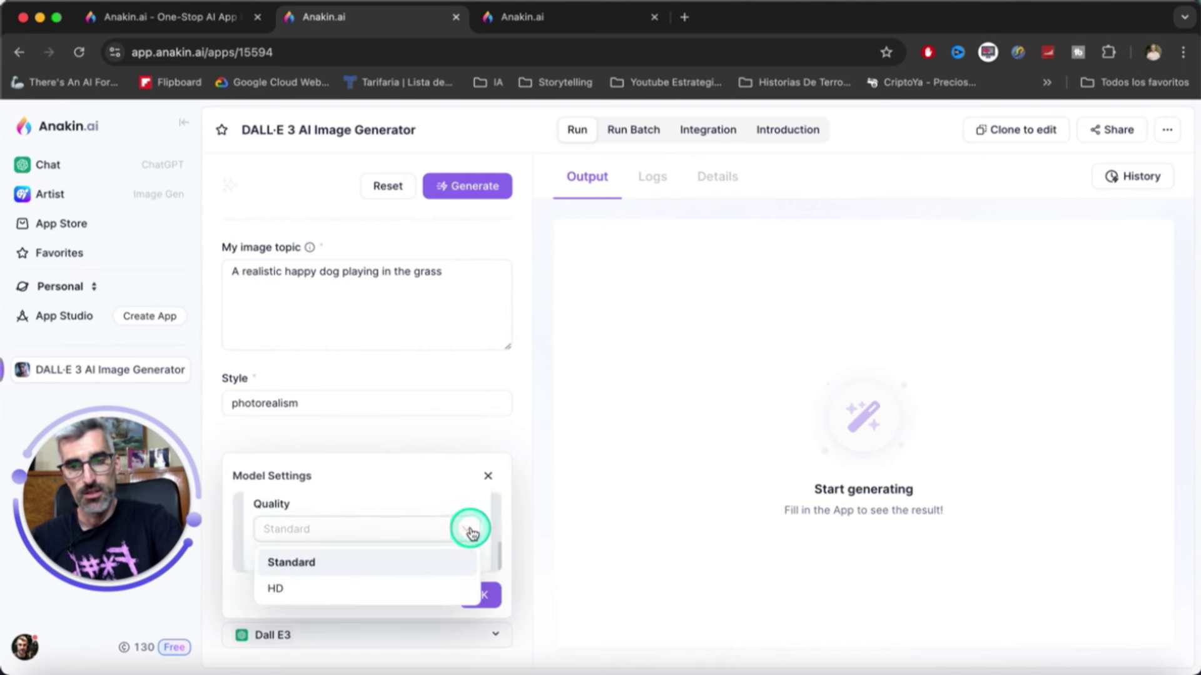
click(448, 588)
- Check the Width x Height options of the Dall E3 model and close the model settings
click(477, 542)
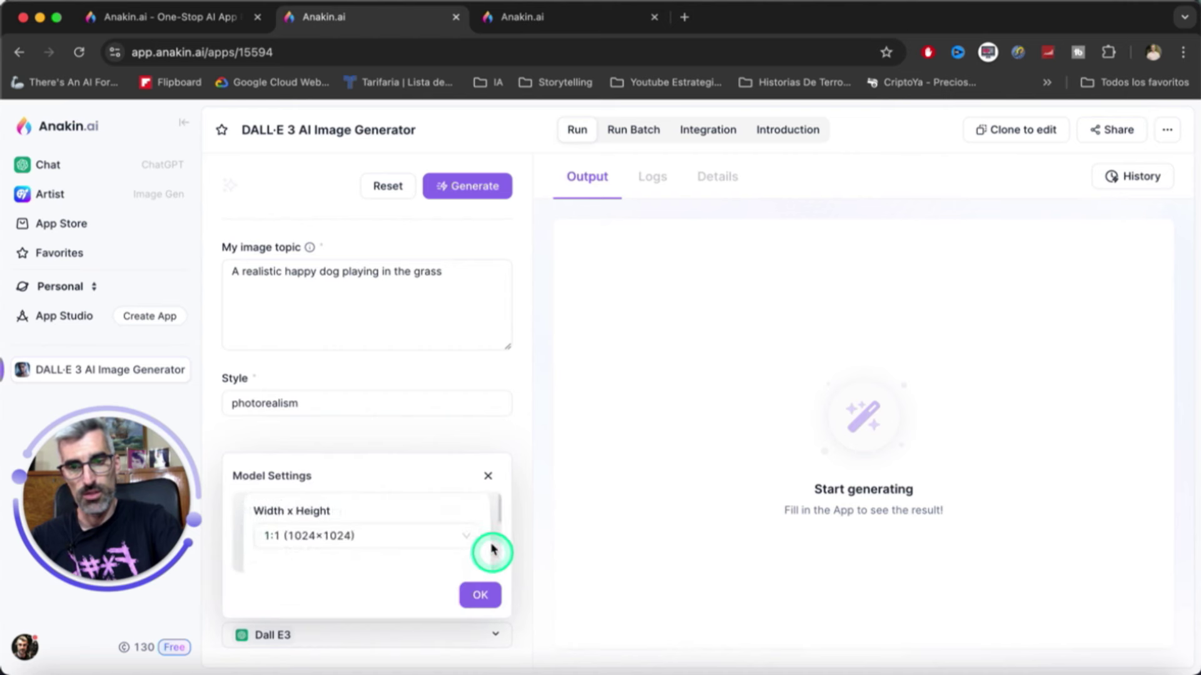
click(469, 535)
click(416, 594)
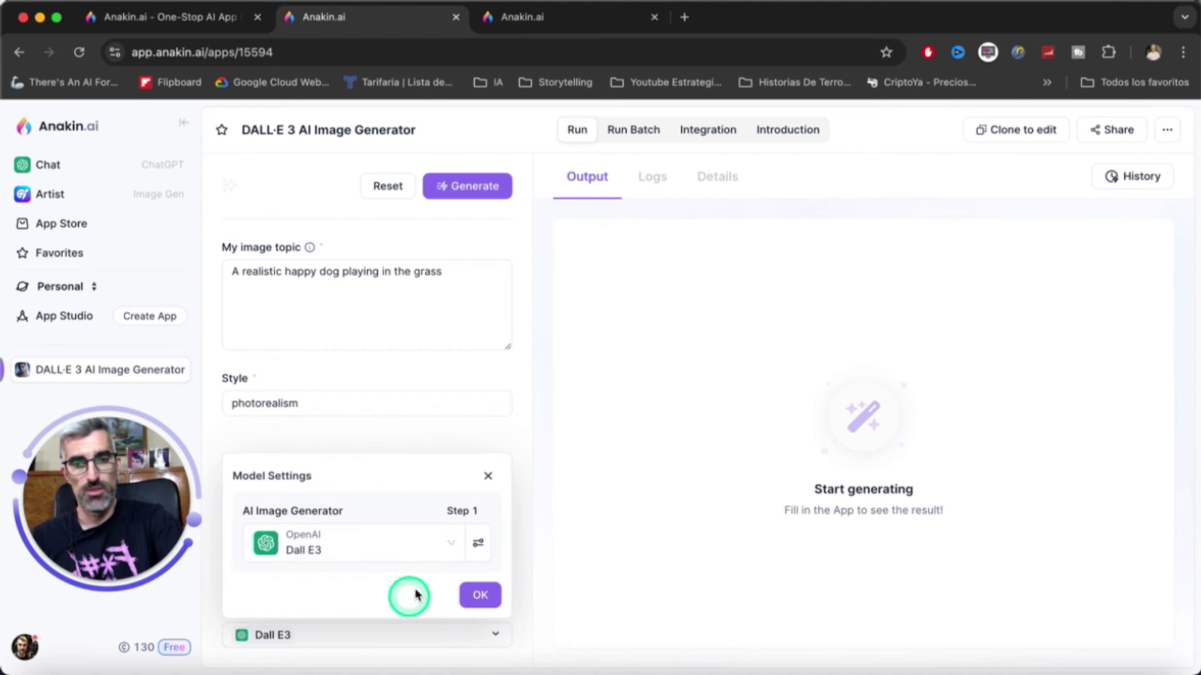
scroll(469, 515, down, 2)
scroll(485, 491, up, 2)
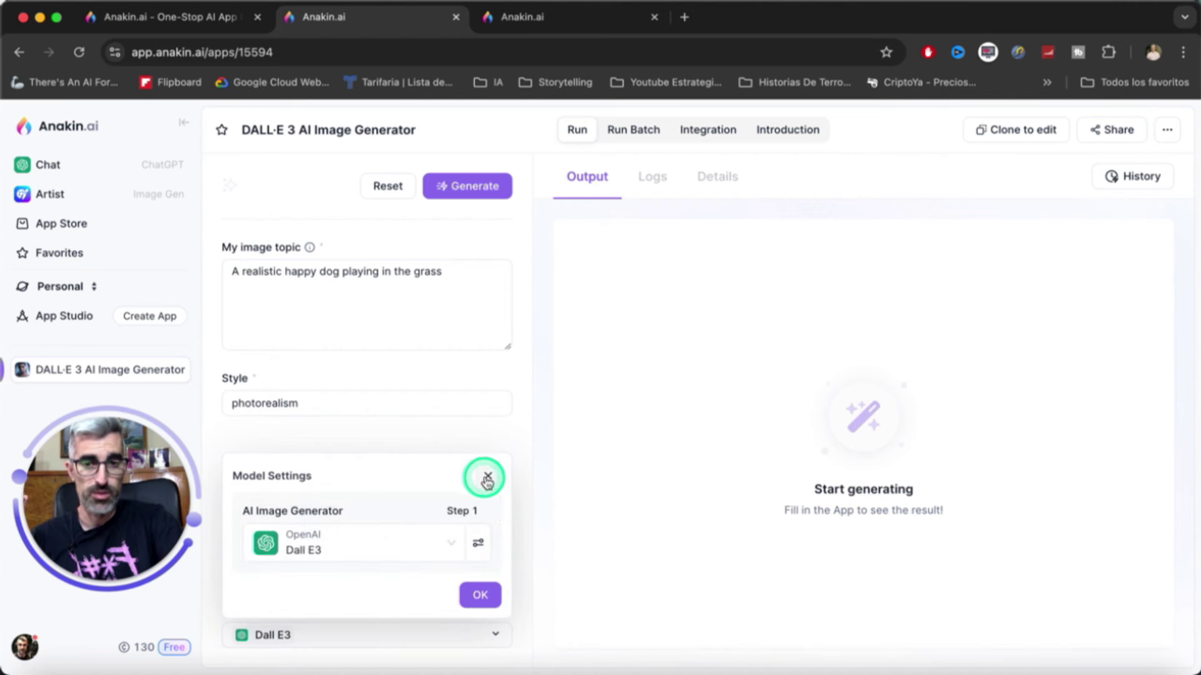
scroll(463, 506, down, 2)
scroll(485, 481, up, 2)
click(488, 480)
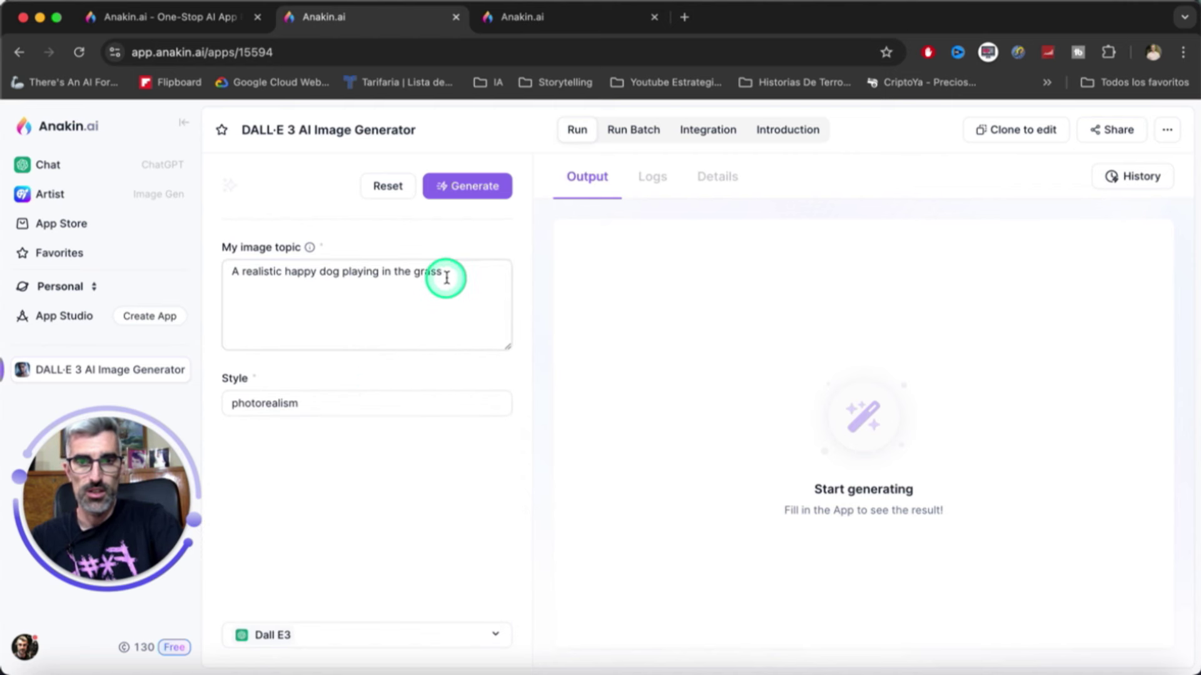
- Replace the image topic with a detailed prompt for a full body shot of a Nordic Viking warrior woman with sword and shield, and generate it
key(super+a)
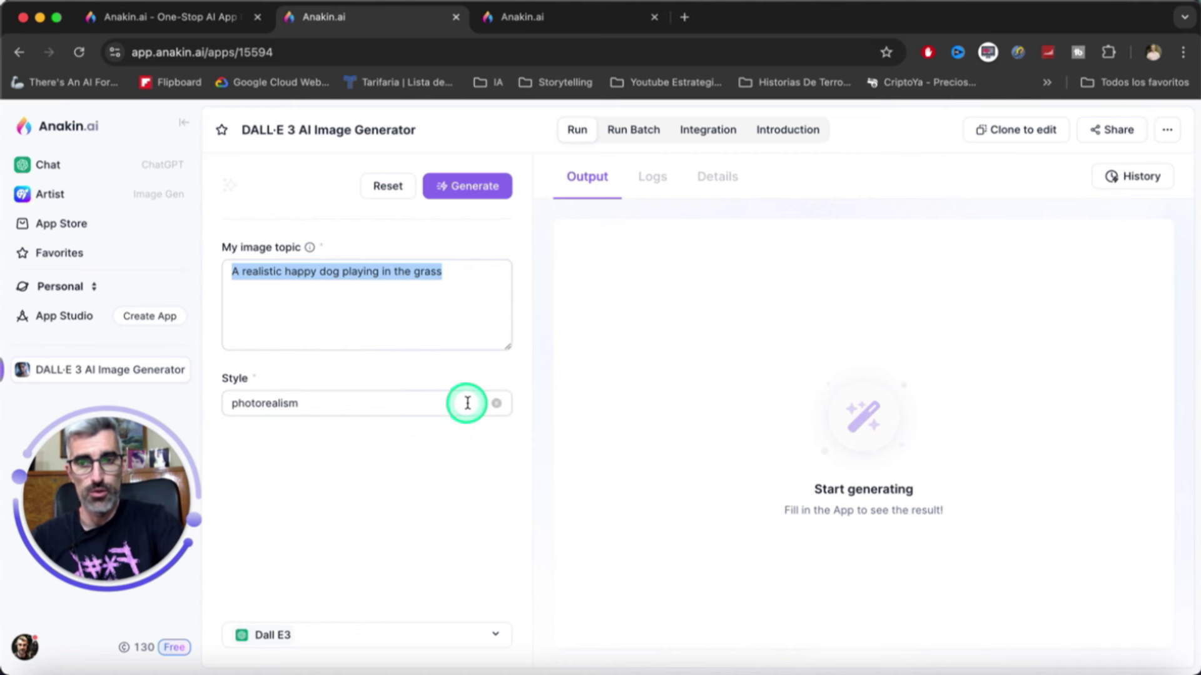
key(BackSpace)
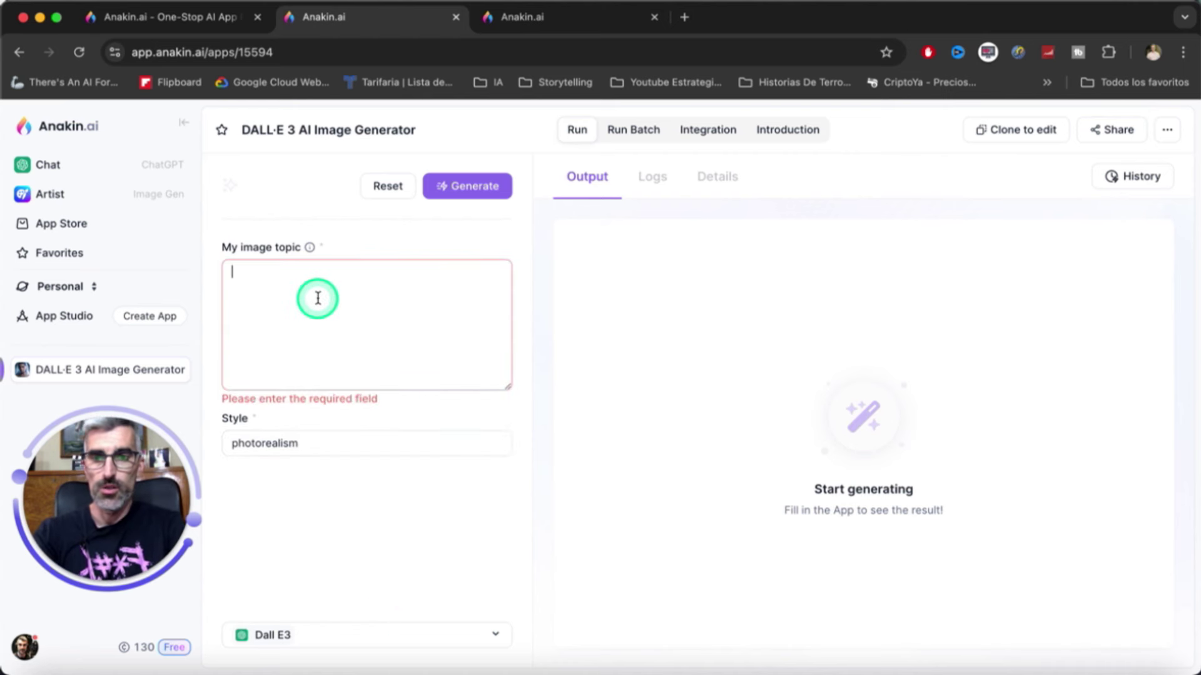
text(full body Shot of sexy warrior vikings nordic woman with a nordic sword and shield in her hand, professional photo, realistic, blonde with light blue eyes, perfect and natural details of eyes, straight hair, long hair, athletic body, perfect waist, cinematic lighting, sharp focus, depth of field, afternoon beach,ultra detailed, ultra quality, 32k)
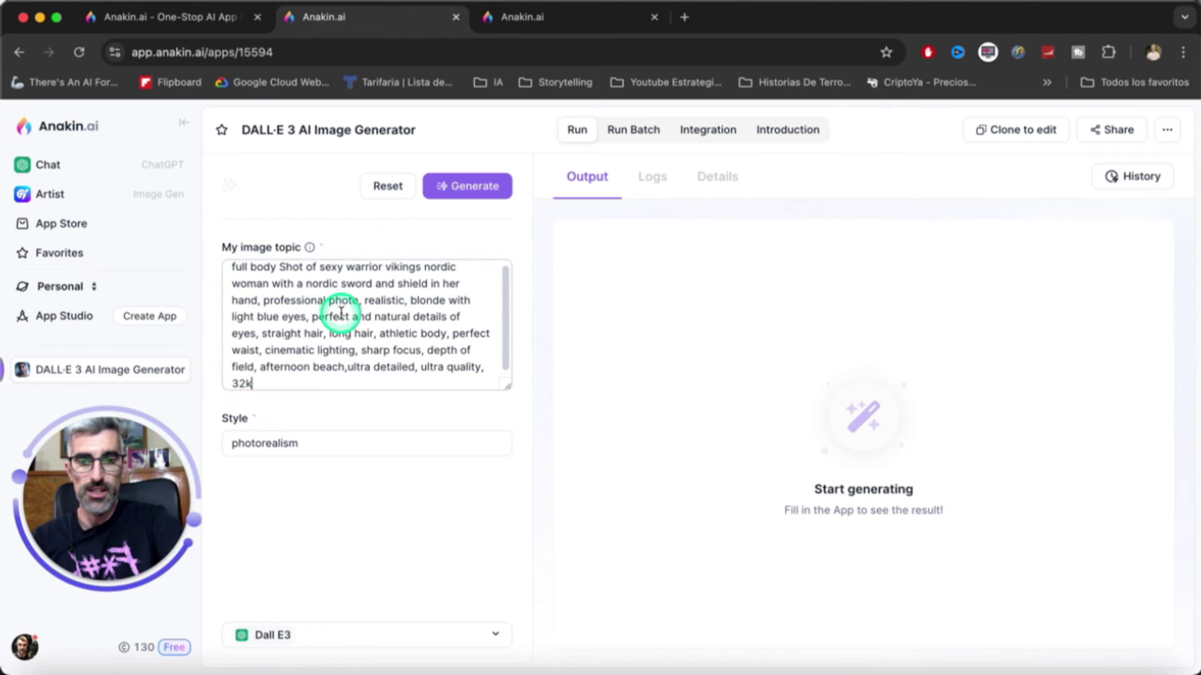
click(471, 198)
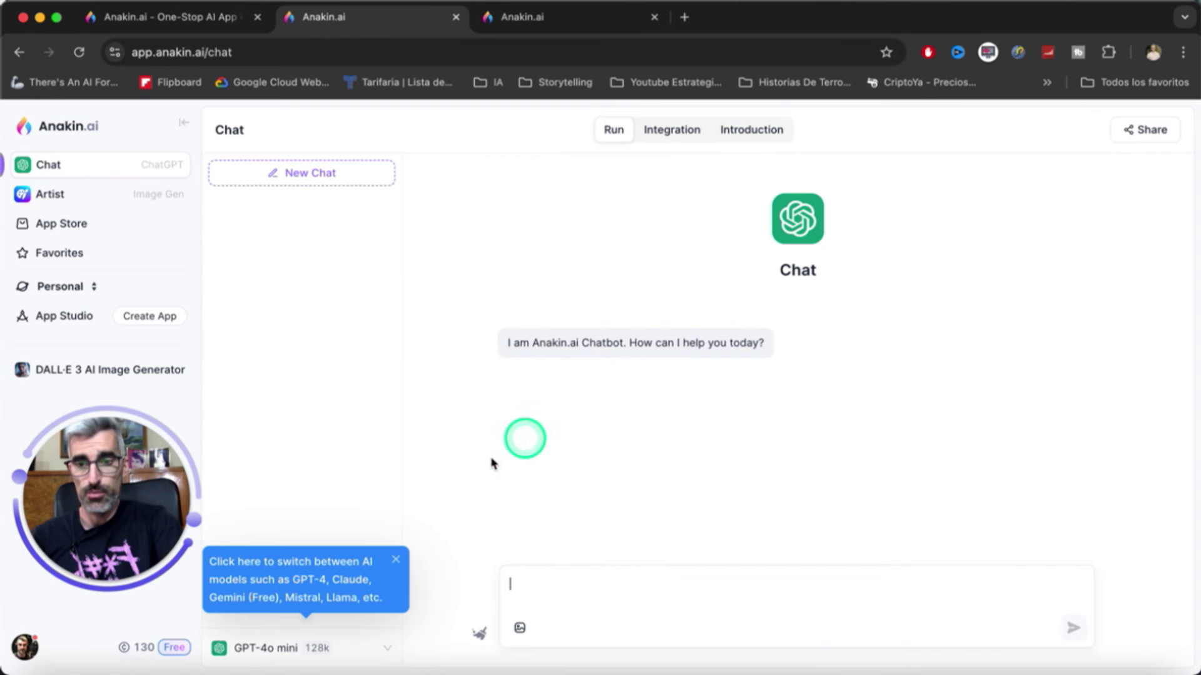
- Examine the AI models available in Chat, including their credit prices, context windows, provider groups and free models
click(378, 649)
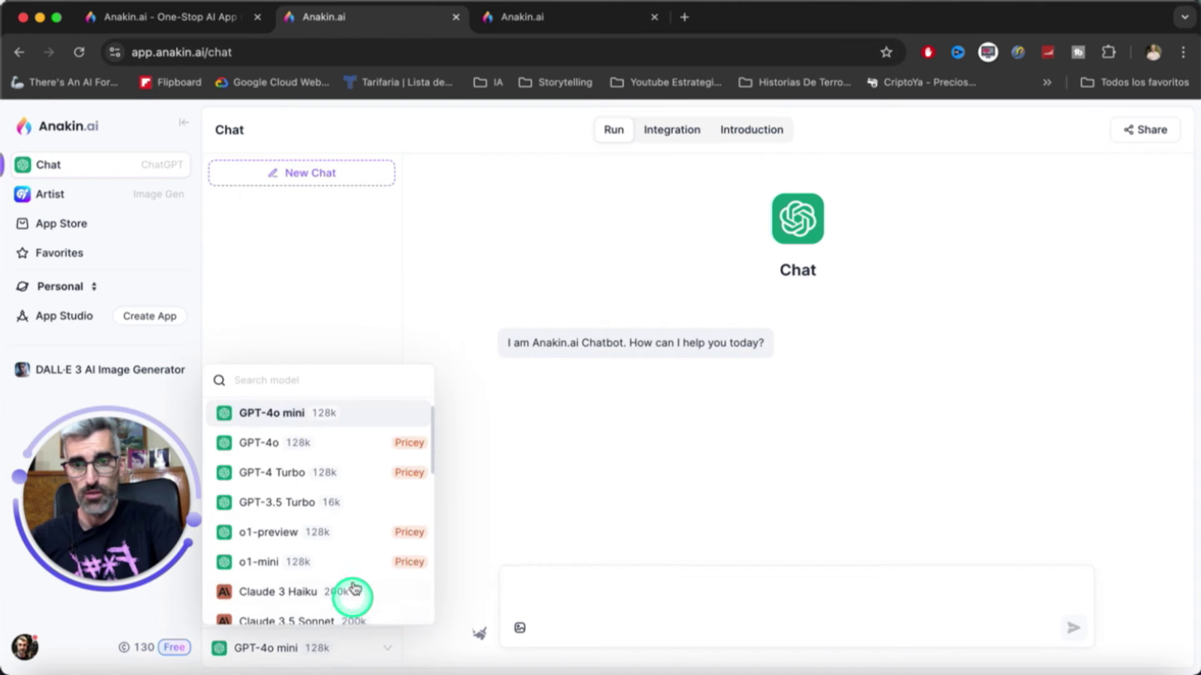
scroll(343, 517, down, 5)
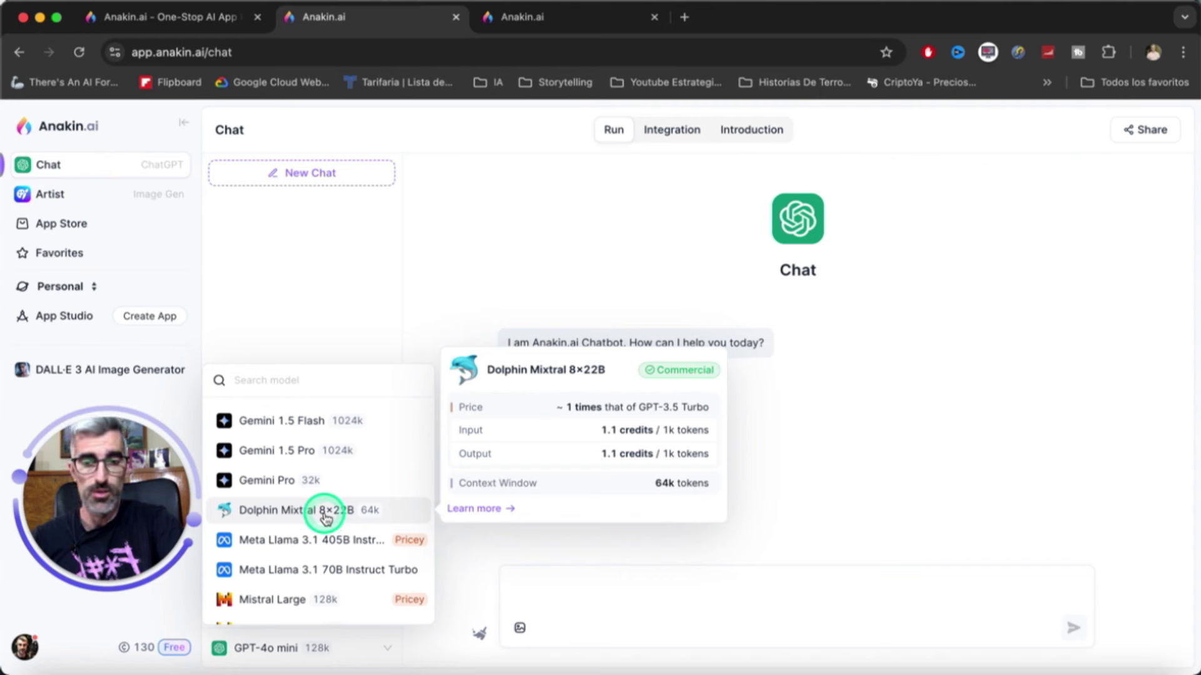
scroll(324, 519, up, 5)
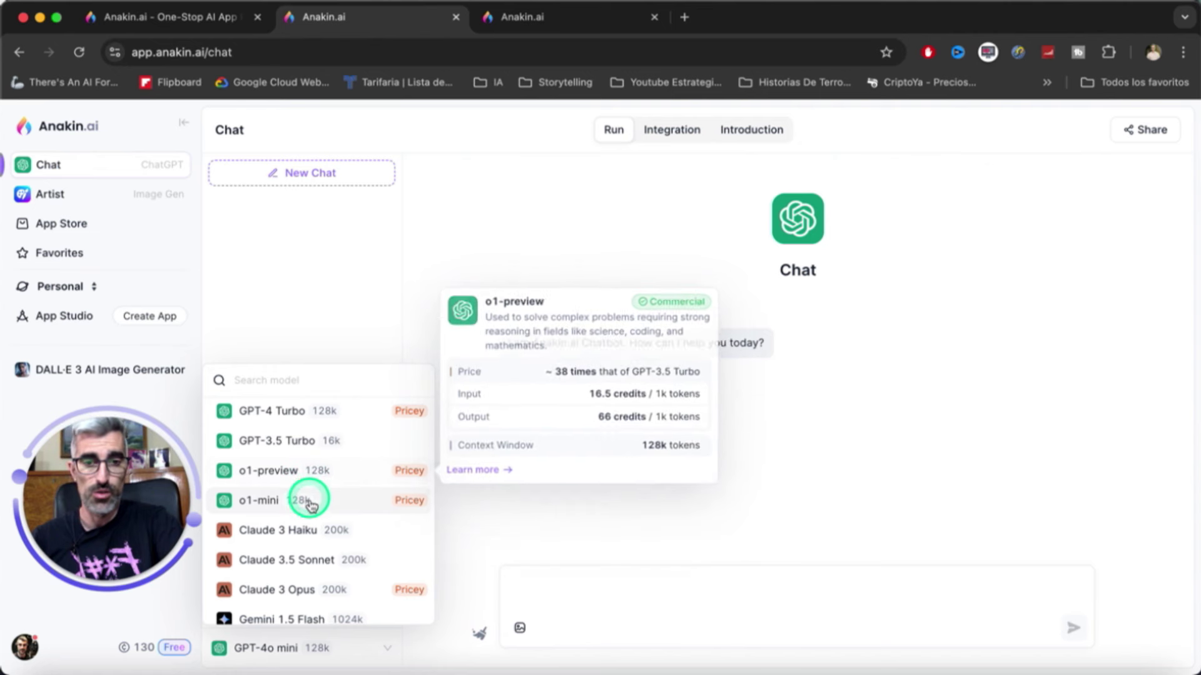
scroll(309, 500, down, 5)
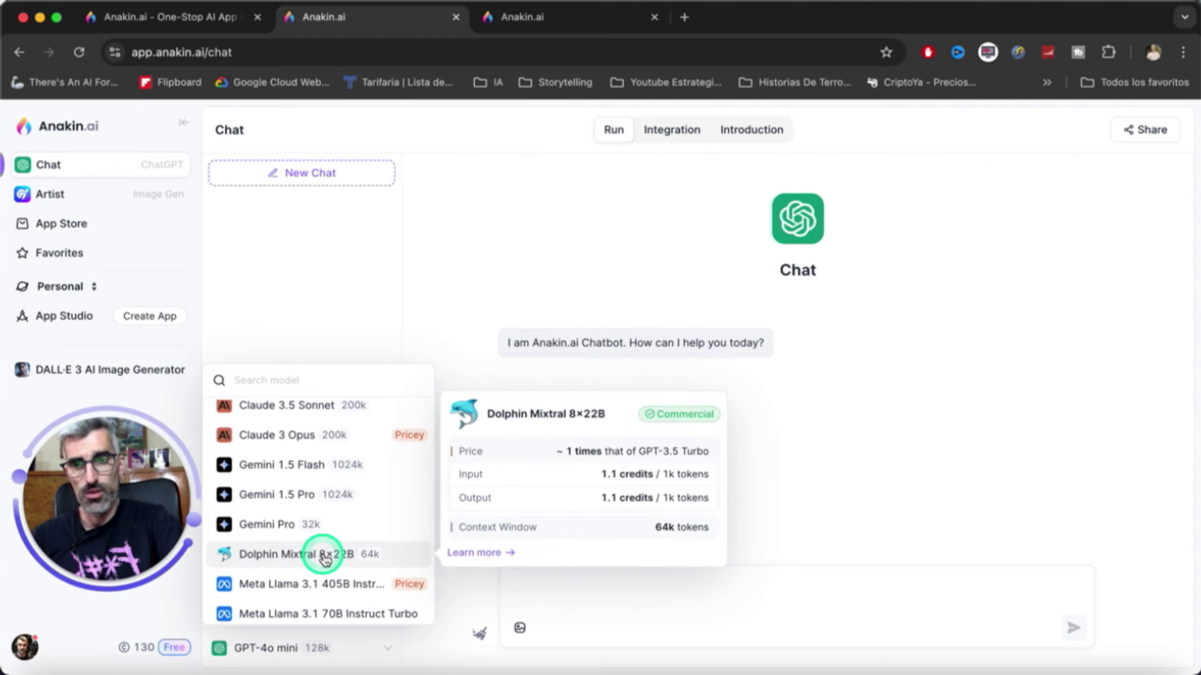
scroll(324, 558, down, 3)
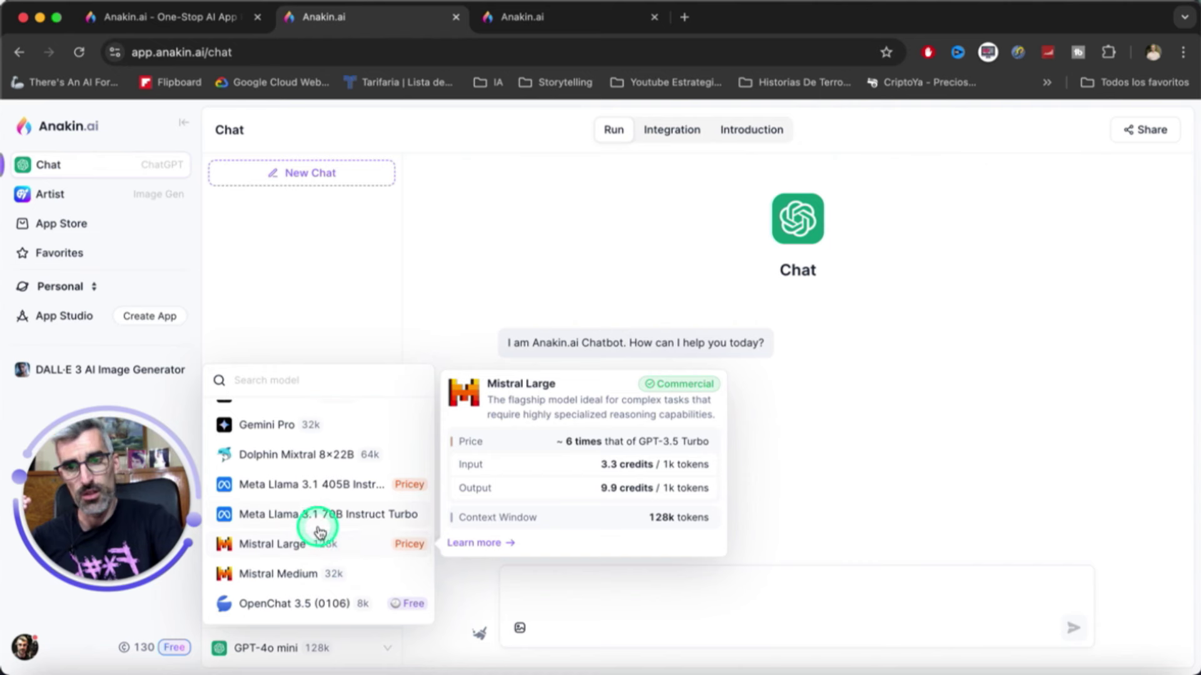
scroll(322, 541, up, 10)
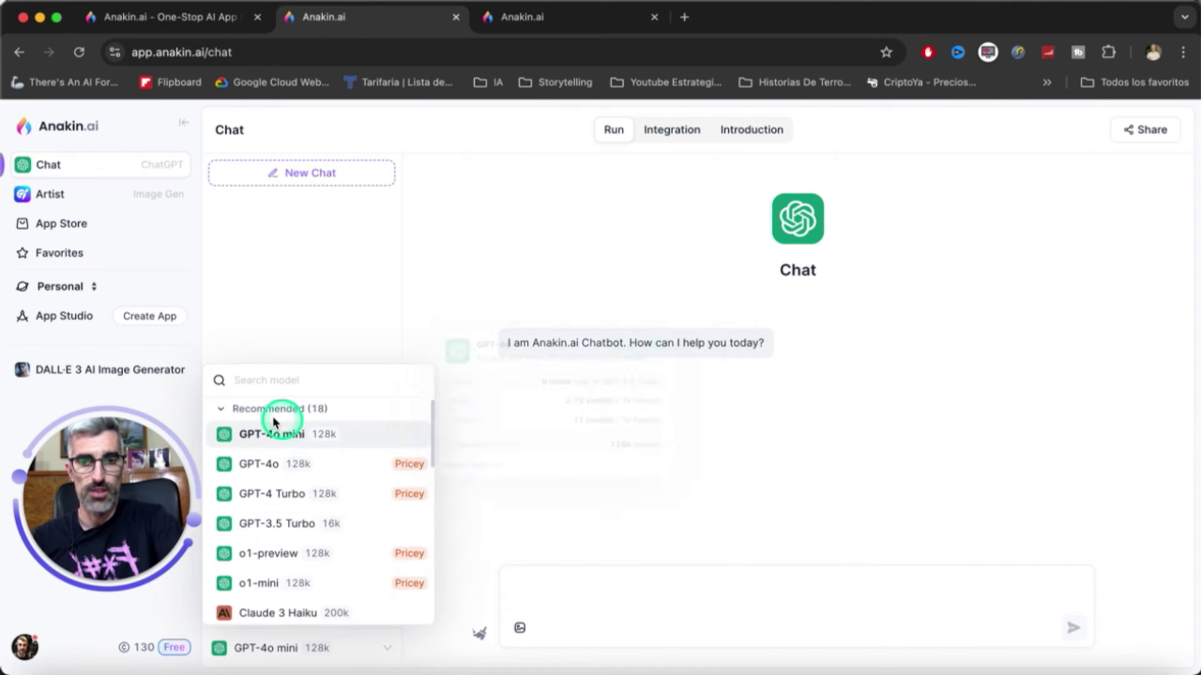
scroll(309, 533, down, 10)
scroll(330, 529, up, 3)
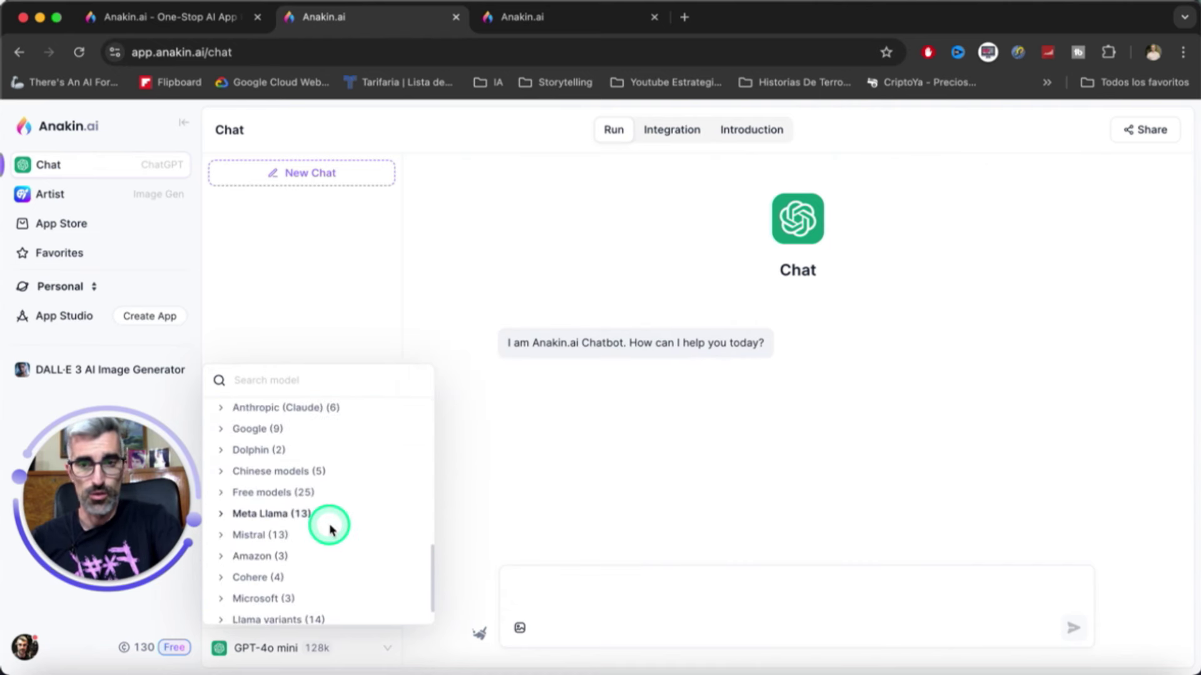
scroll(290, 498, up, 5)
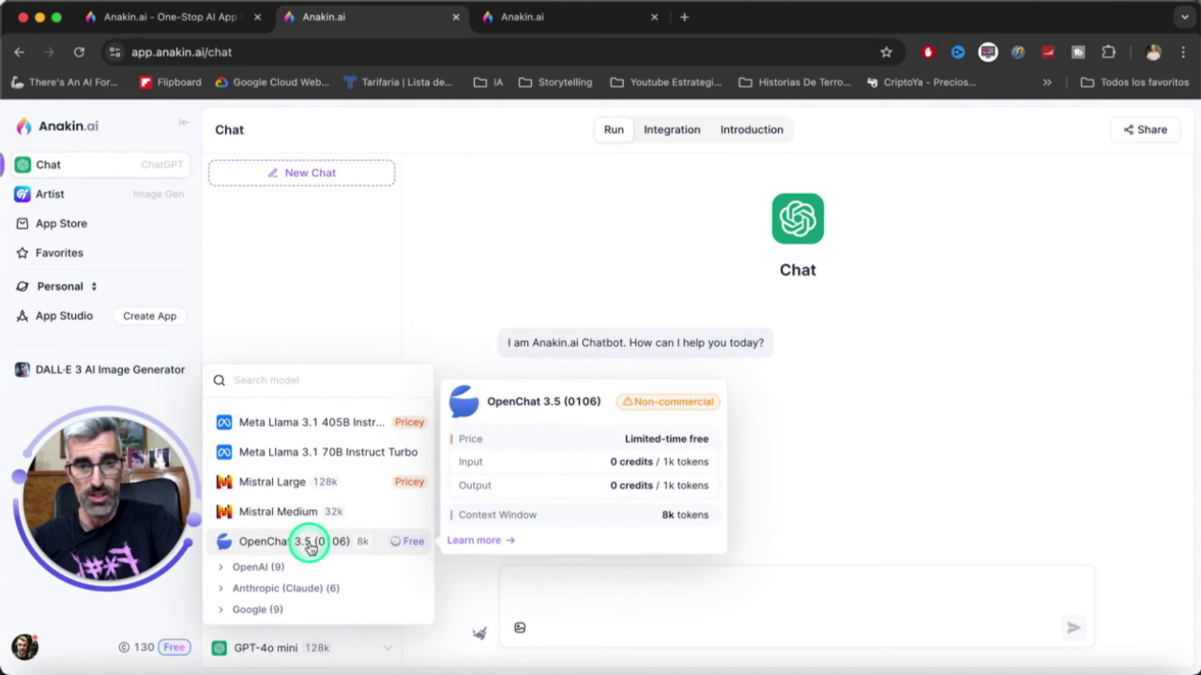
- Examine the provider groups in the Chat model list, expanding Dolphin and Amazon to compare their models' credit prices
scroll(301, 550, down, 1)
scroll(230, 558, down, 8)
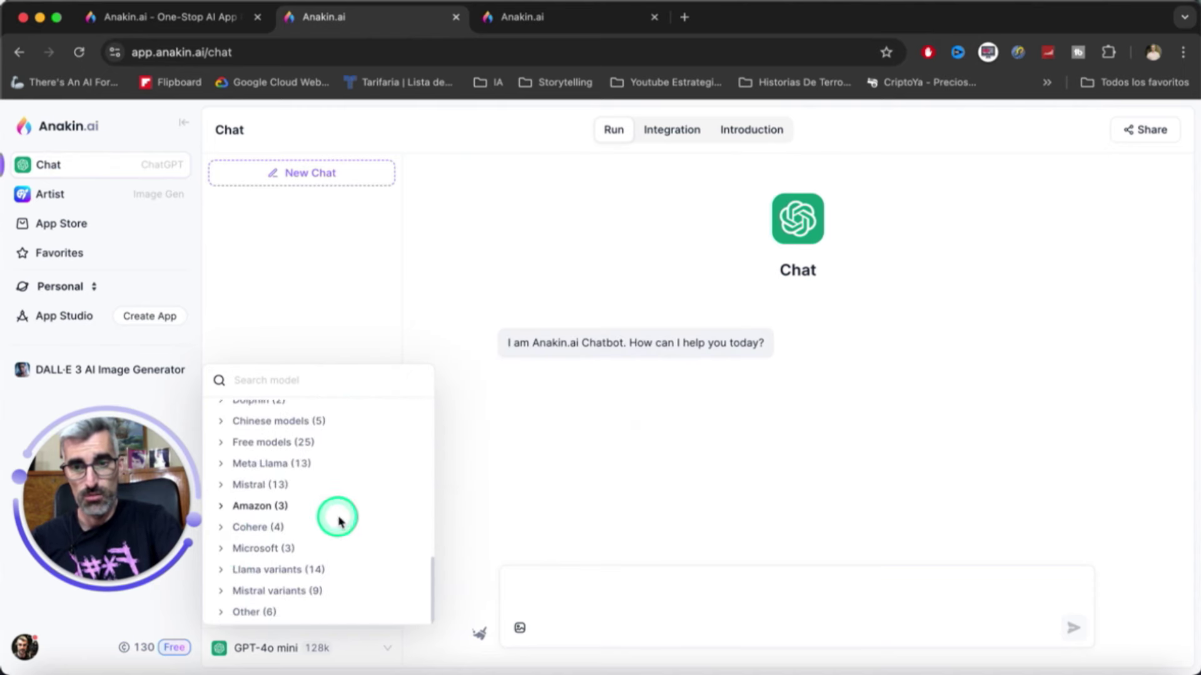
scroll(349, 527, up, 7)
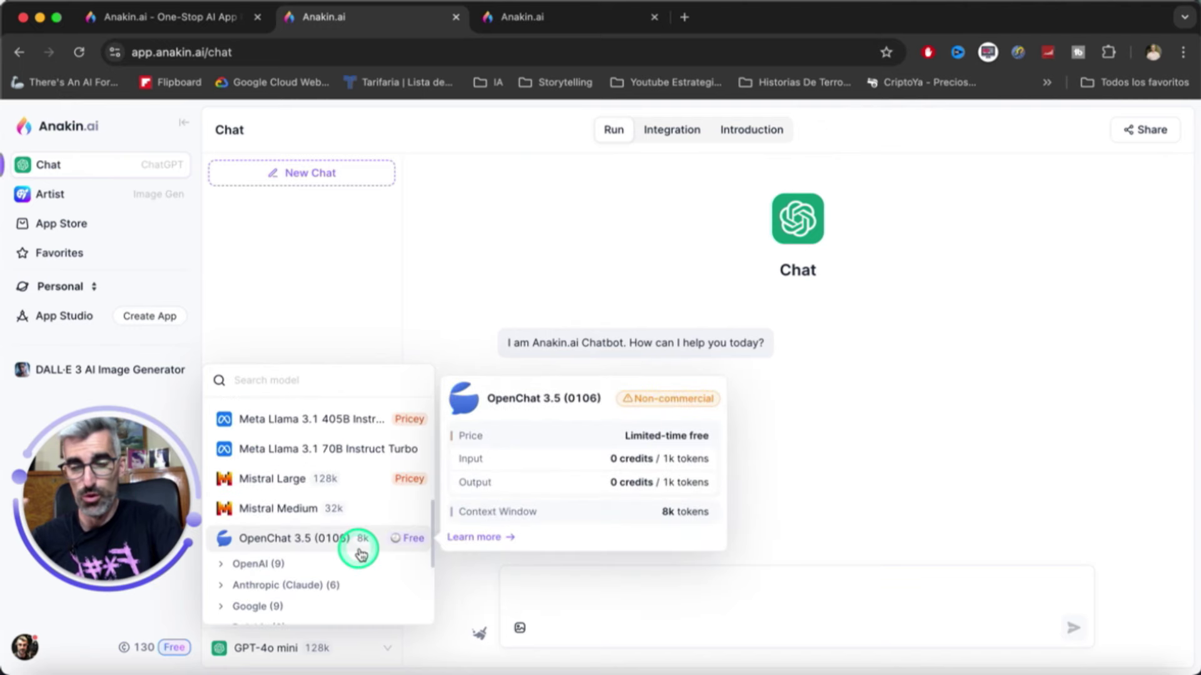
scroll(354, 550, down, 4)
click(227, 462)
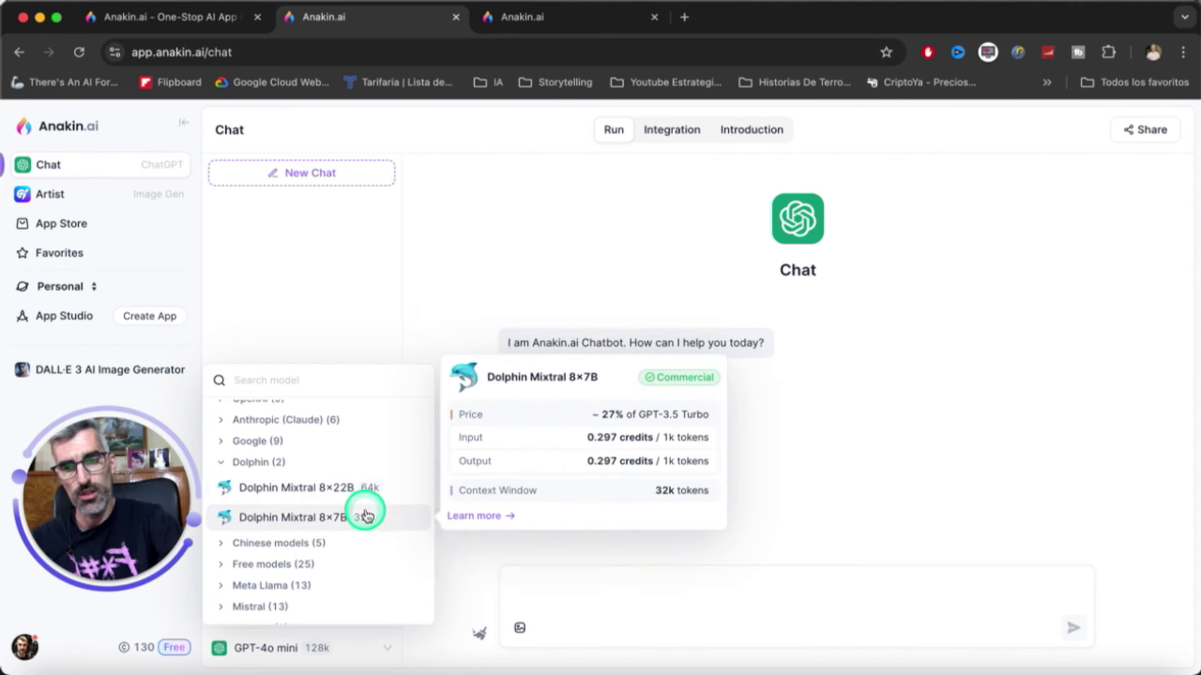
scroll(340, 571, down, 3)
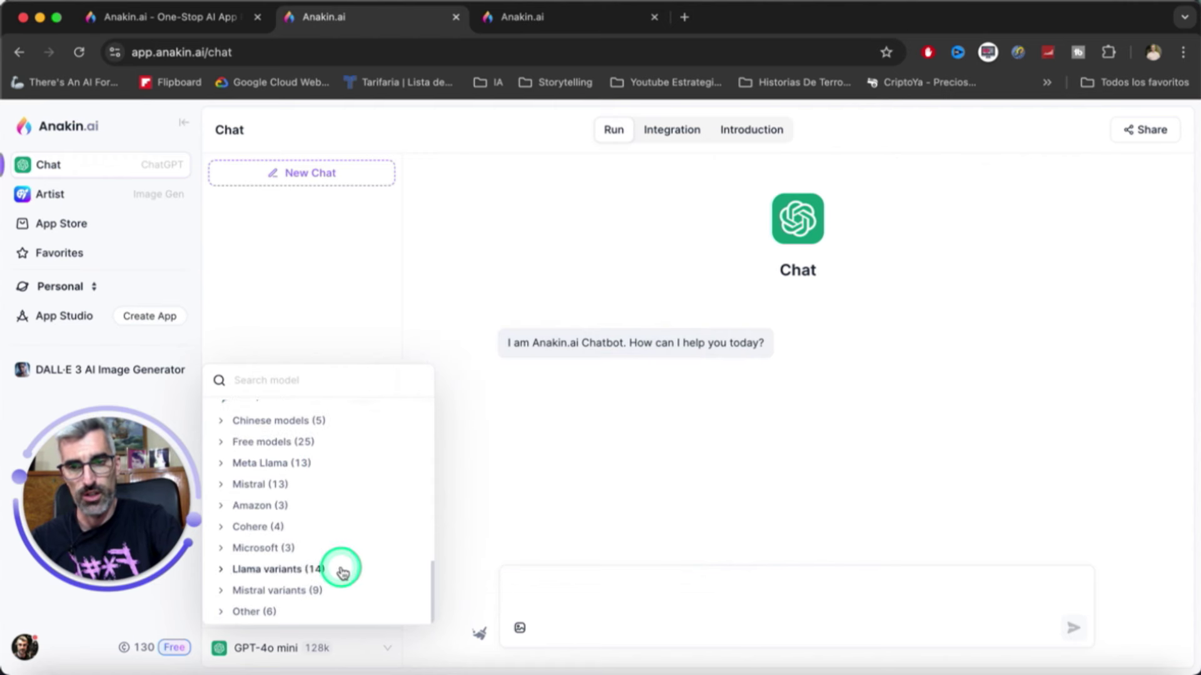
click(229, 510)
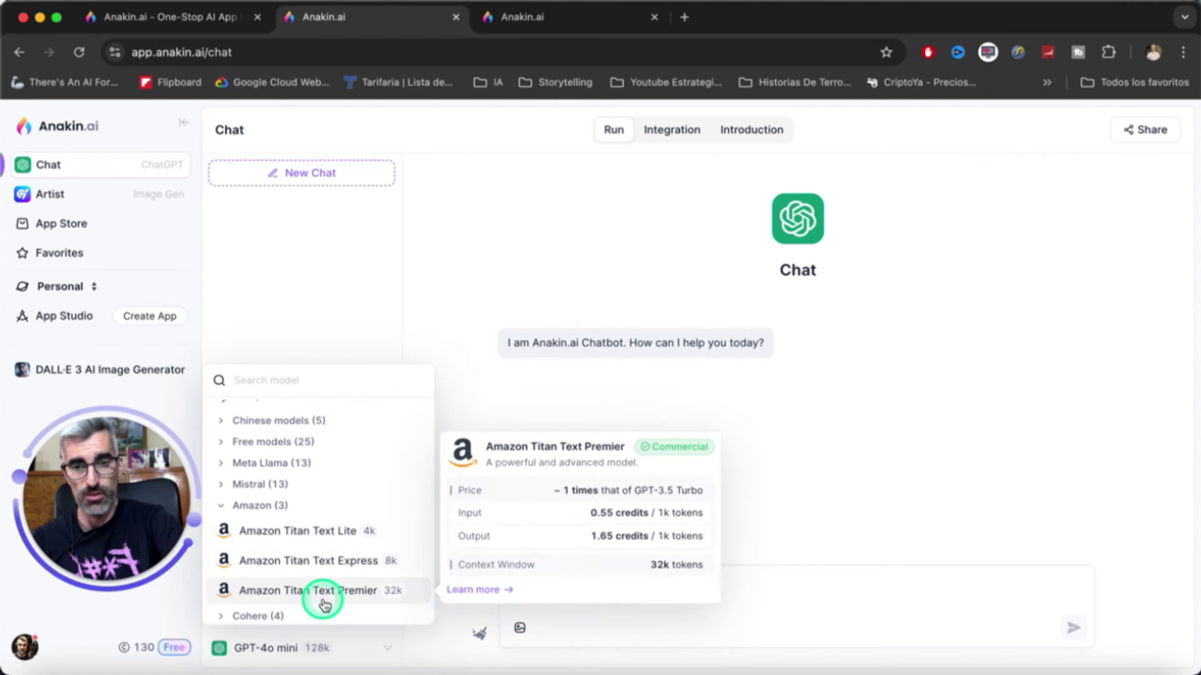
click(224, 507)
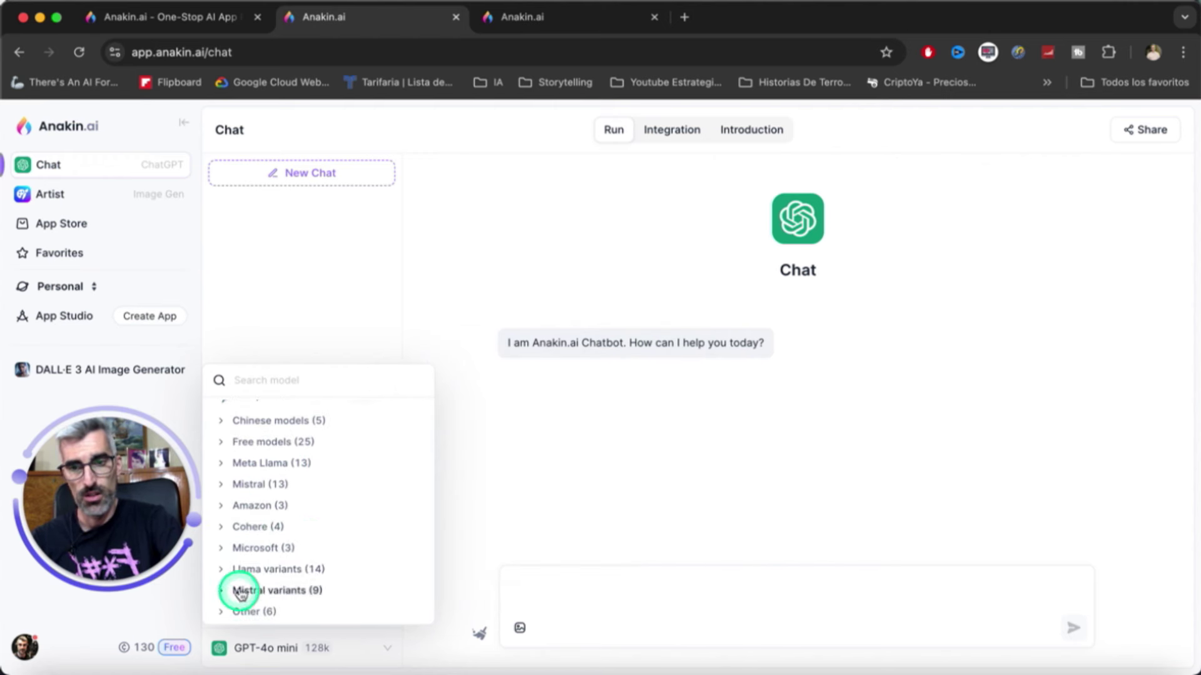
- Review the Free models group in the Chat model list, including Qwen, Meta Llama and Mistral entries, and close the list
click(225, 441)
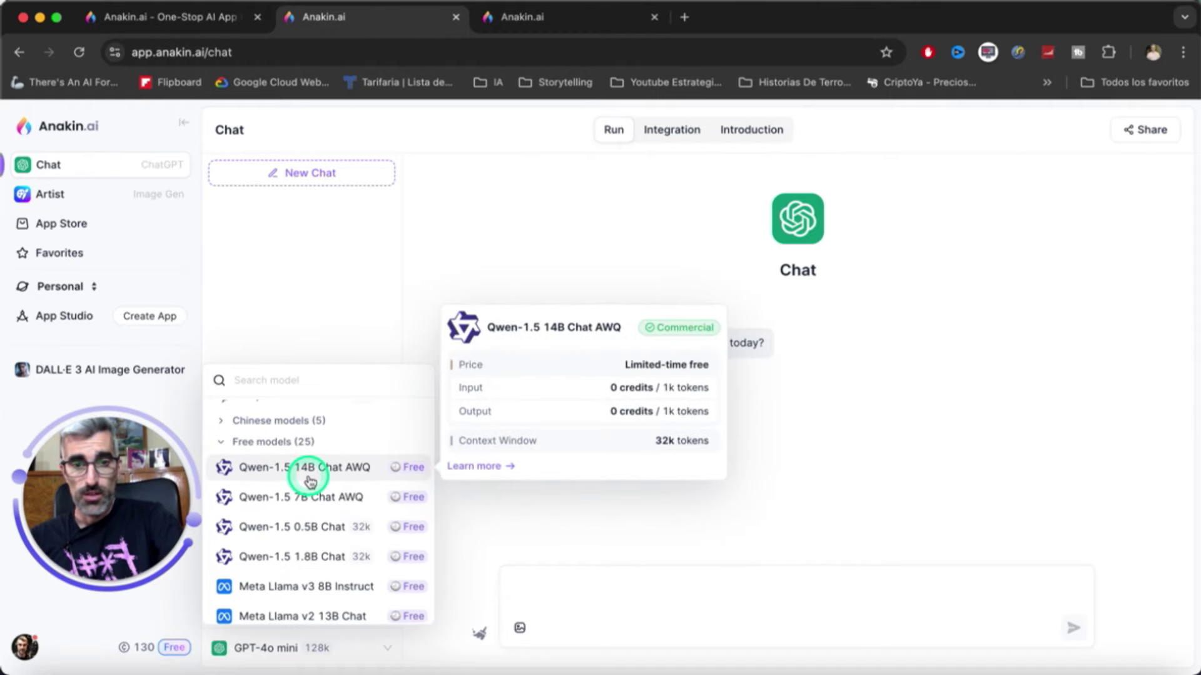
scroll(331, 519, down, 5)
scroll(347, 554, up, 2)
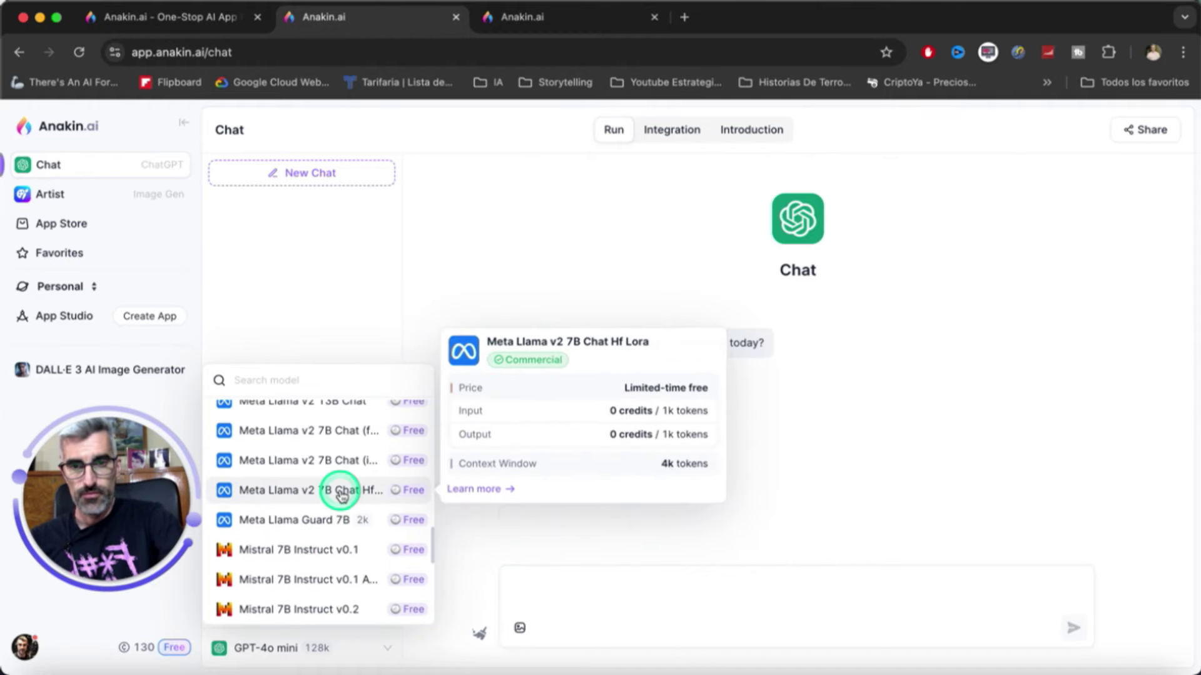
scroll(341, 494, up, 5)
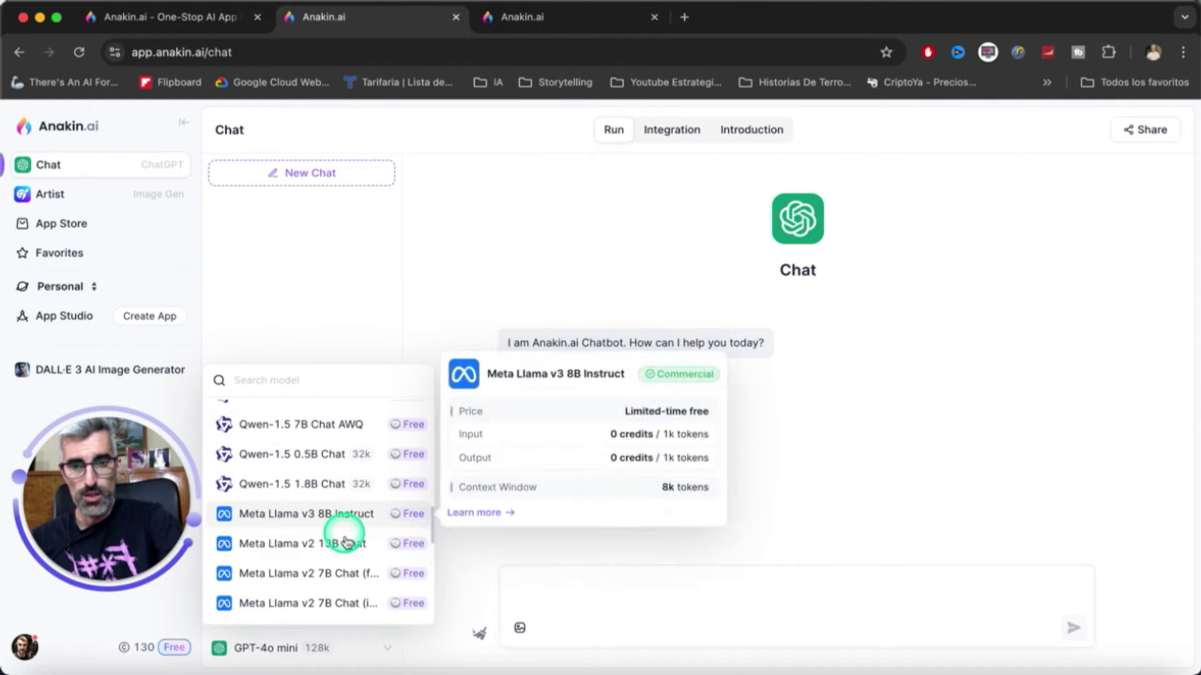
scroll(344, 543, up, 15)
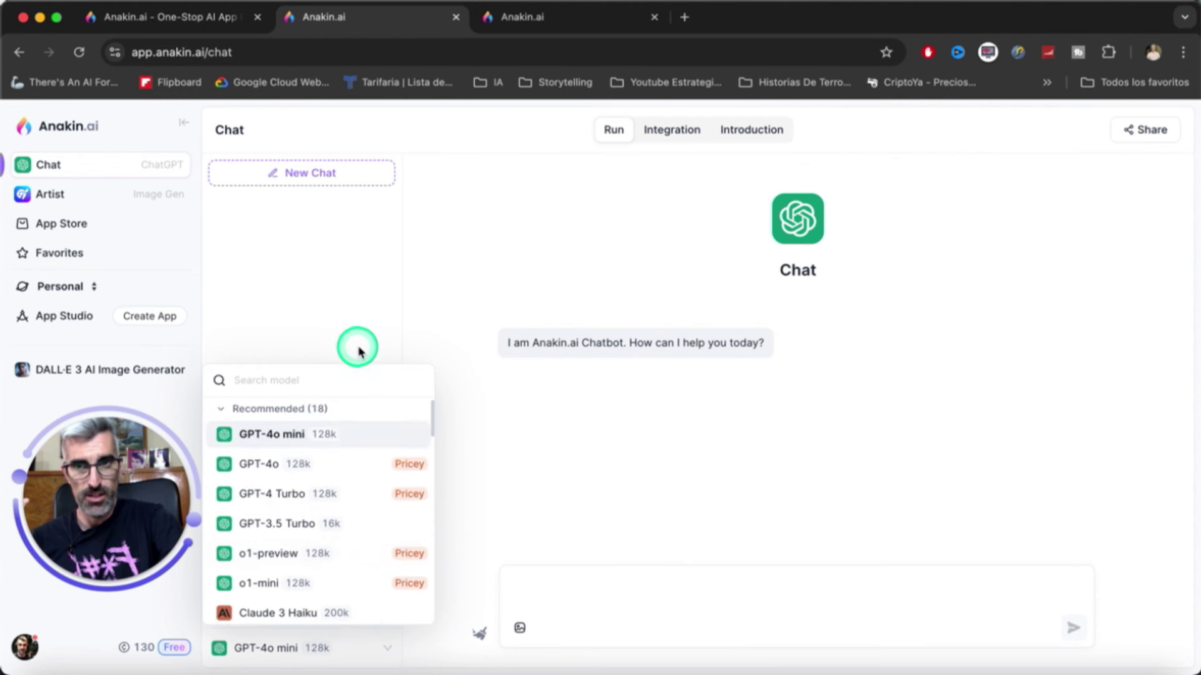
click(359, 326)
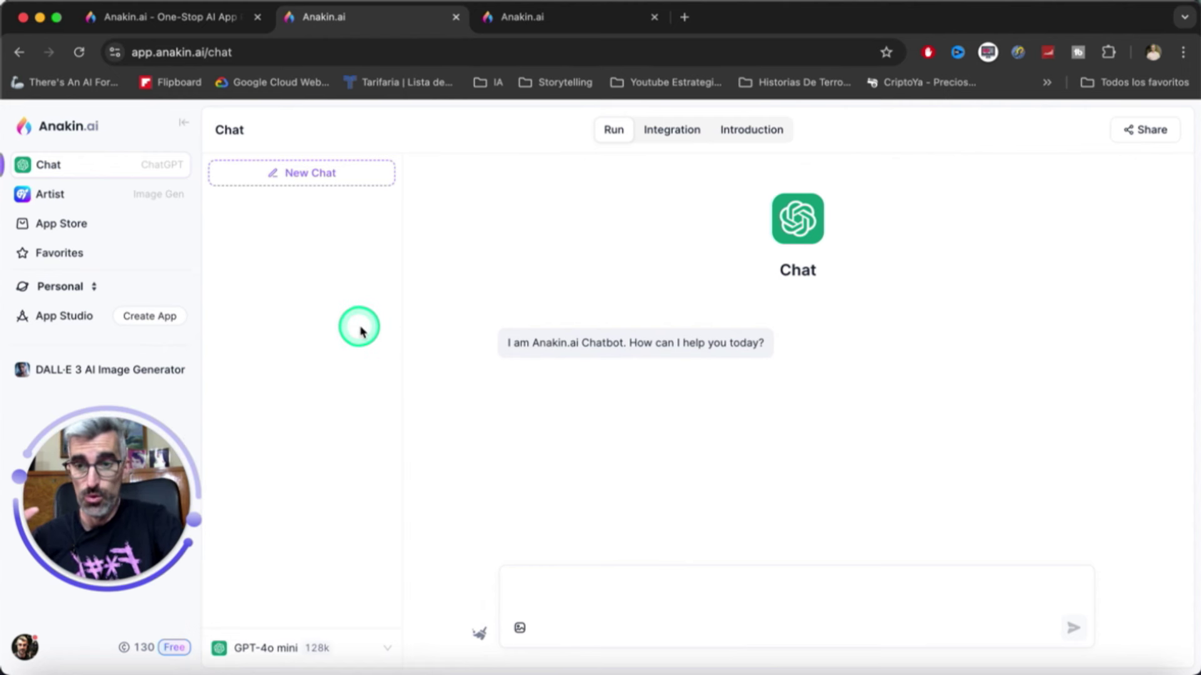
- Return to the DALL·E 3 AI Image Generator and examine the run log's error and the wording of the submitted prompt
click(97, 370)
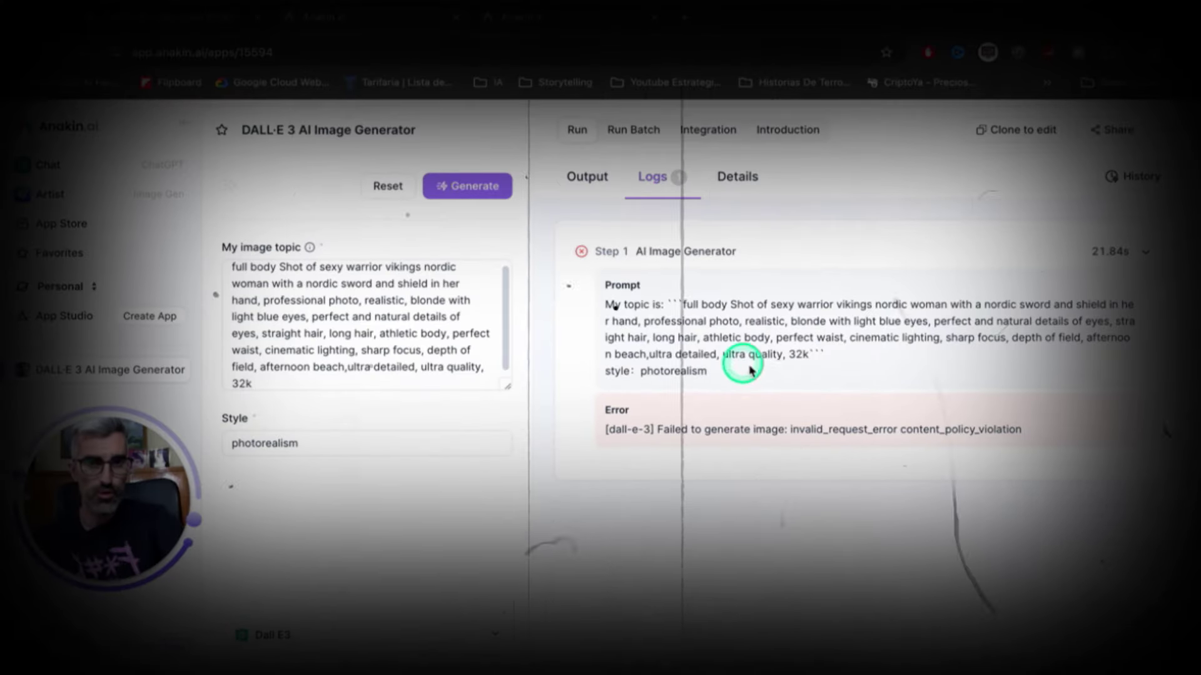
drag(1038, 433, 588, 431)
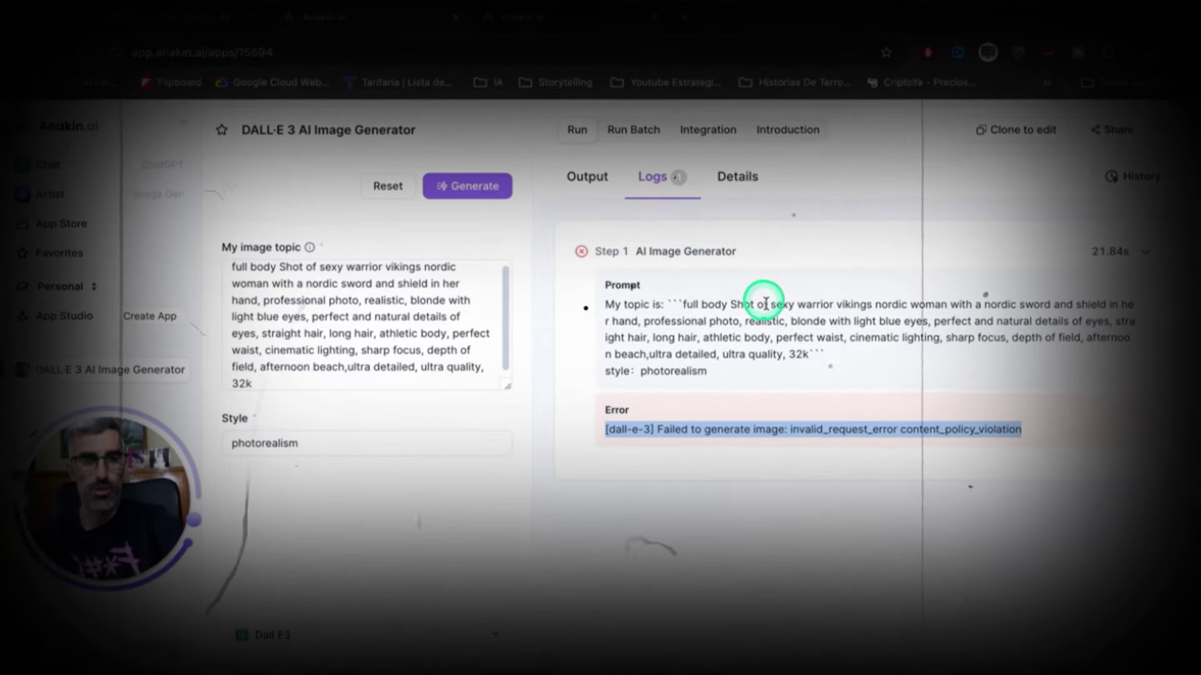
mouse_move(770, 306)
mouse_down()
mouse_move(804, 307)
mouse_move(794, 307)
mouse_up()
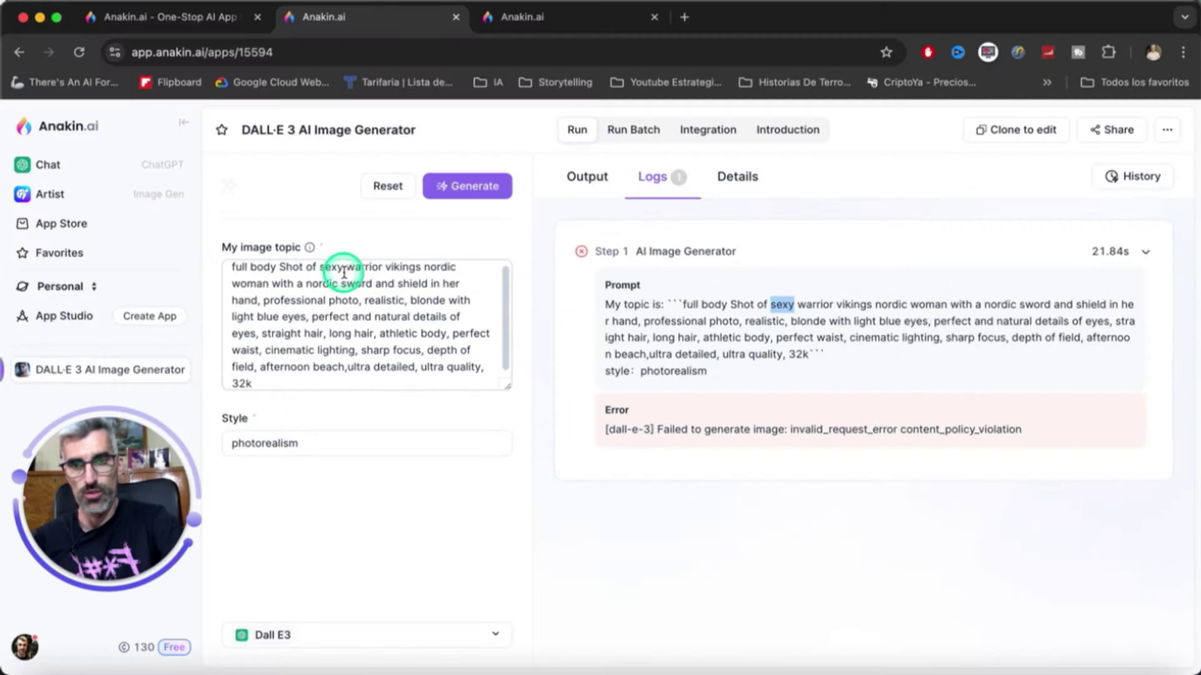
- Remove the word "sexy" from the image topic, generate the image again and view the output
key(BackSpace)
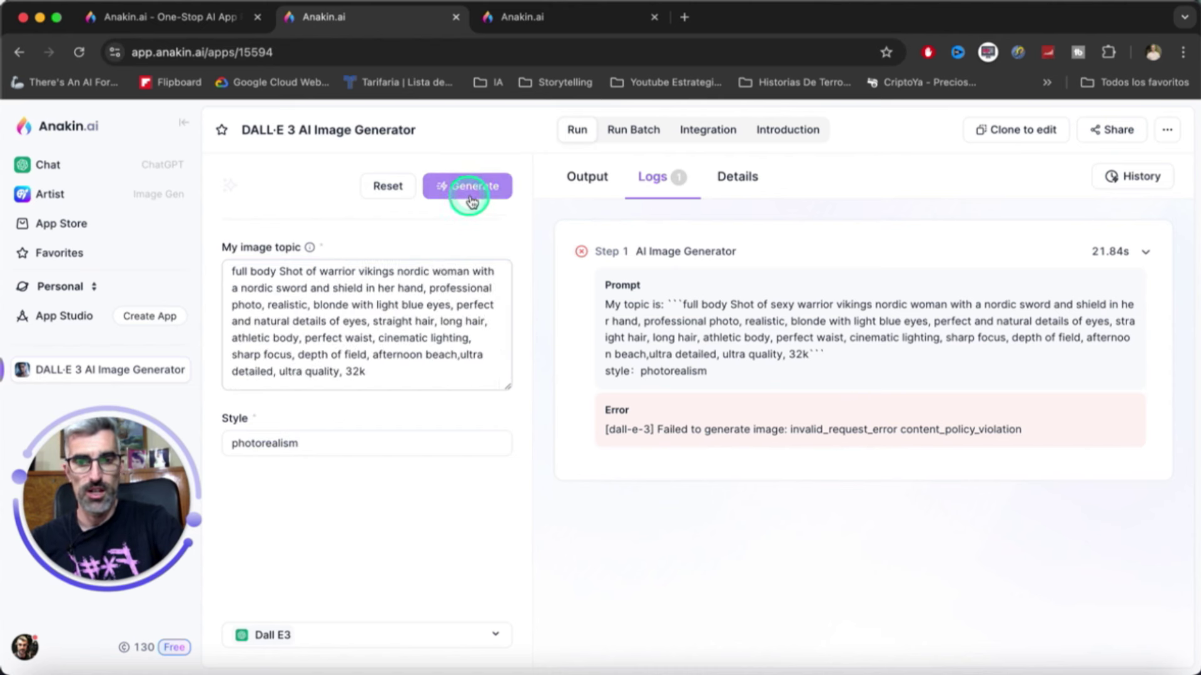
click(468, 198)
click(587, 188)
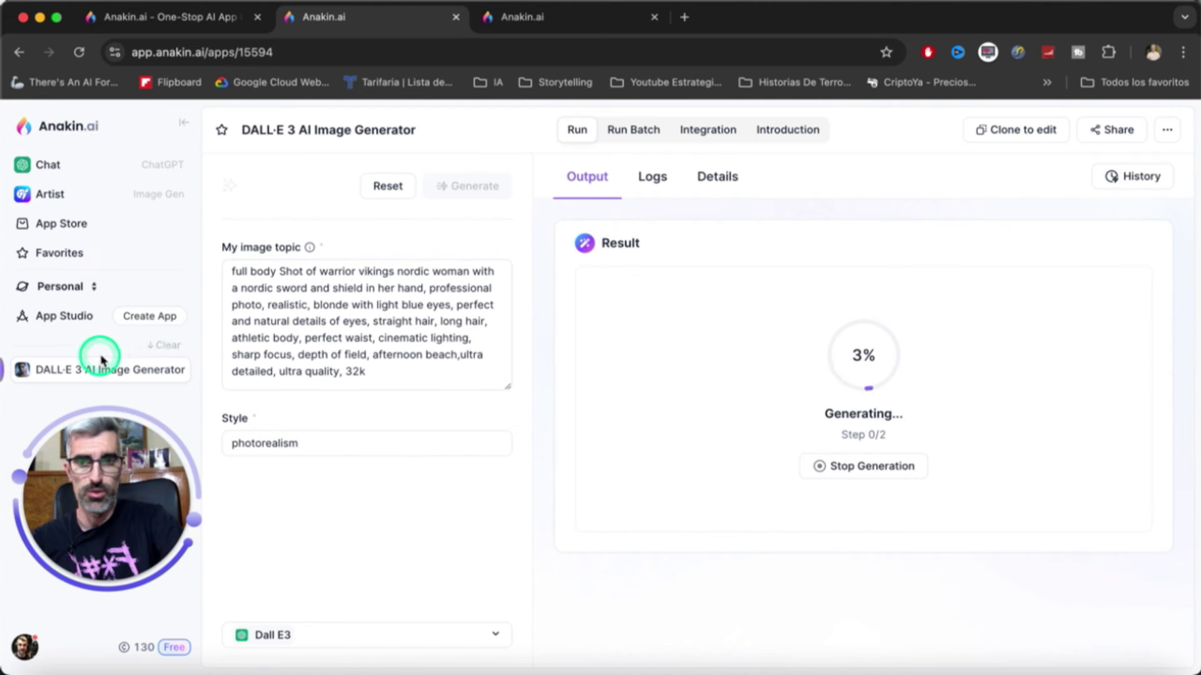
- Review the image models and their credit costs in Artist, choosing the free Stable Diffusion XL Base 1.0 model
click(77, 201)
click(379, 190)
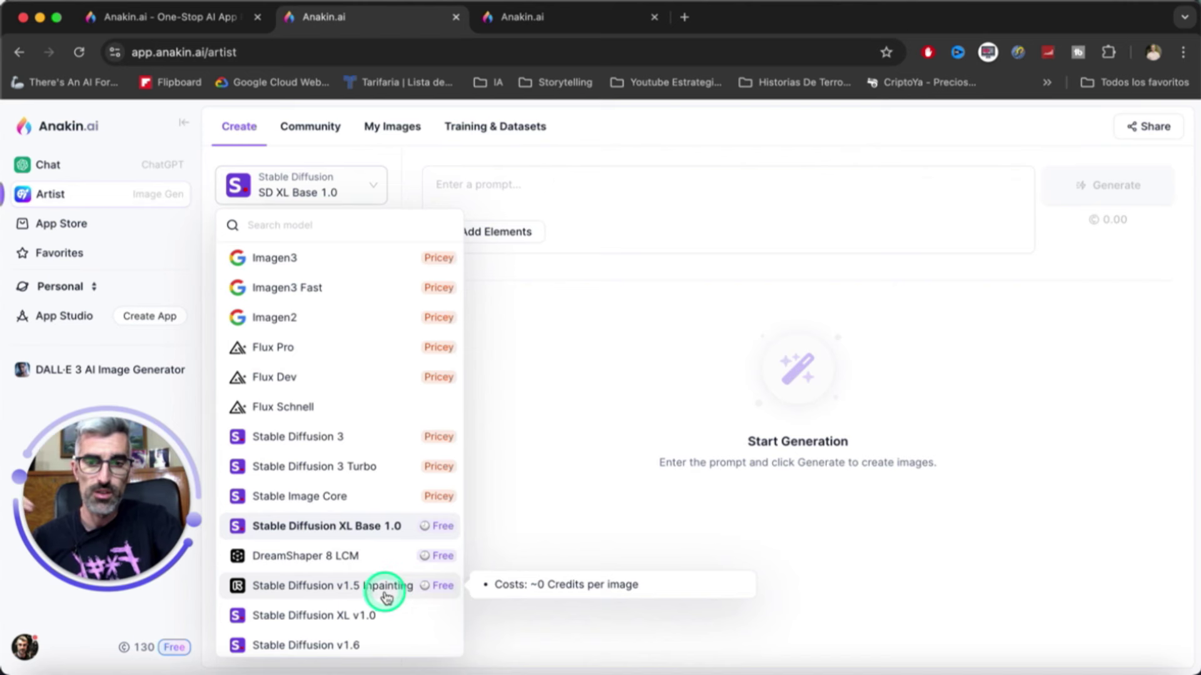
scroll(378, 585, down, 2)
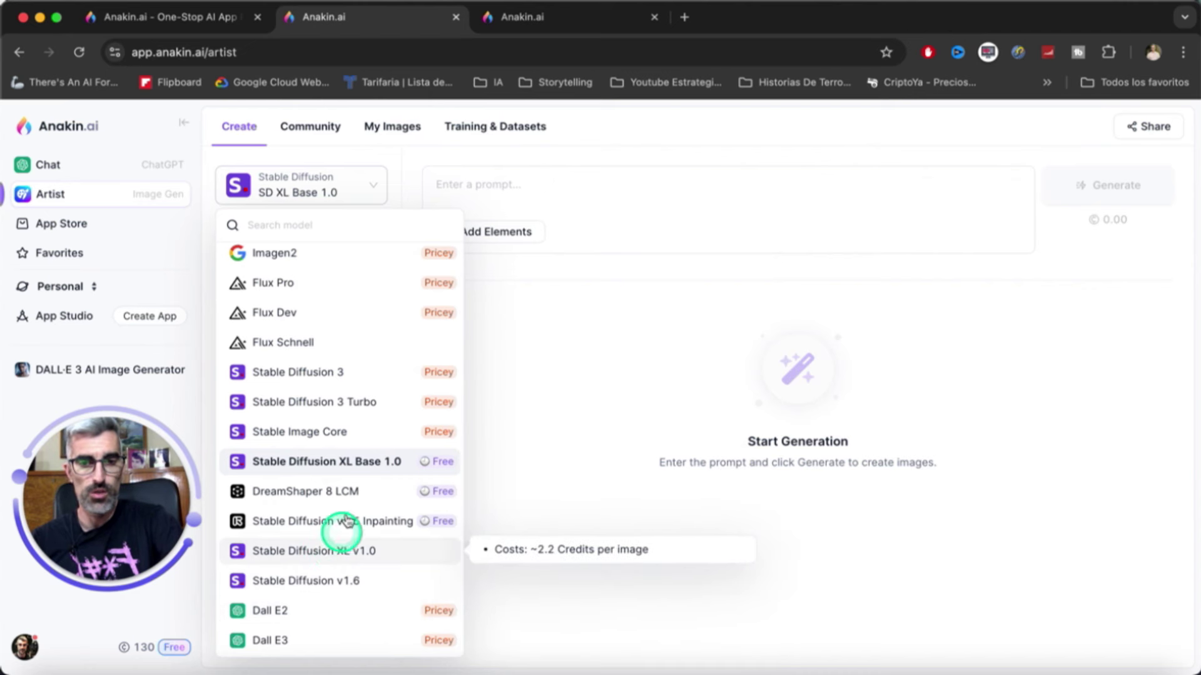
scroll(335, 531, up, 2)
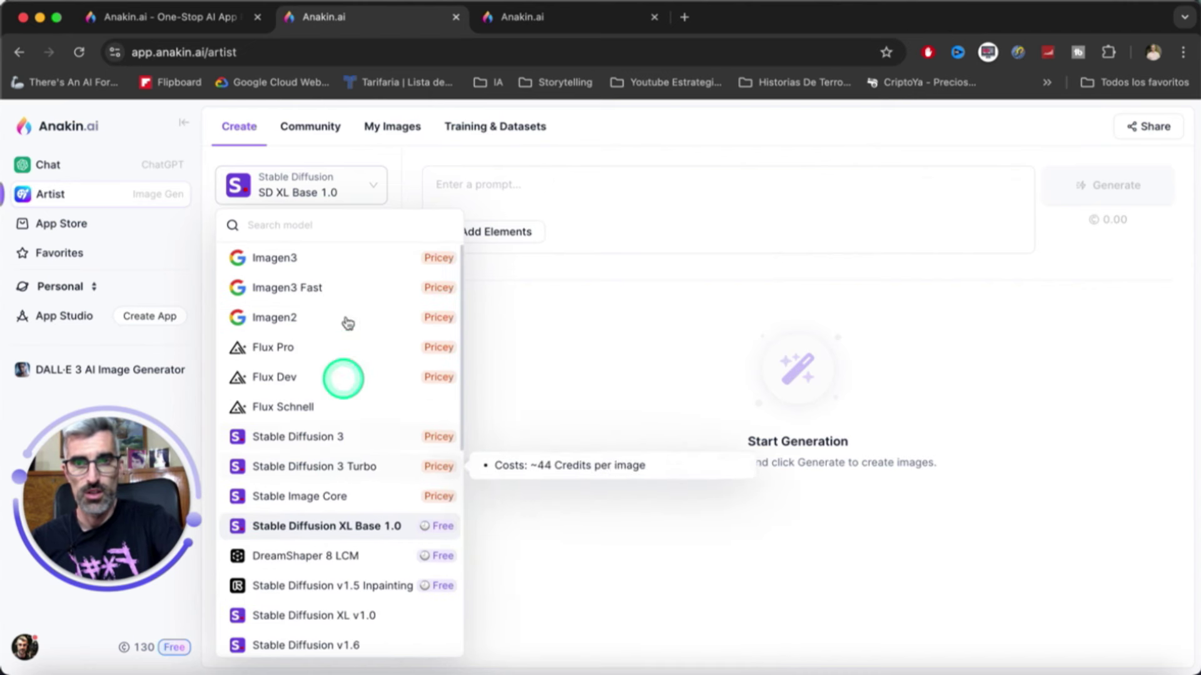
click(349, 526)
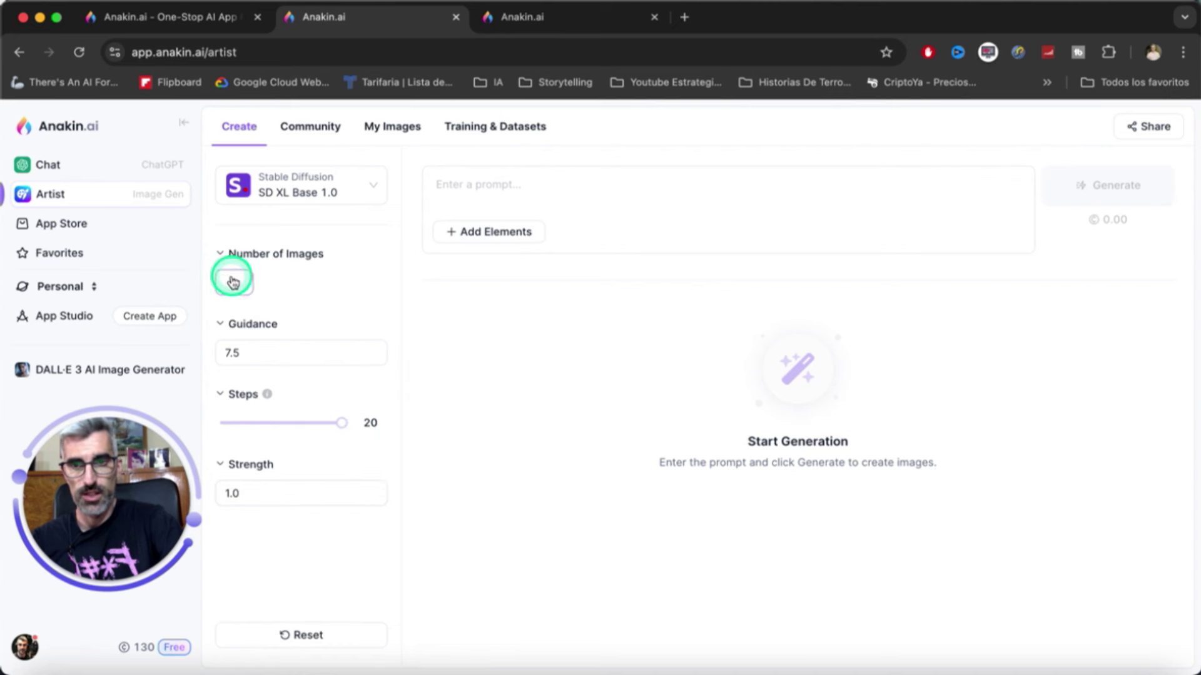
click(313, 353)
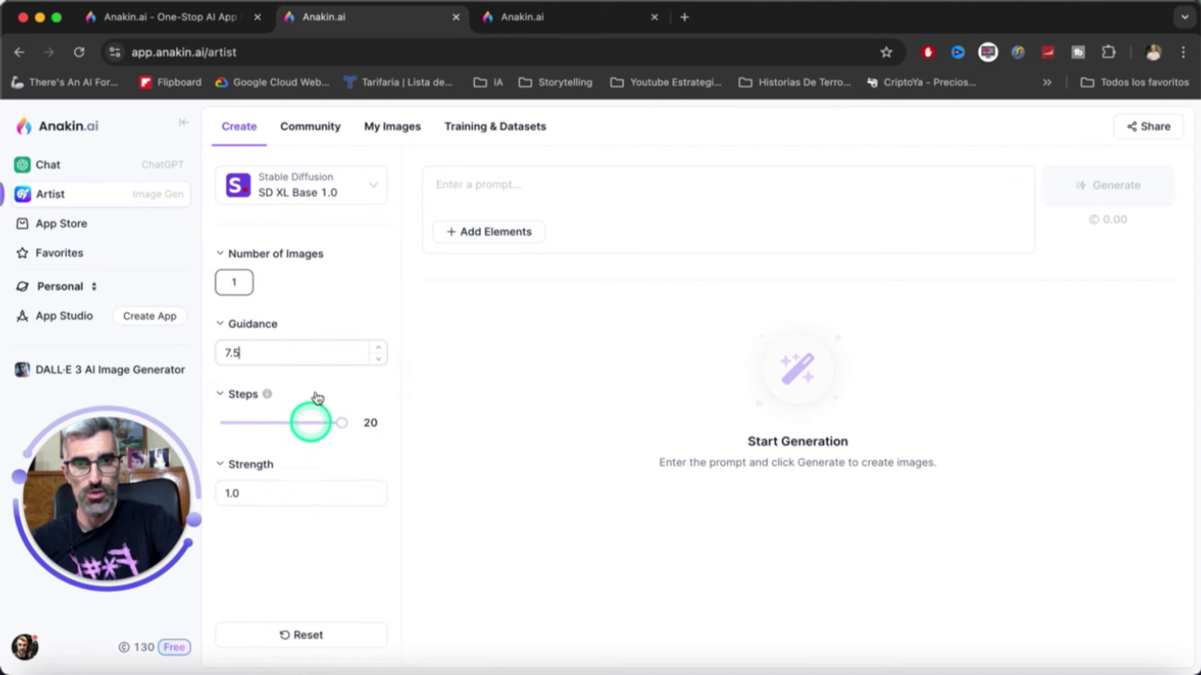
- Remove the word "warrior" from the DALL·E 3 image topic and copy the full edited prompt
click(105, 372)
drag(496, 345, 215, 235)
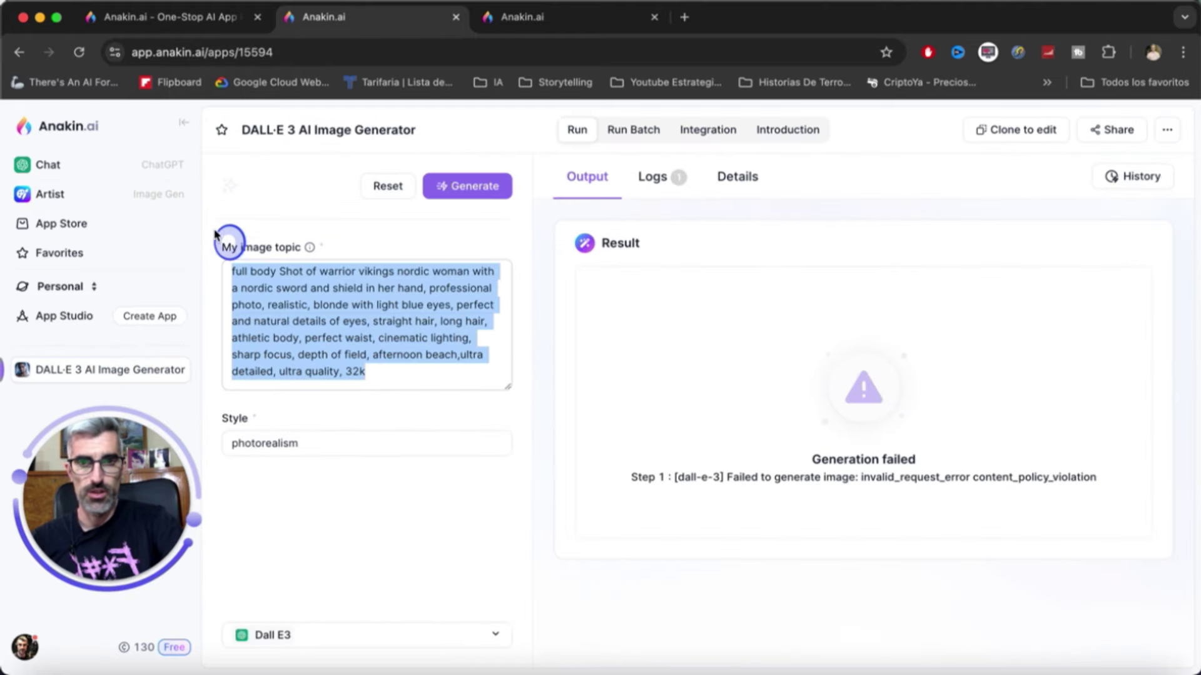
right_click(397, 323)
click(437, 356)
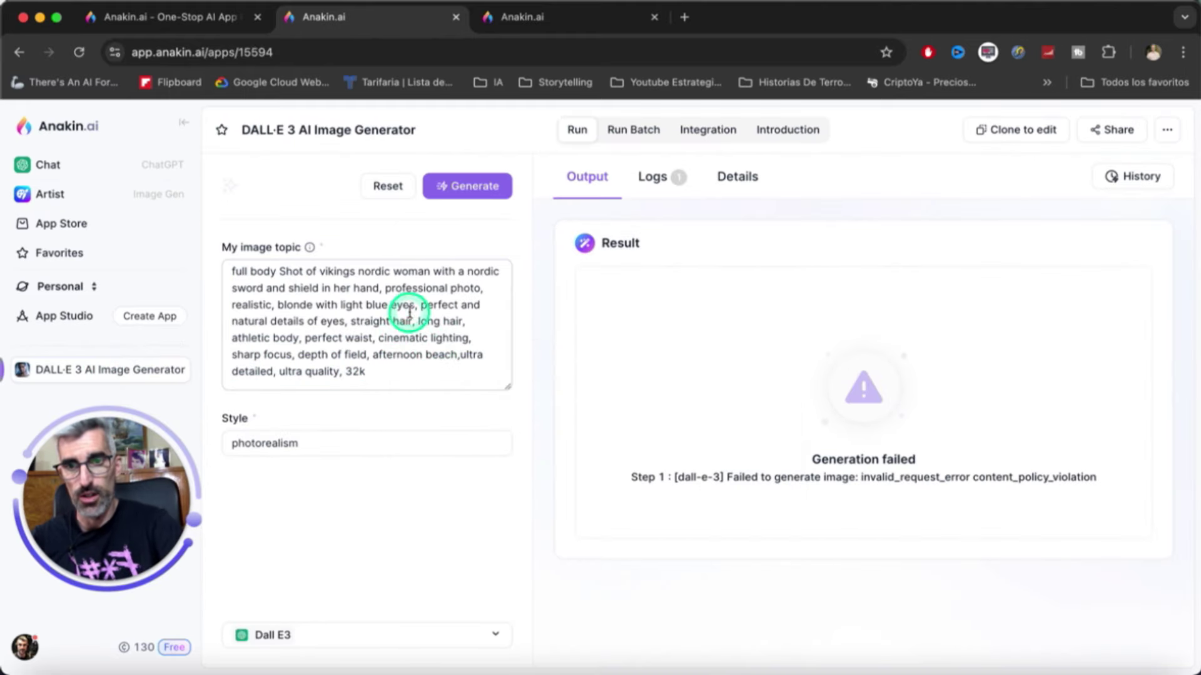
triple_click(409, 312)
right_click(341, 343)
click(381, 362)
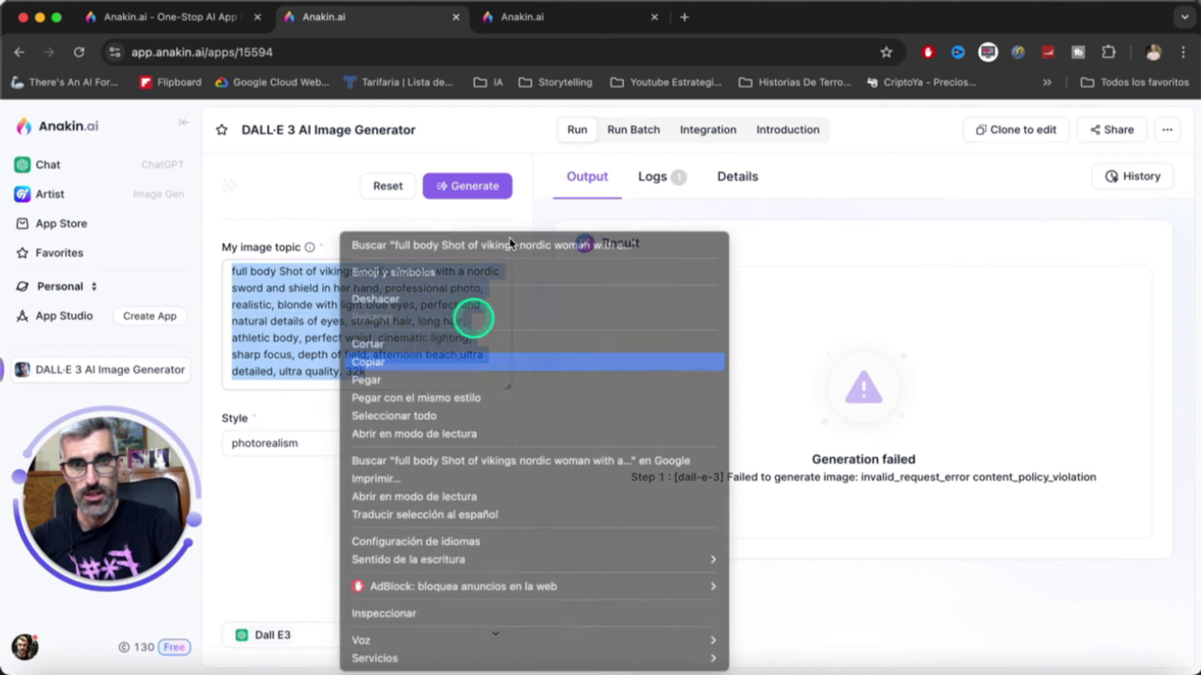
- Check the failed run's log, choose the photorealism style and regenerate the image with the edited topic
click(653, 177)
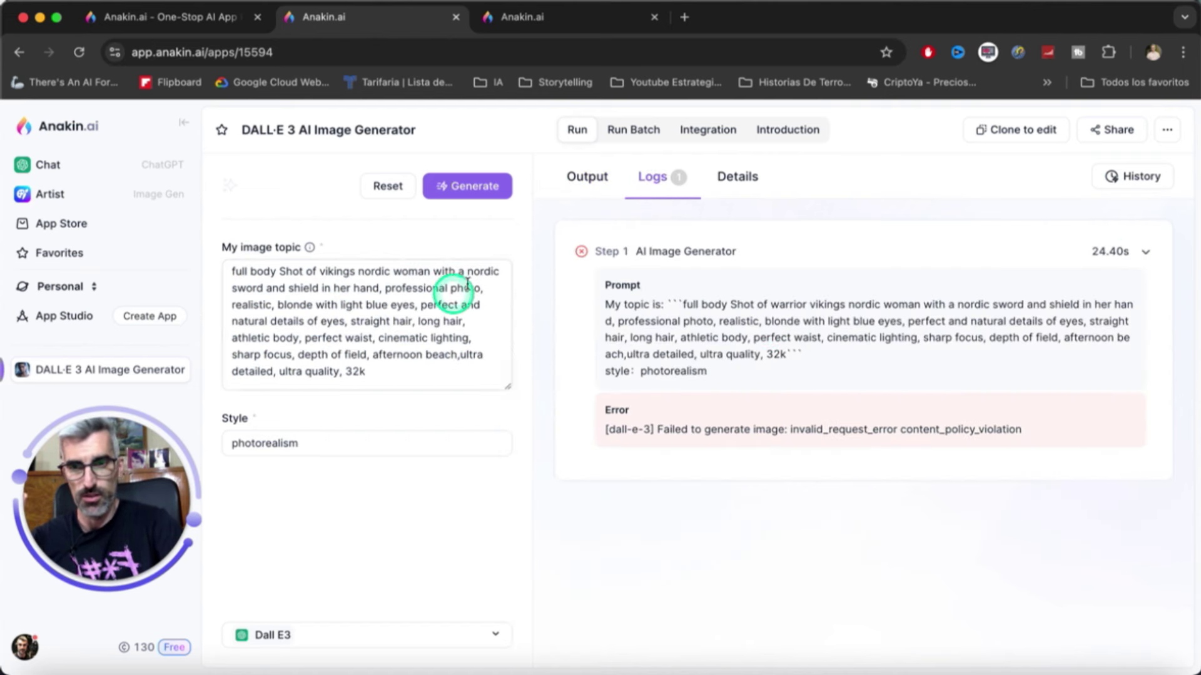
click(460, 445)
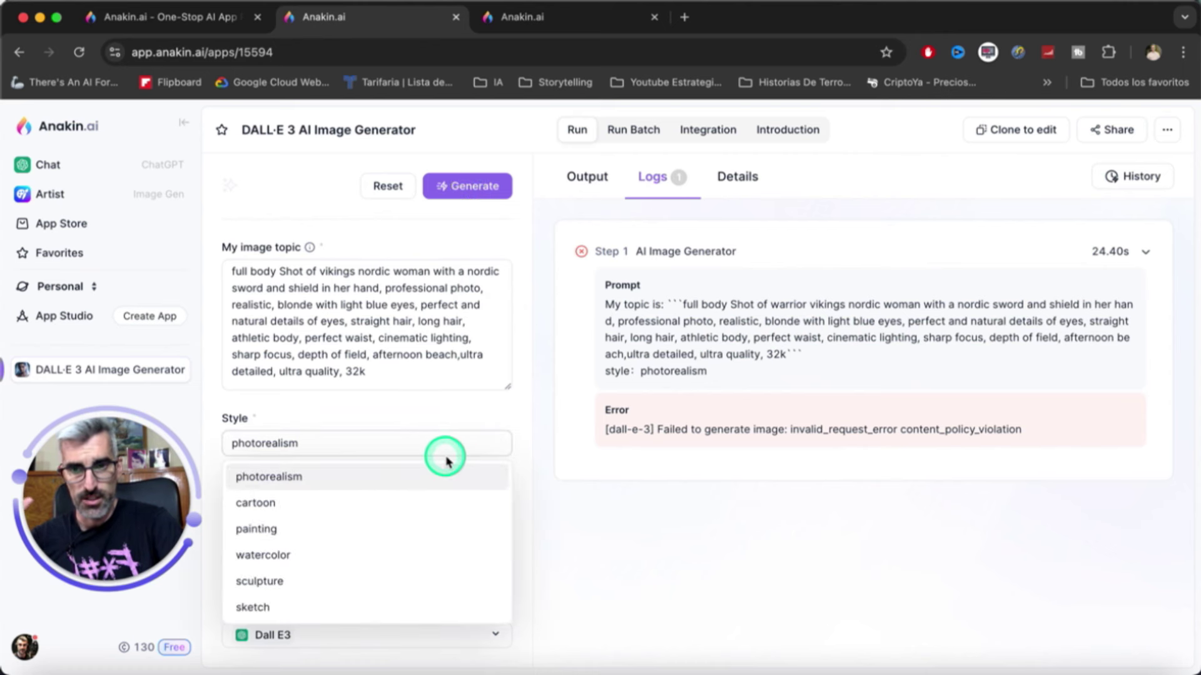
click(361, 478)
click(469, 186)
- Copy the Viking woman prompt from the DALL·E 3 topic and paste it as the prompt in Artist
drag(437, 370, 232, 270)
right_click(279, 303)
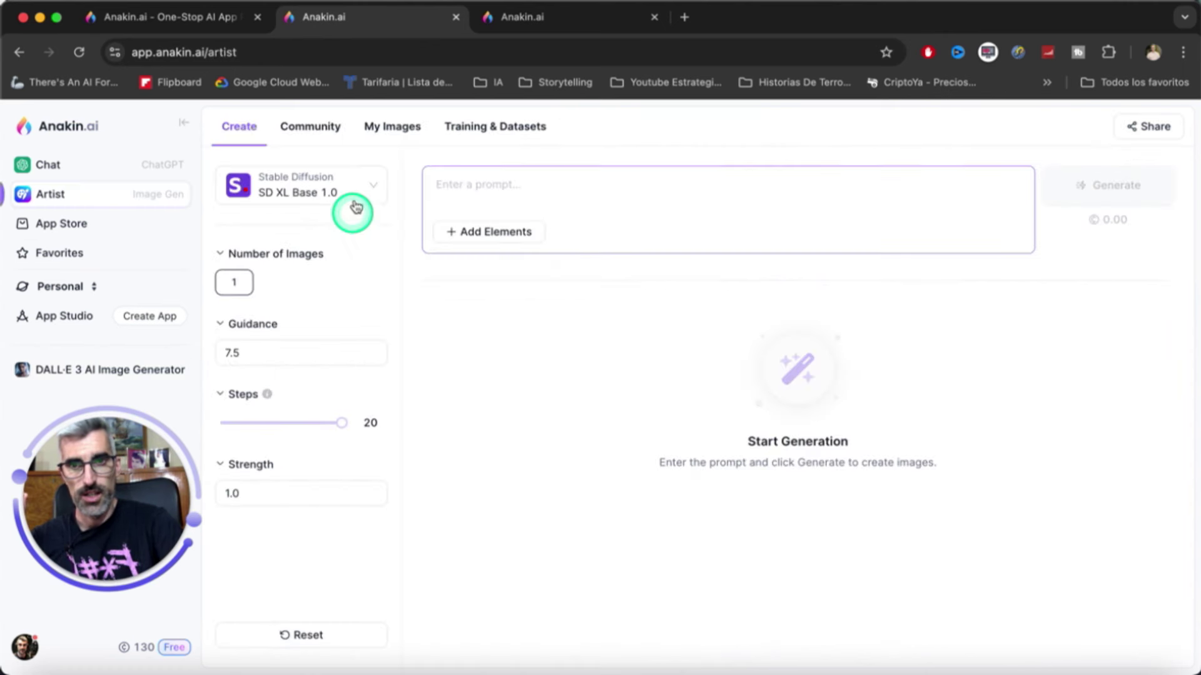
right_click(544, 190)
click(576, 306)
- Browse the theme elements for the Artist prompt, including Retro/Modern, Sci-fi and Atmosphere, and add the Hyperrealistic and Photorealistic elements
click(531, 250)
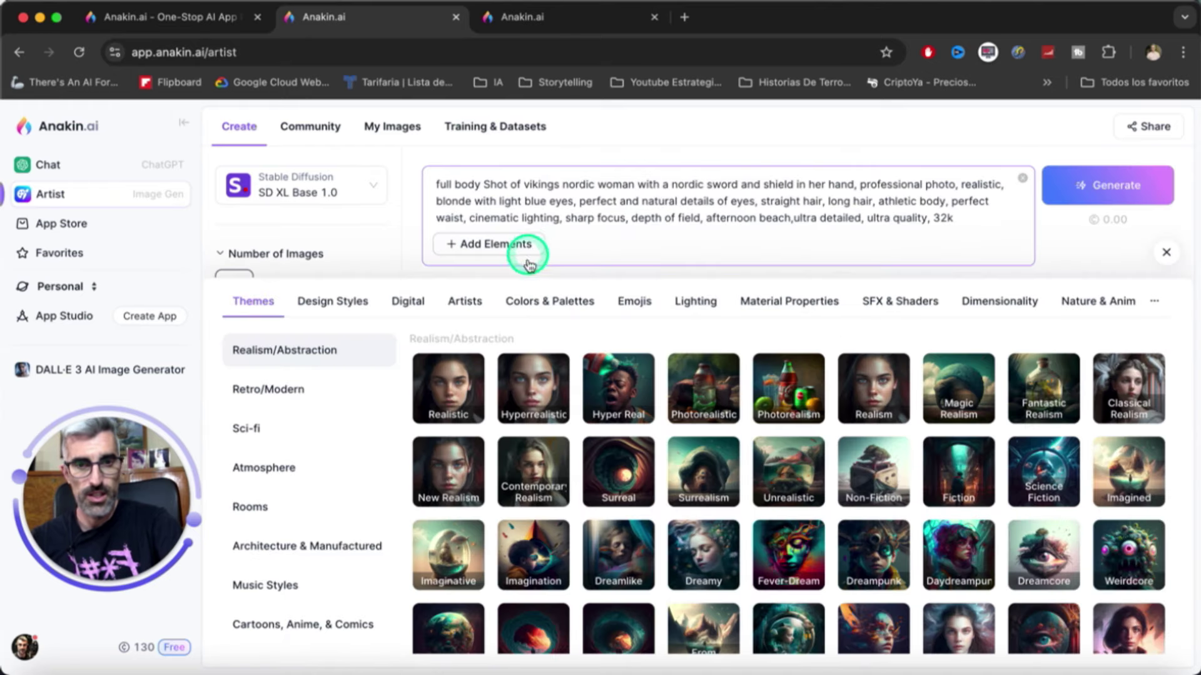
click(534, 421)
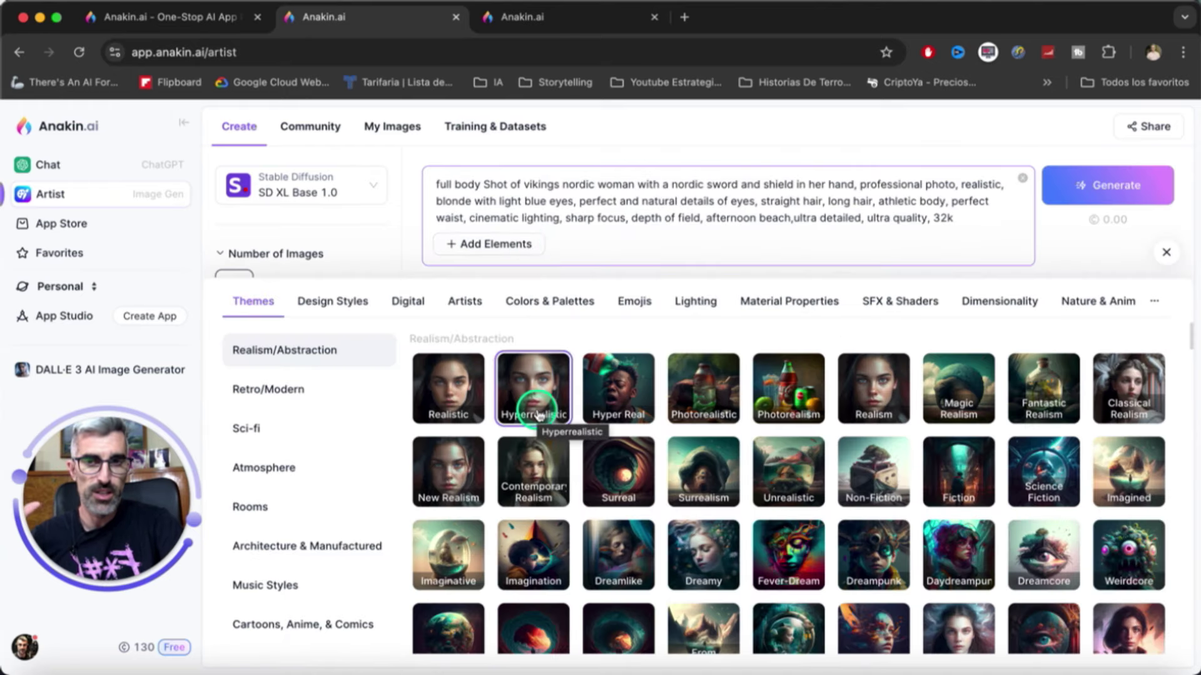
scroll(674, 471, down, 5)
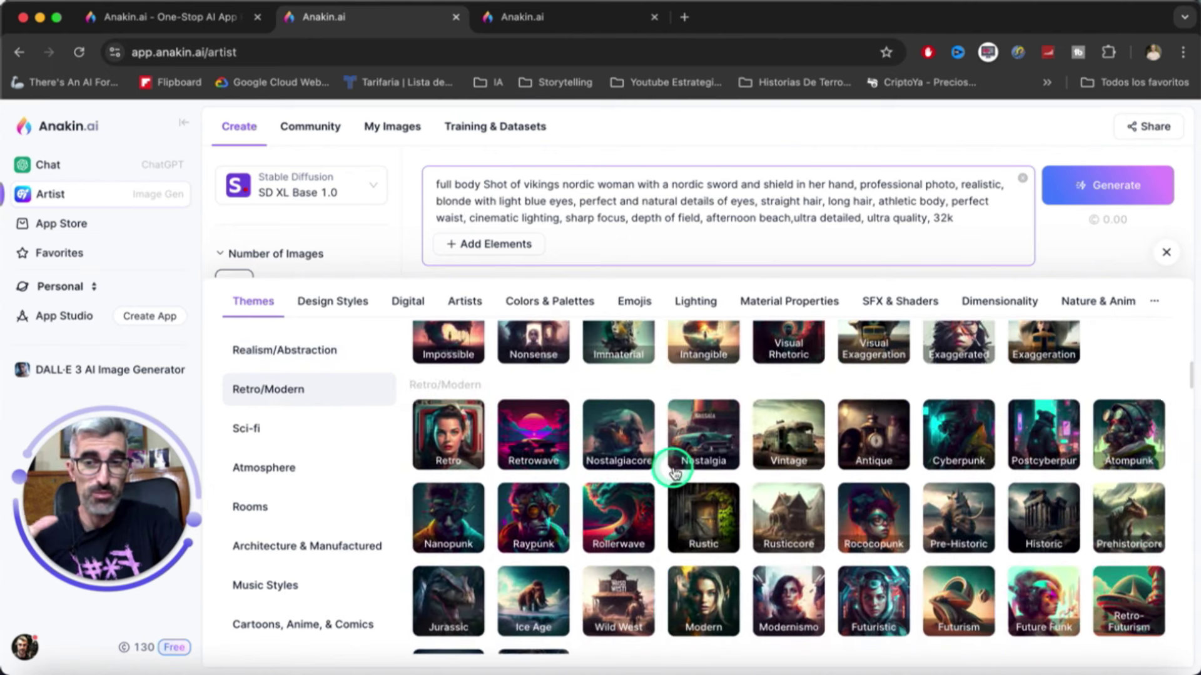
click(253, 430)
click(266, 466)
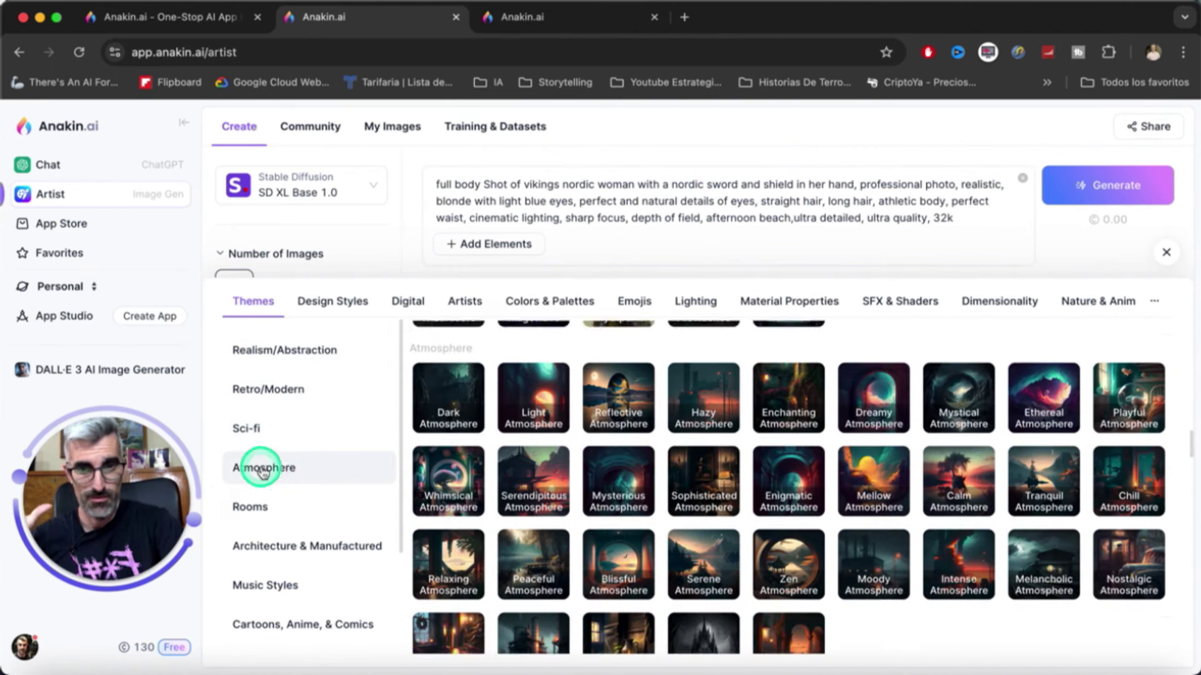
scroll(285, 550, down, 2)
scroll(326, 438, up, 3)
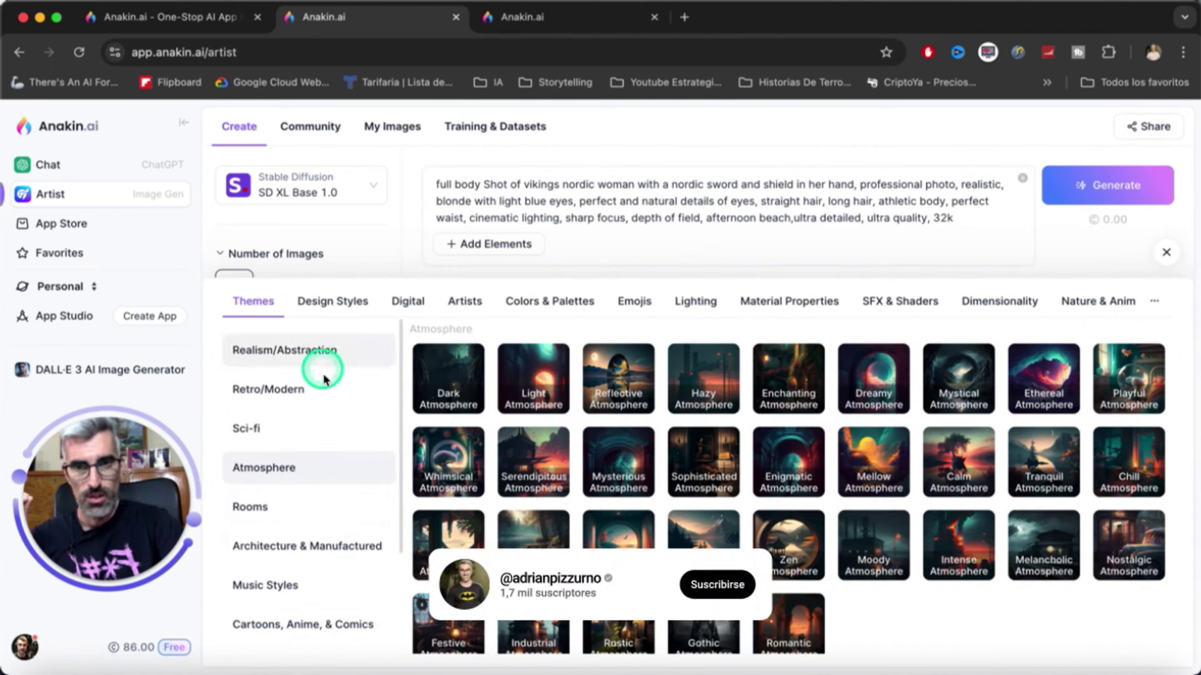
scroll(613, 450, up, 5)
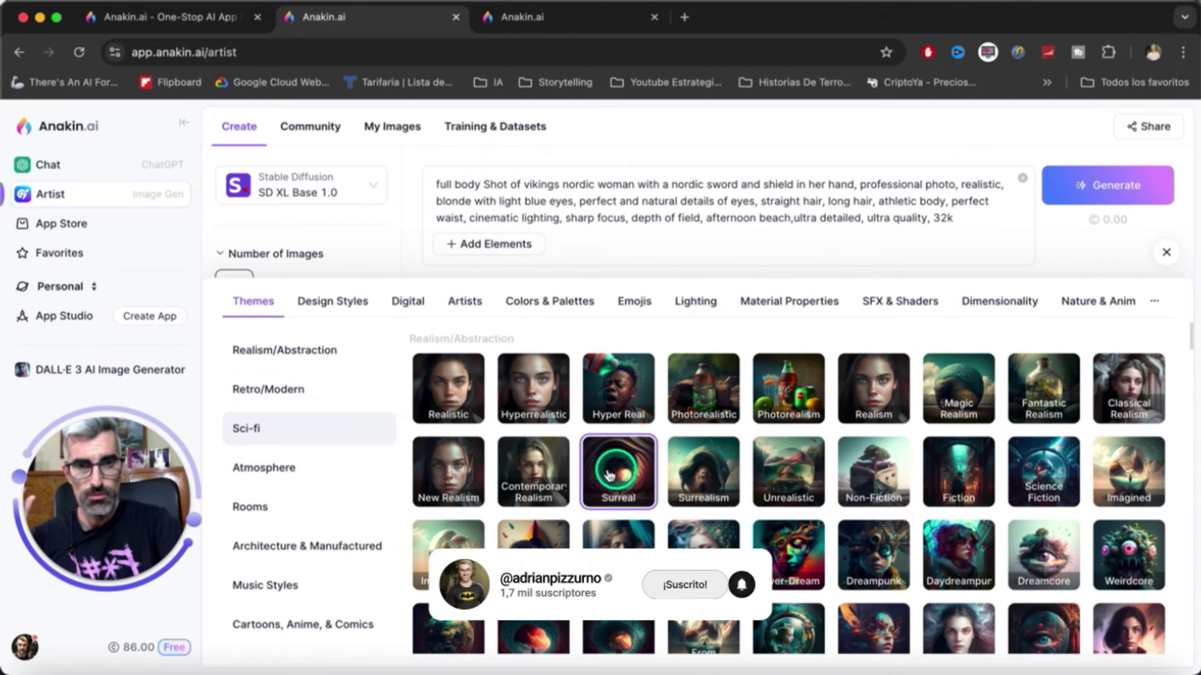
click(534, 387)
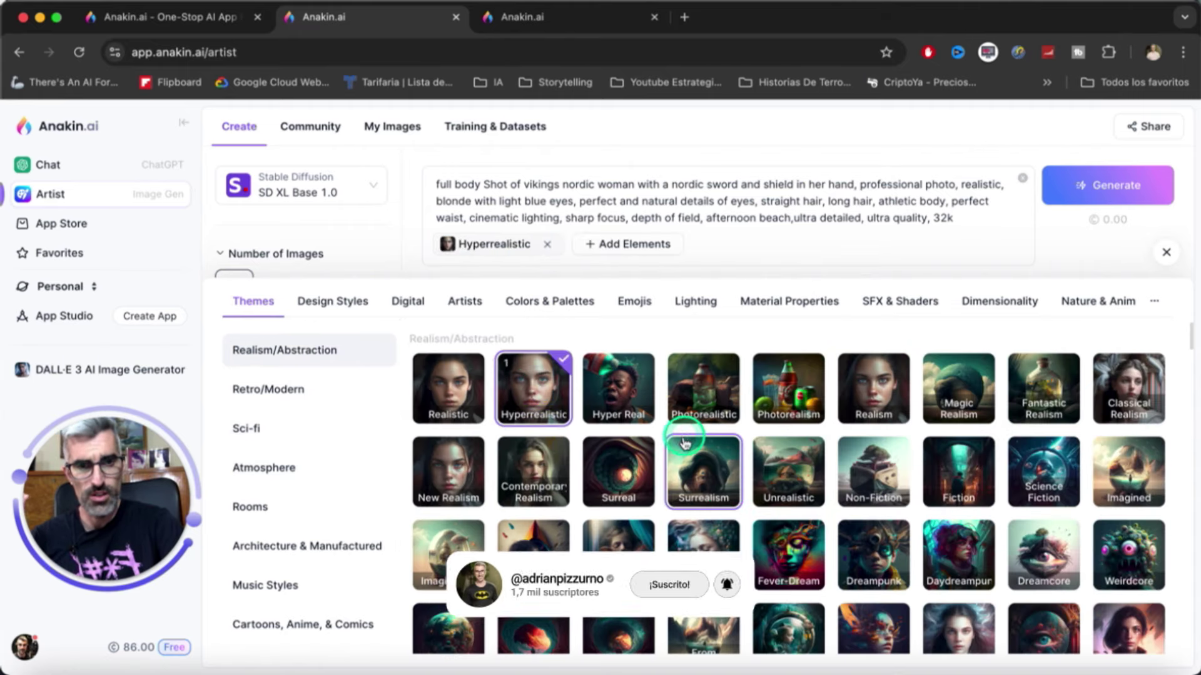
click(704, 387)
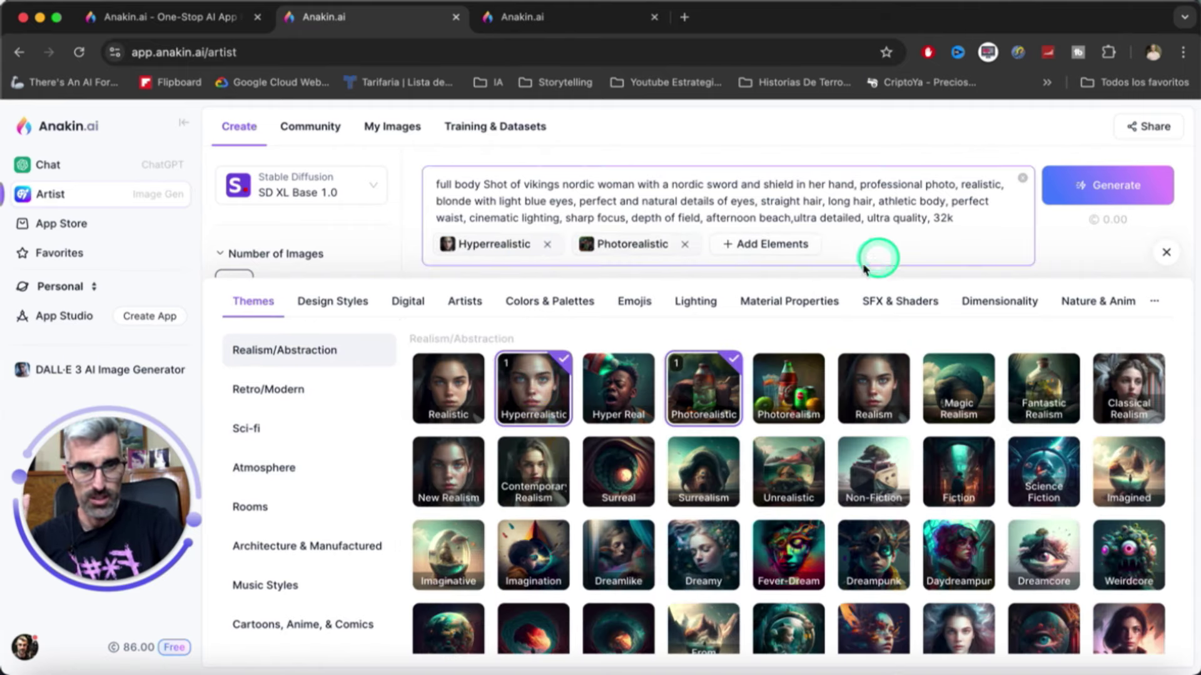
- Close the element picker and generate one Viking woman image in Artist with SD XL Base 1.0
click(1165, 252)
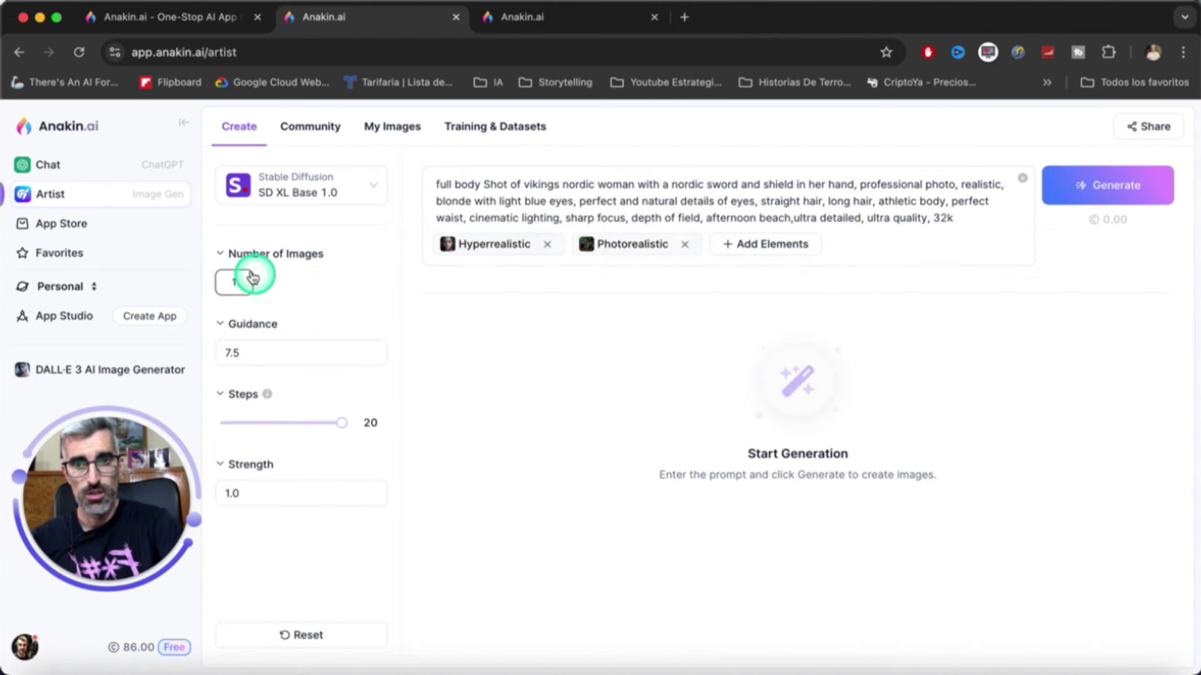
click(1126, 187)
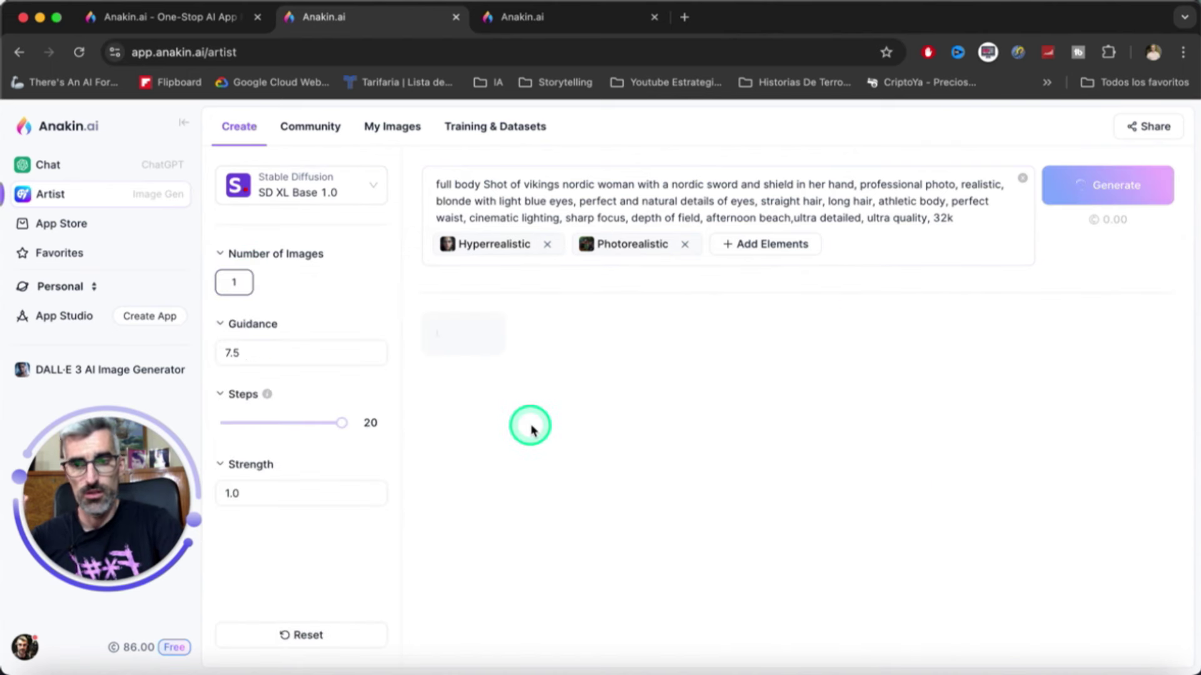
- Return to the DALL·E 3 AI Image Generator and examine the Viking woman image in its output
click(72, 371)
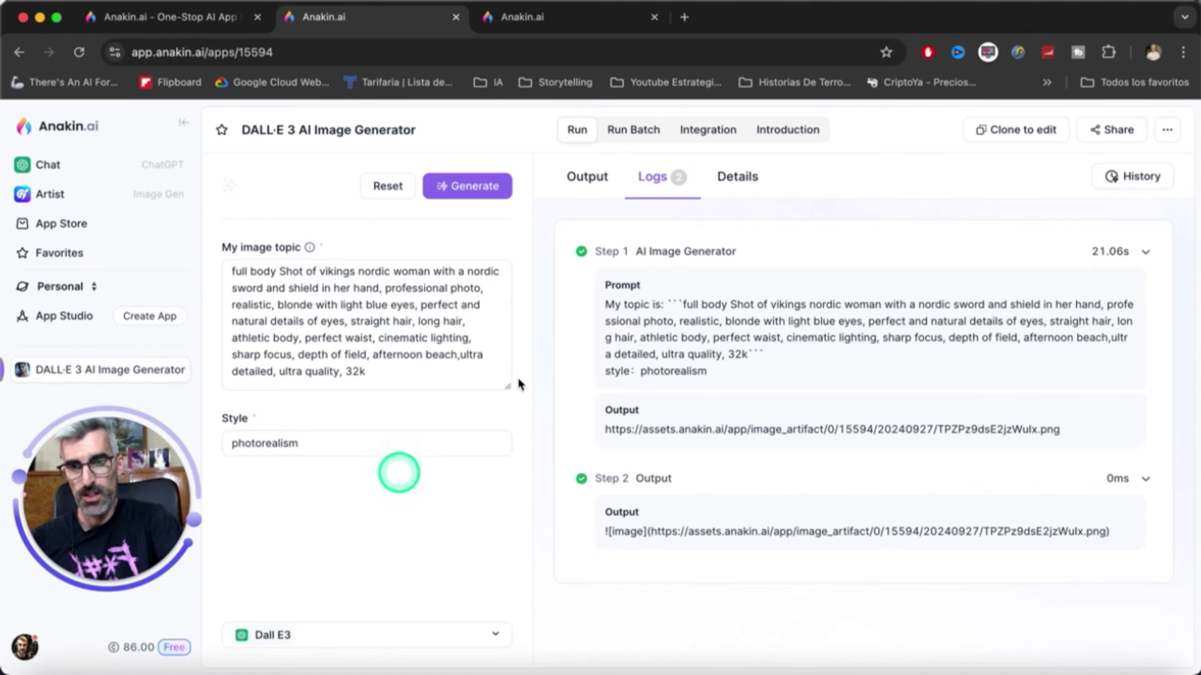
click(589, 186)
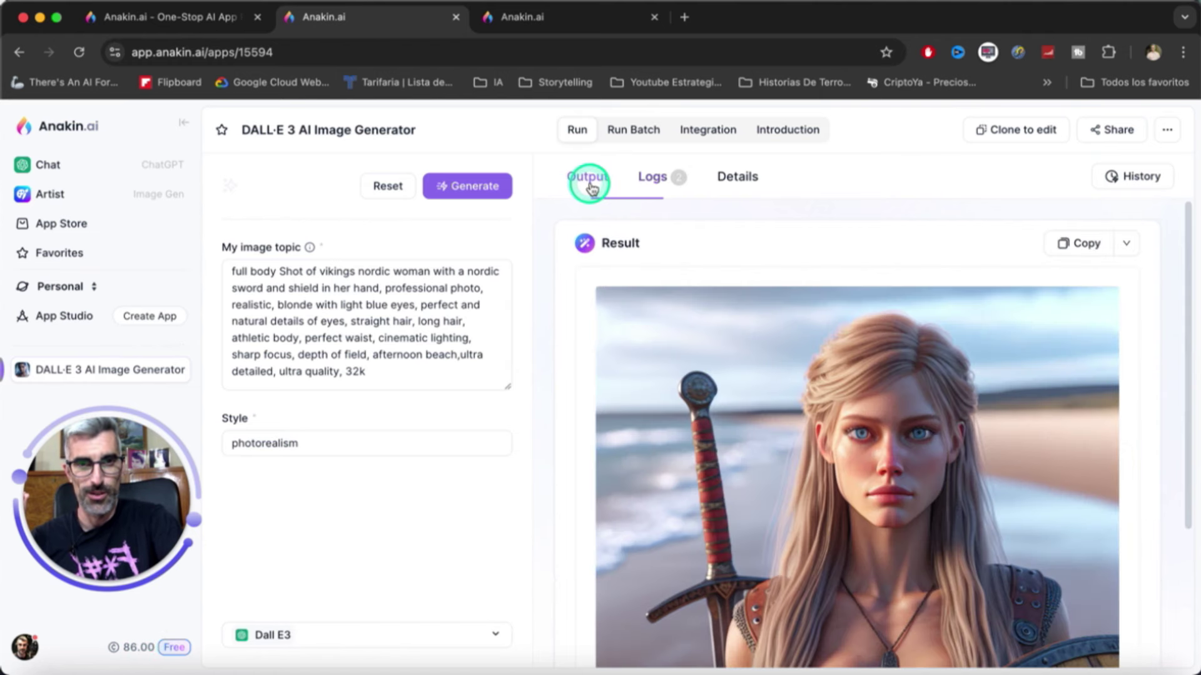
scroll(943, 462, down, 1)
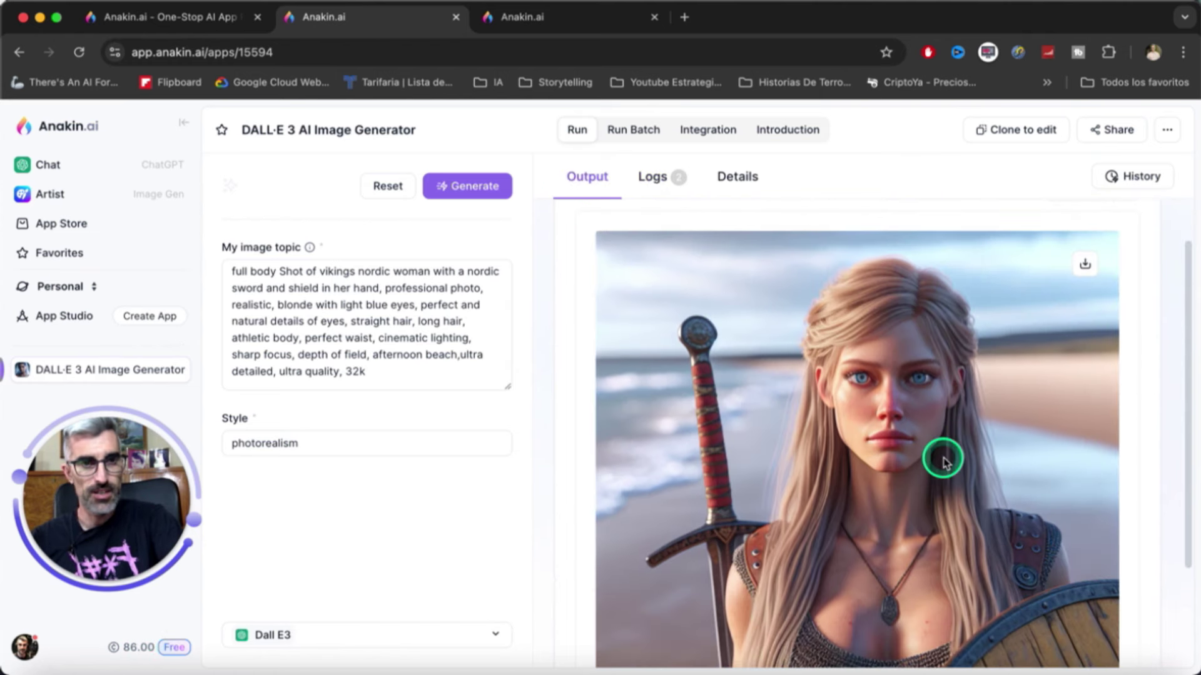
scroll(942, 462, down, 2)
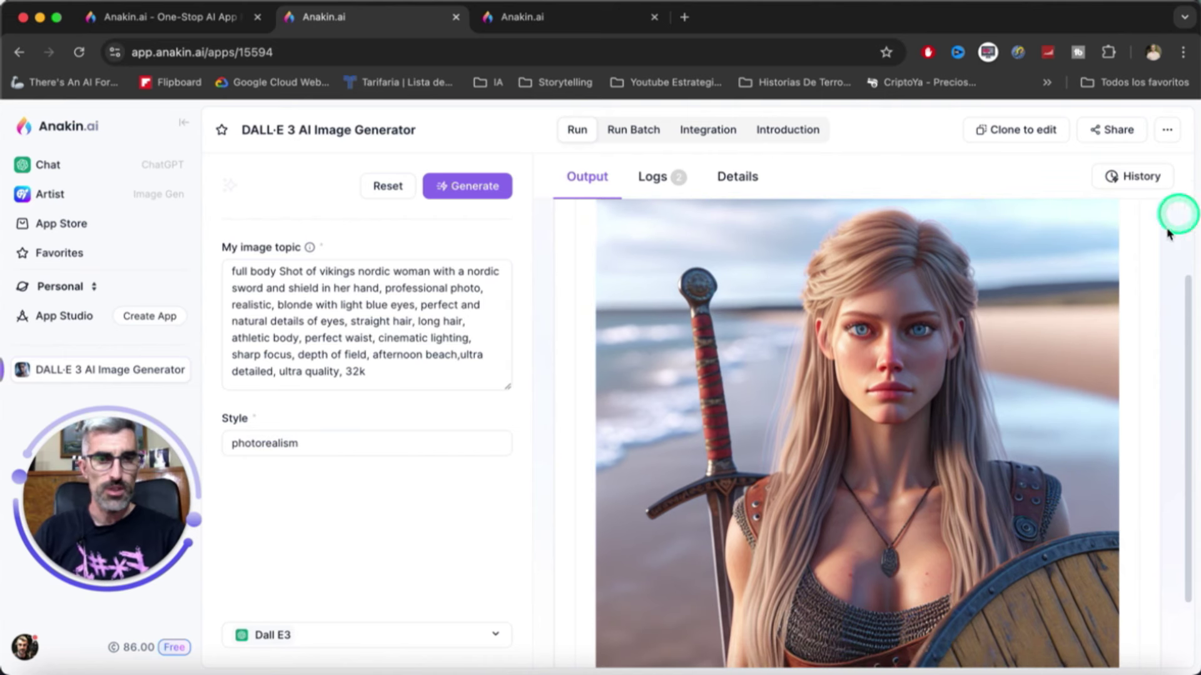
scroll(1007, 322, down, 2)
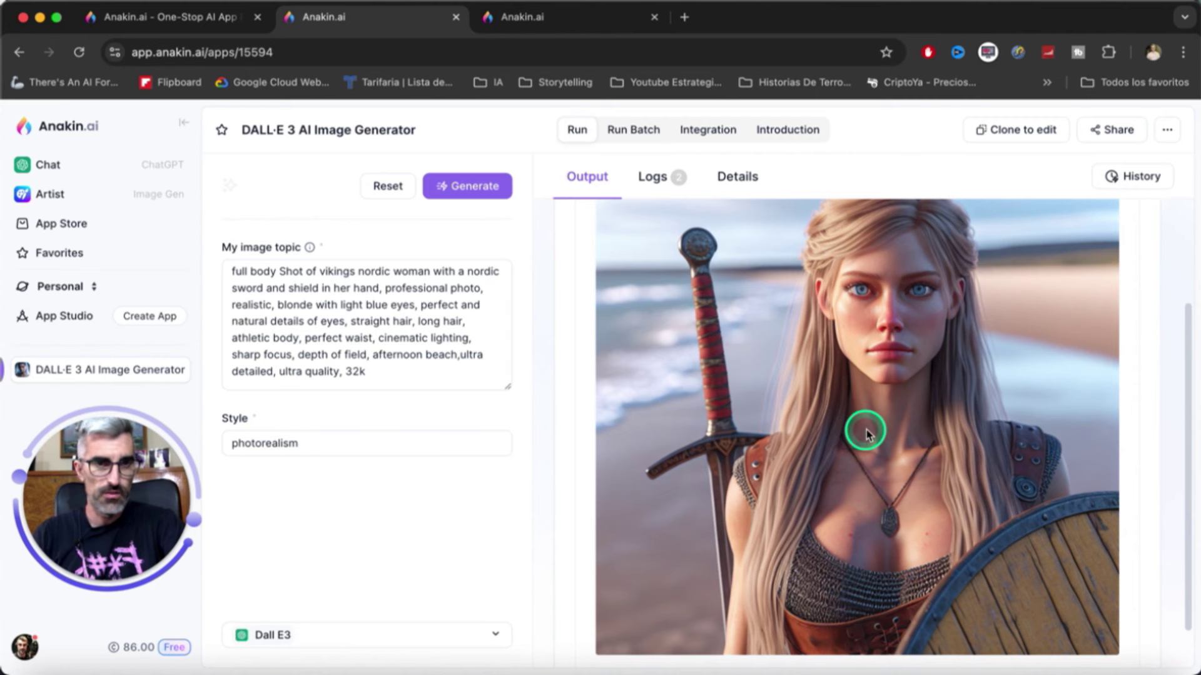
scroll(866, 432, up, 1)
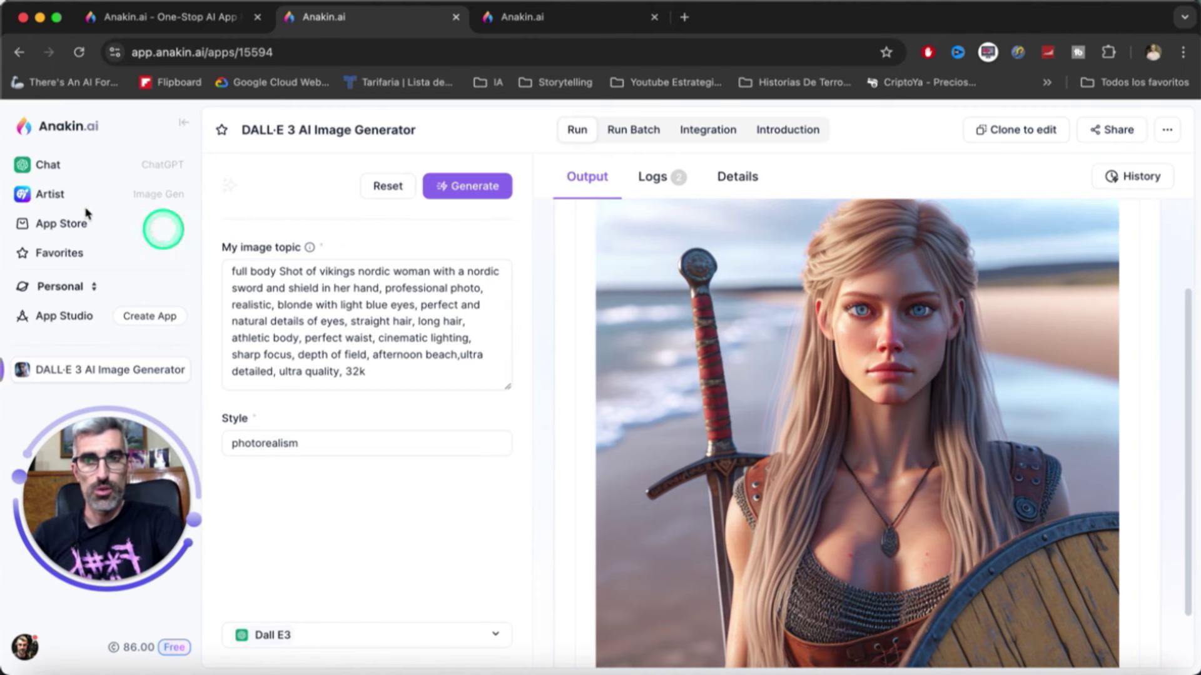
- Go back to Artist, view the Stable Diffusion XL Viking woman image enlarged and close the preview
click(46, 202)
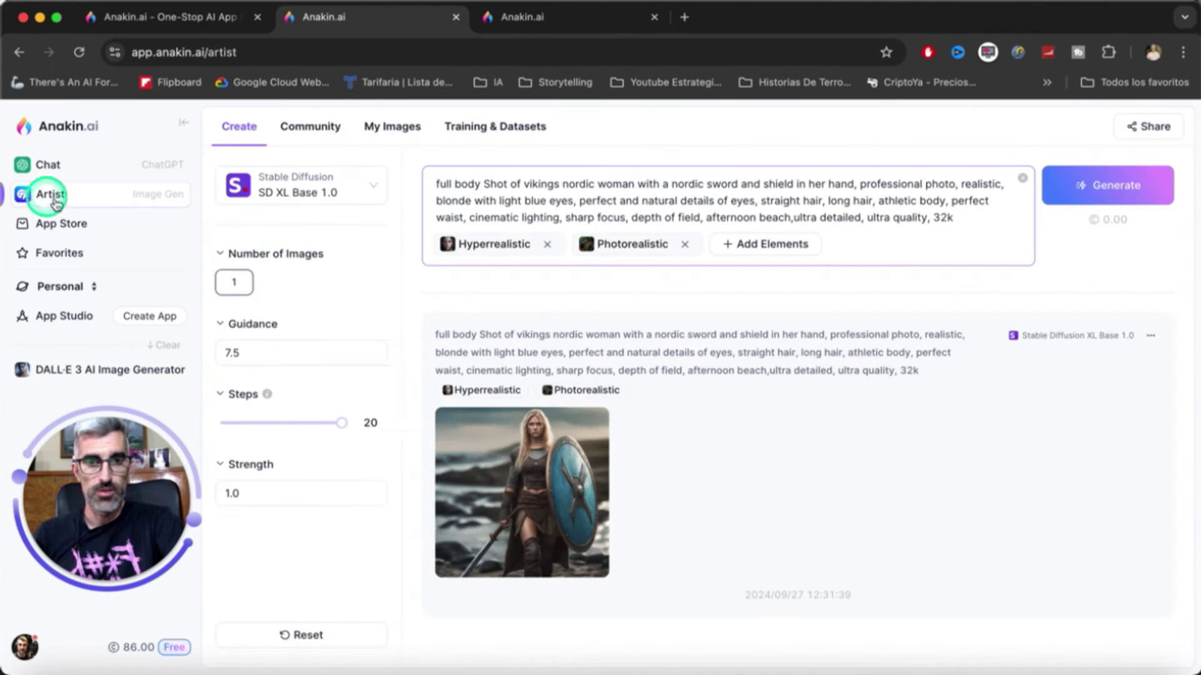
click(585, 431)
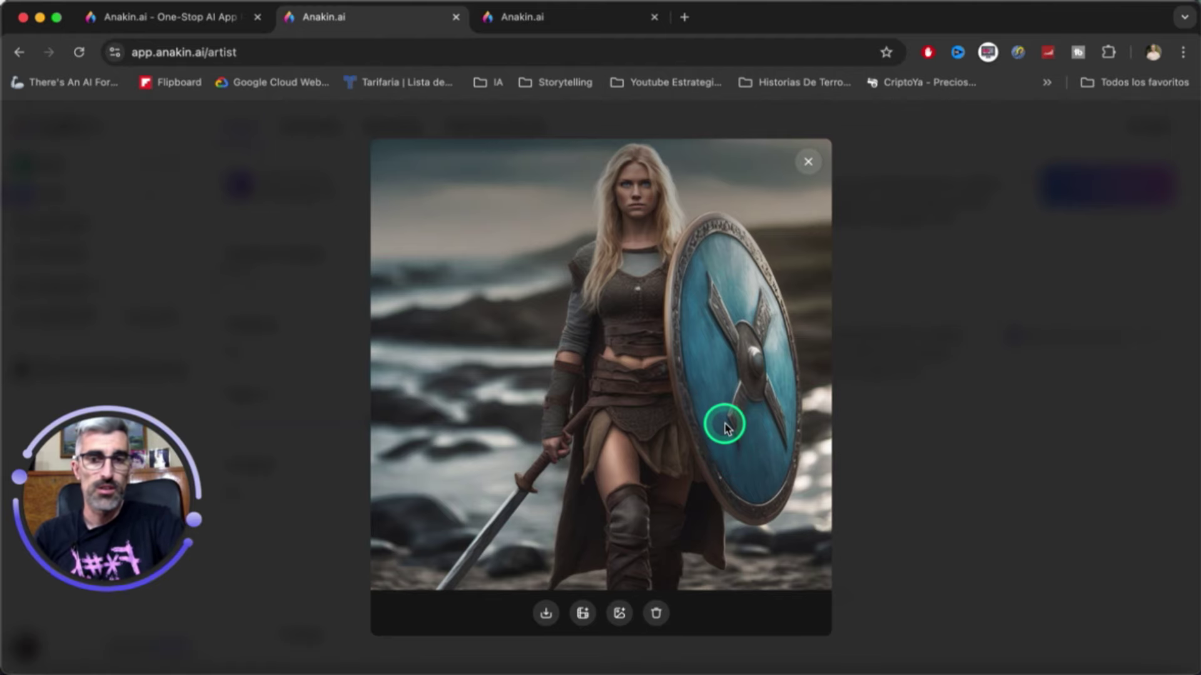
click(807, 168)
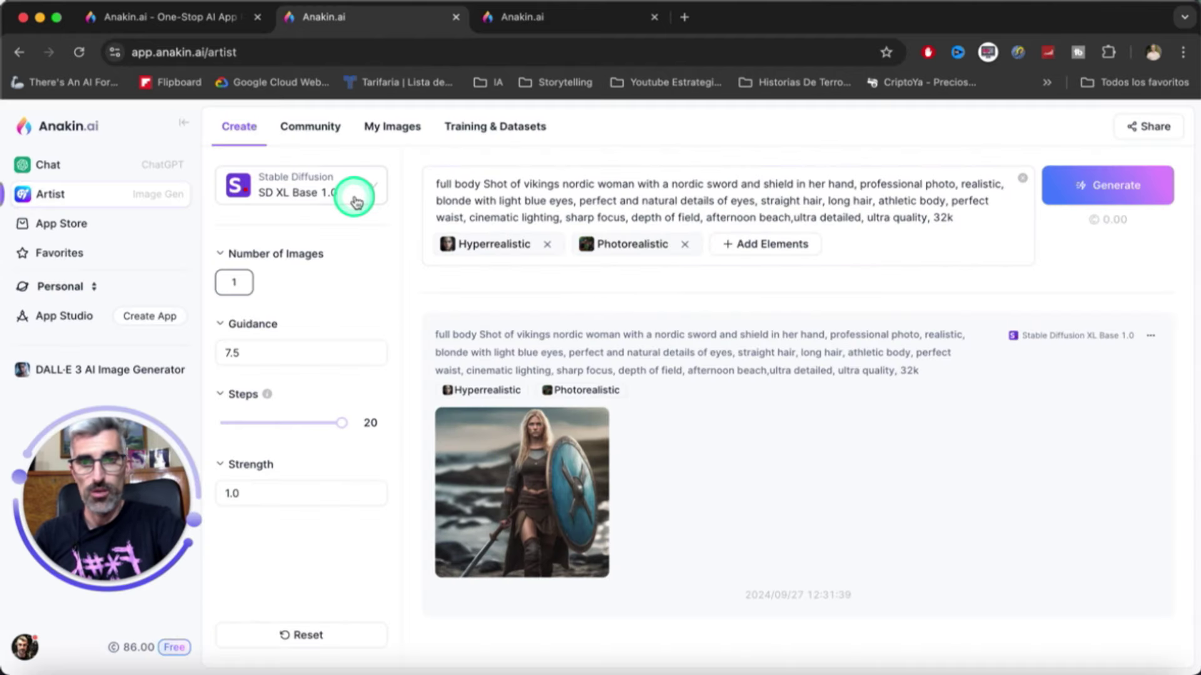
- Copy the Artist prompt, switch the model to DreamShaper 8 LCM and generate the Viking woman image again
triple_click(472, 194)
right_click(472, 194)
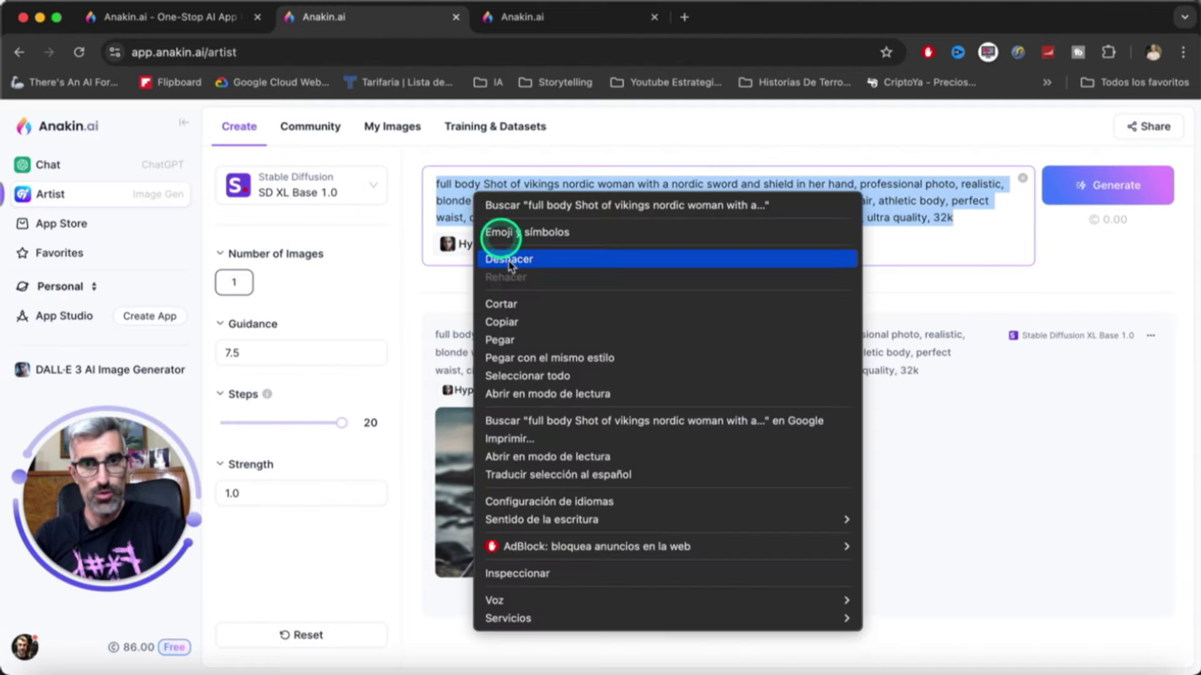
click(509, 319)
click(333, 198)
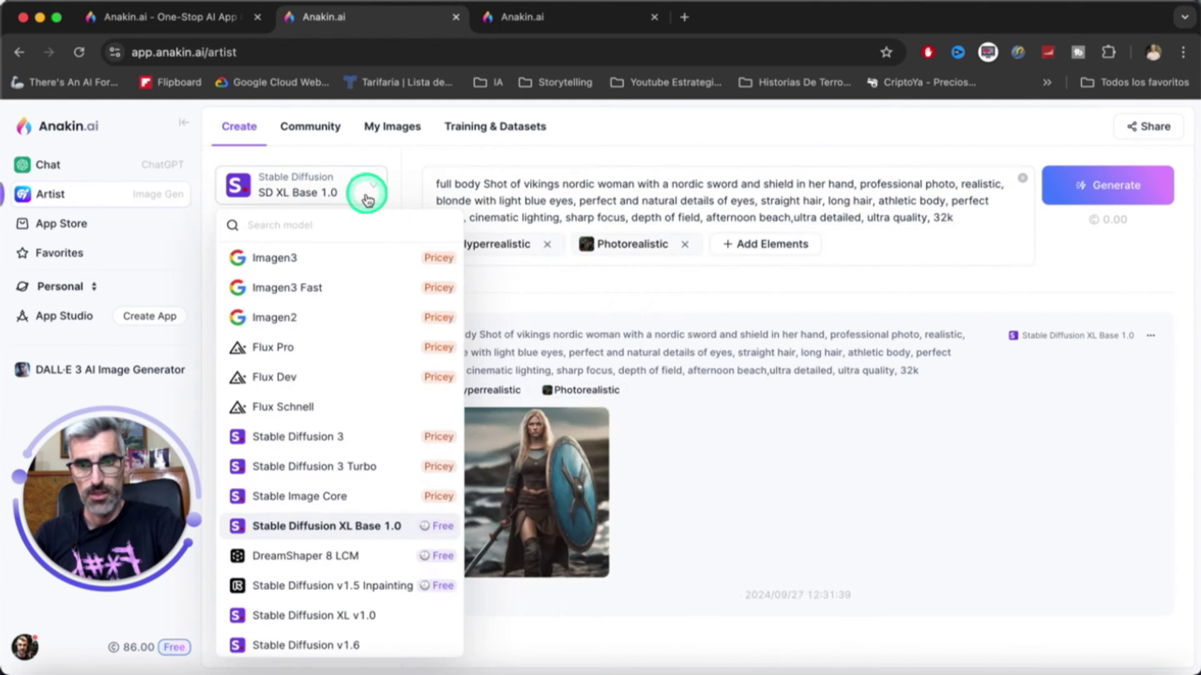
click(338, 554)
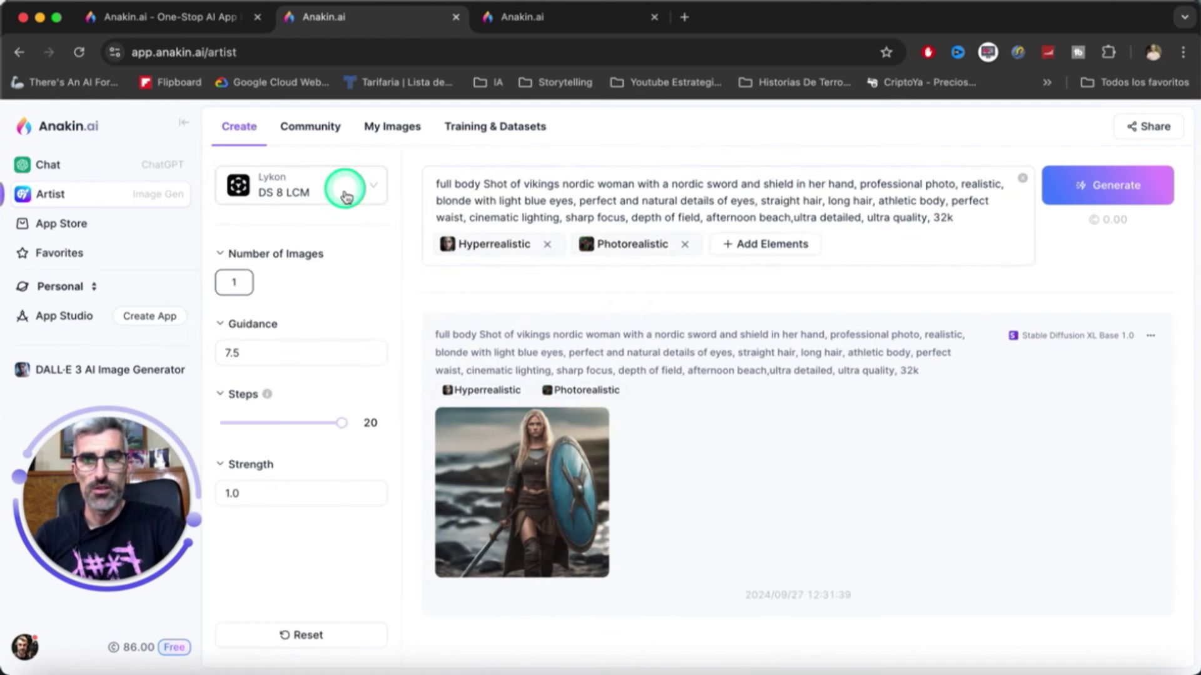
click(1116, 199)
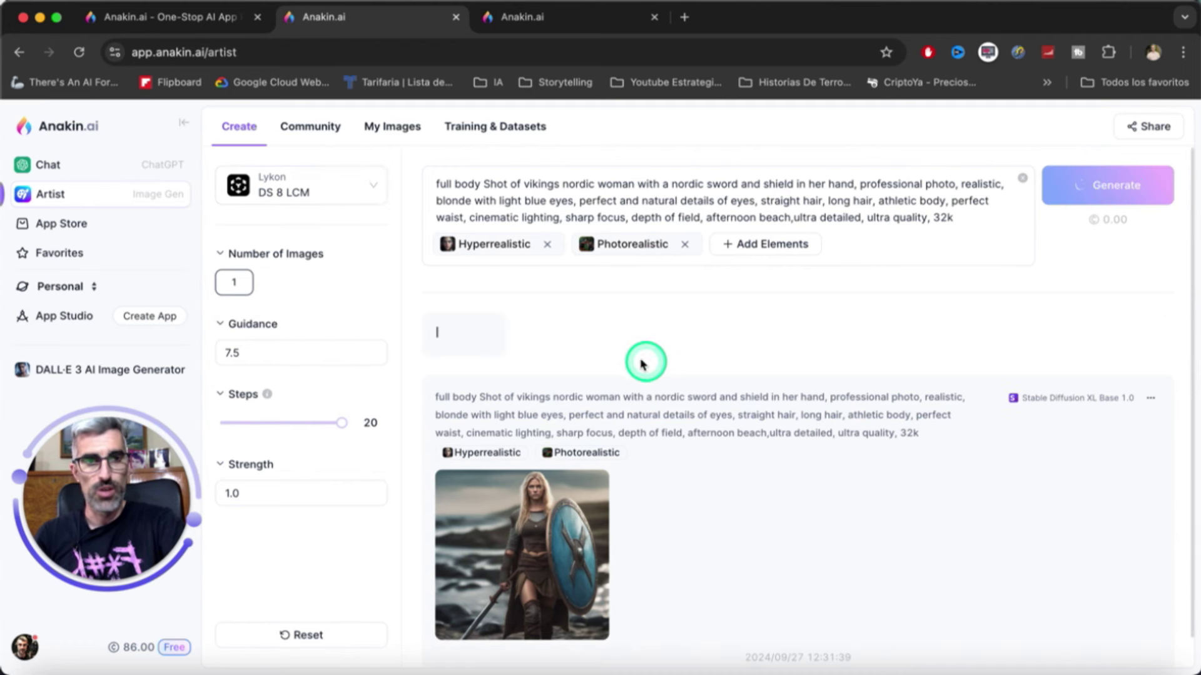
- Review the Artist model list for free and pricey models, then close it without choosing another one
click(330, 199)
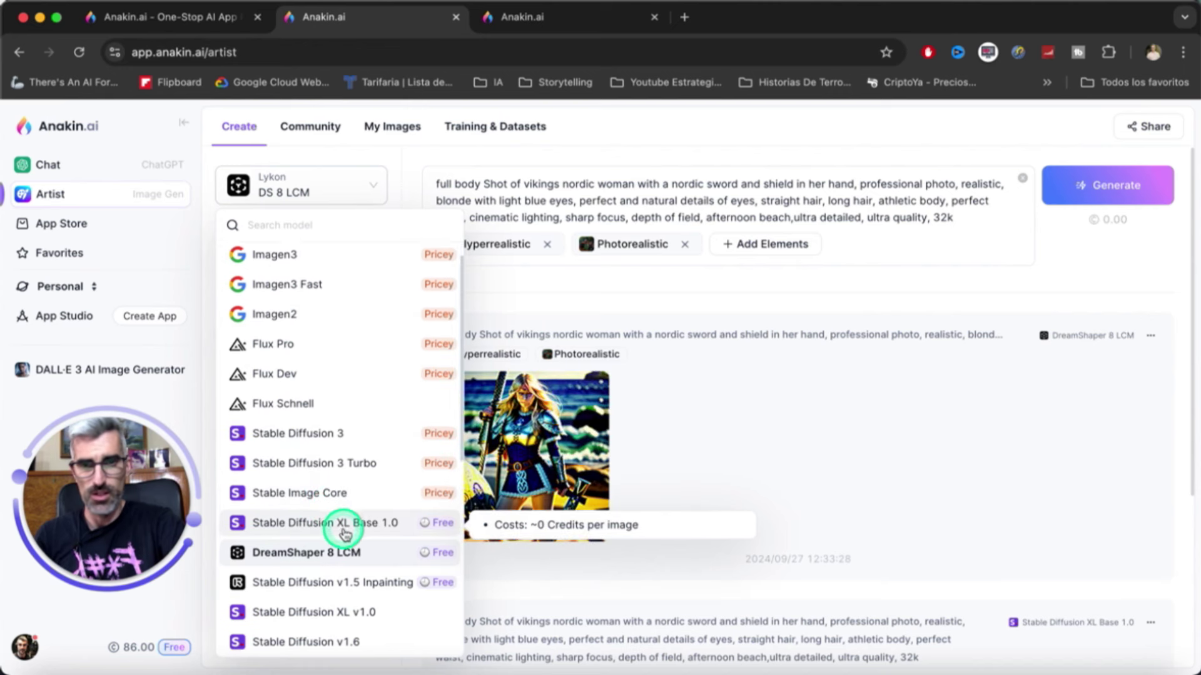
scroll(344, 530, down, 2)
scroll(347, 529, up, 2)
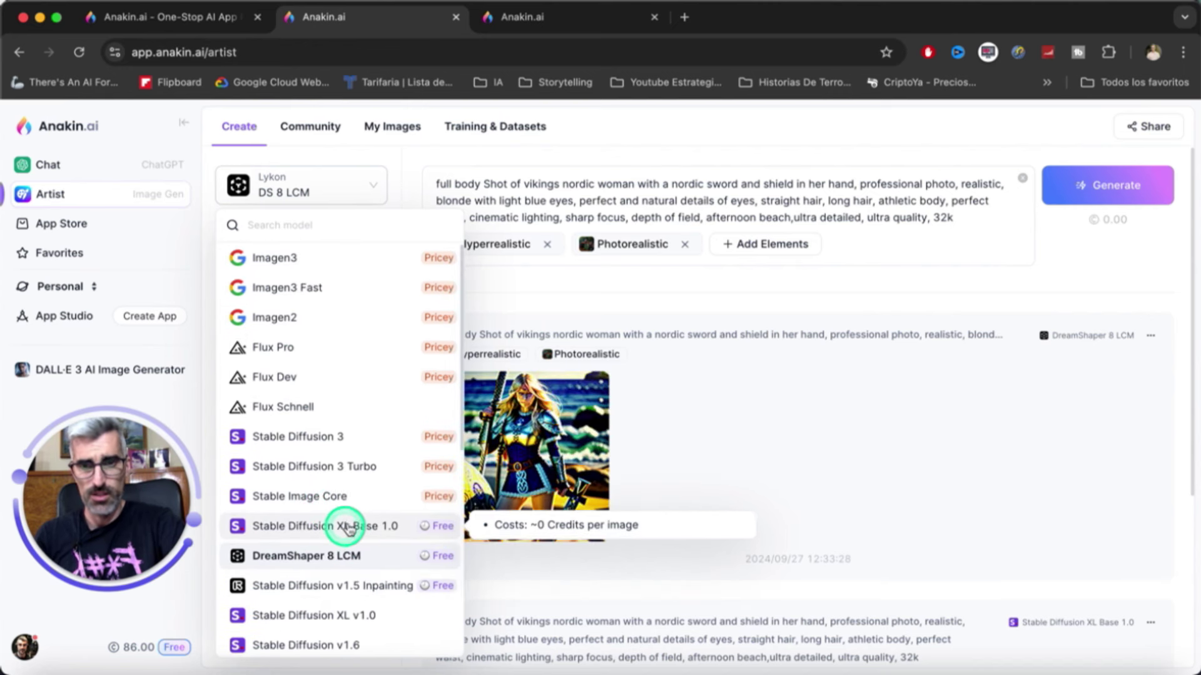
click(372, 189)
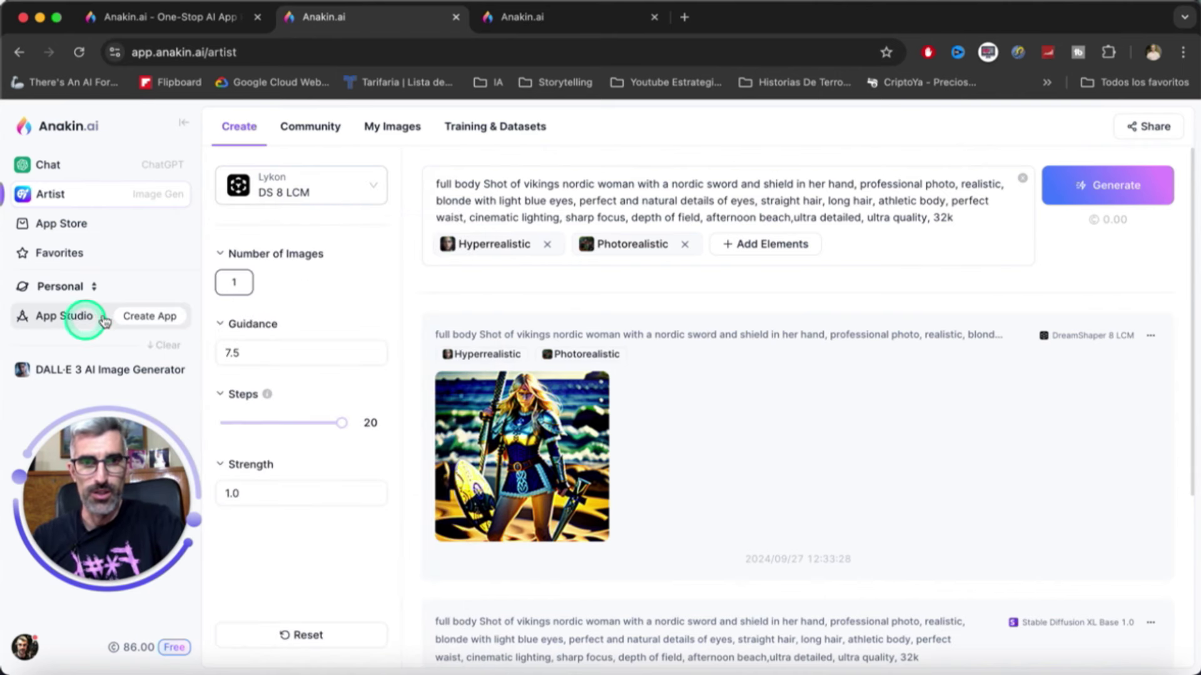
- Browse the Copywriting apps in the App Store and open the Youtube Video Description app
click(83, 226)
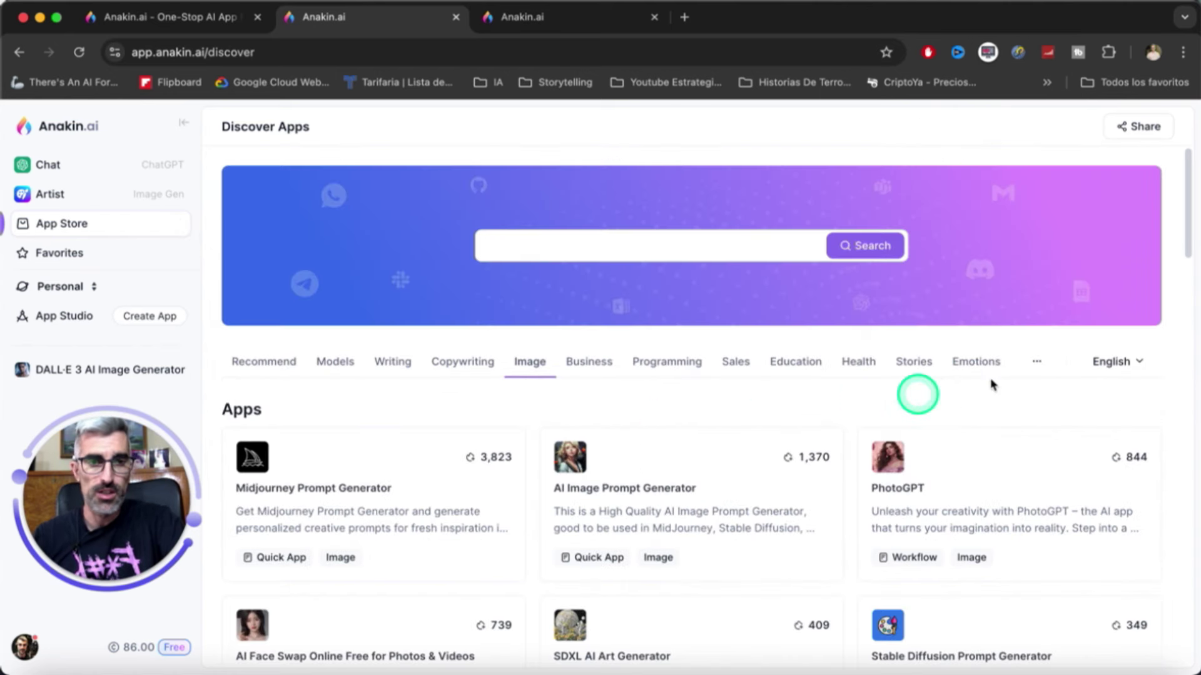
mouse_move(1038, 361)
click(1053, 518)
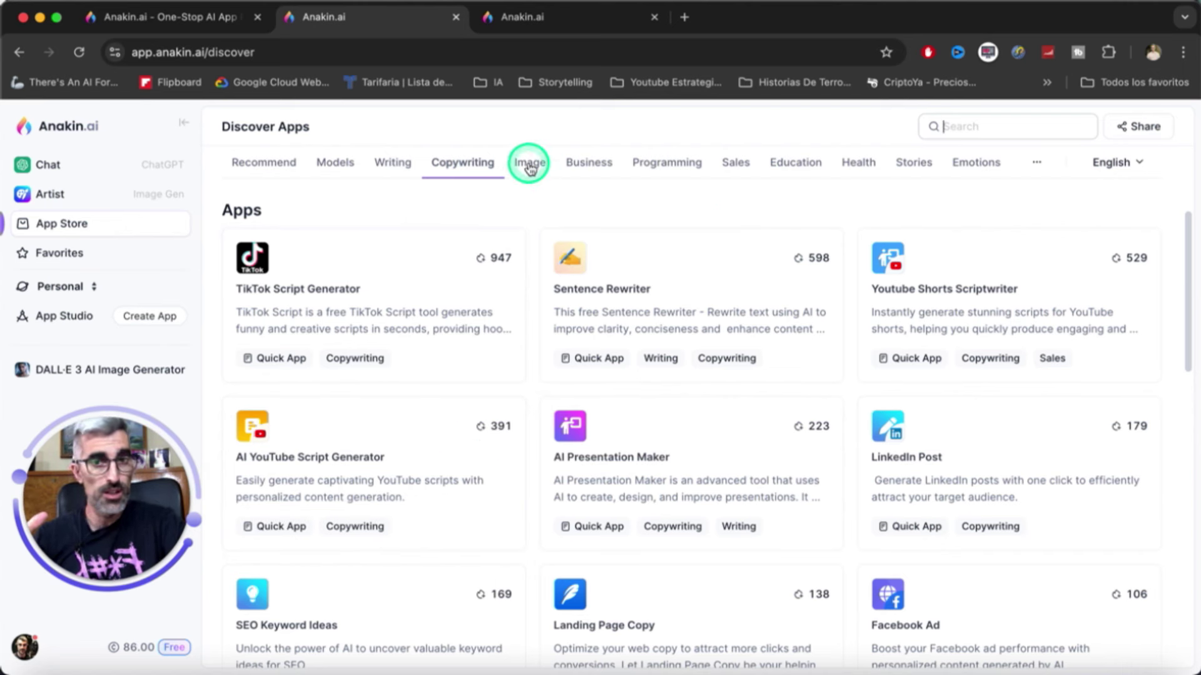
mouse_move(1041, 169)
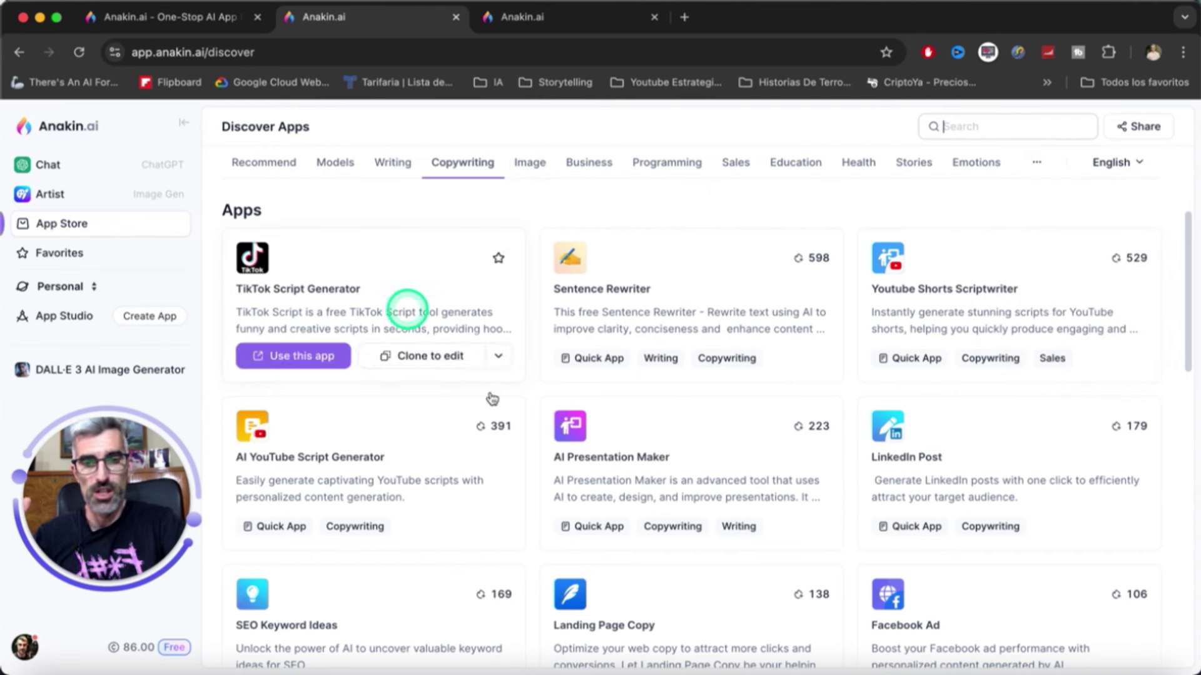
scroll(603, 461, down, 3)
mouse_move(608, 465)
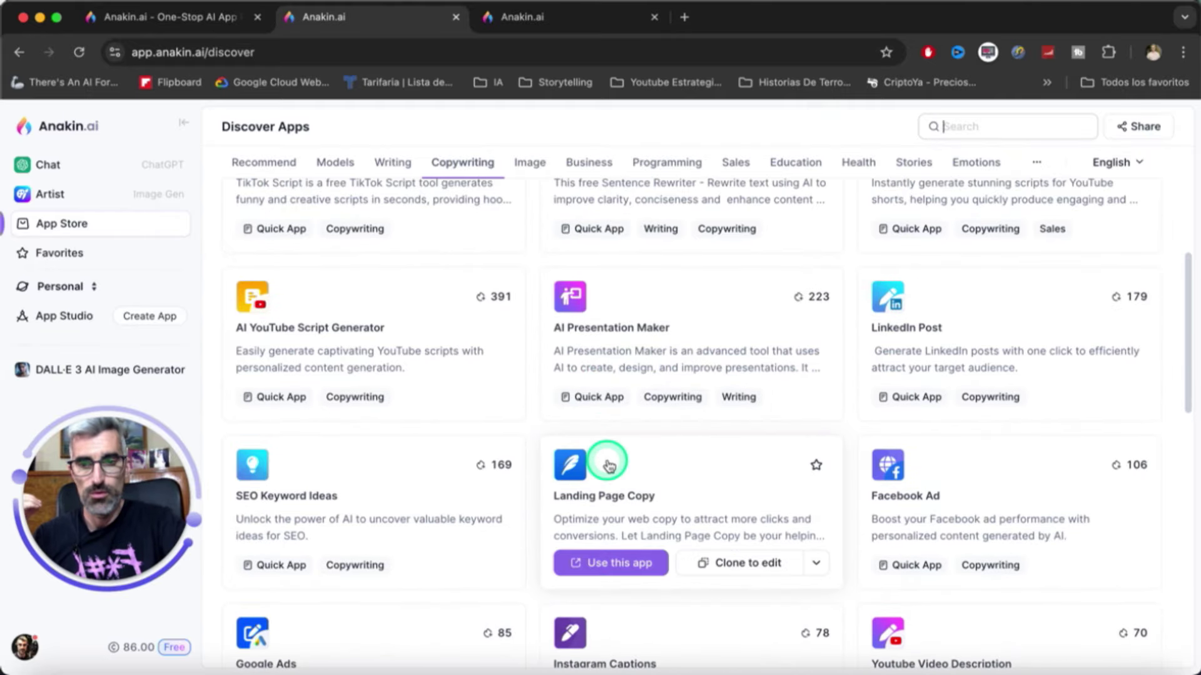
scroll(608, 466, down, 6)
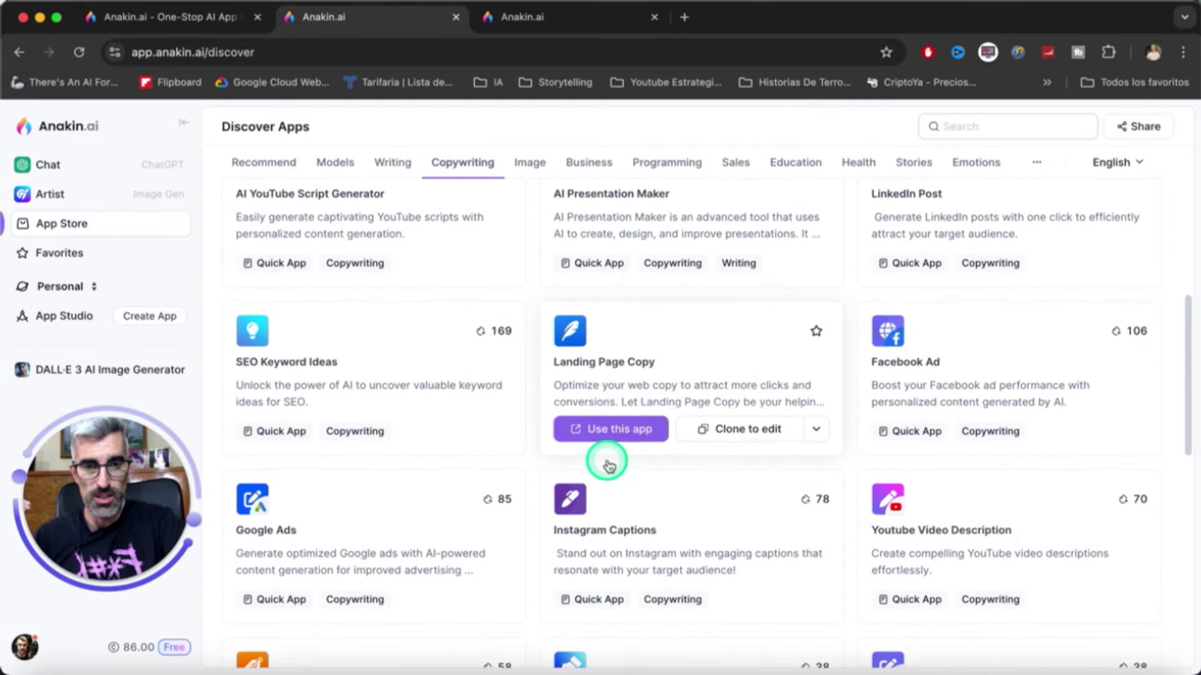
click(915, 448)
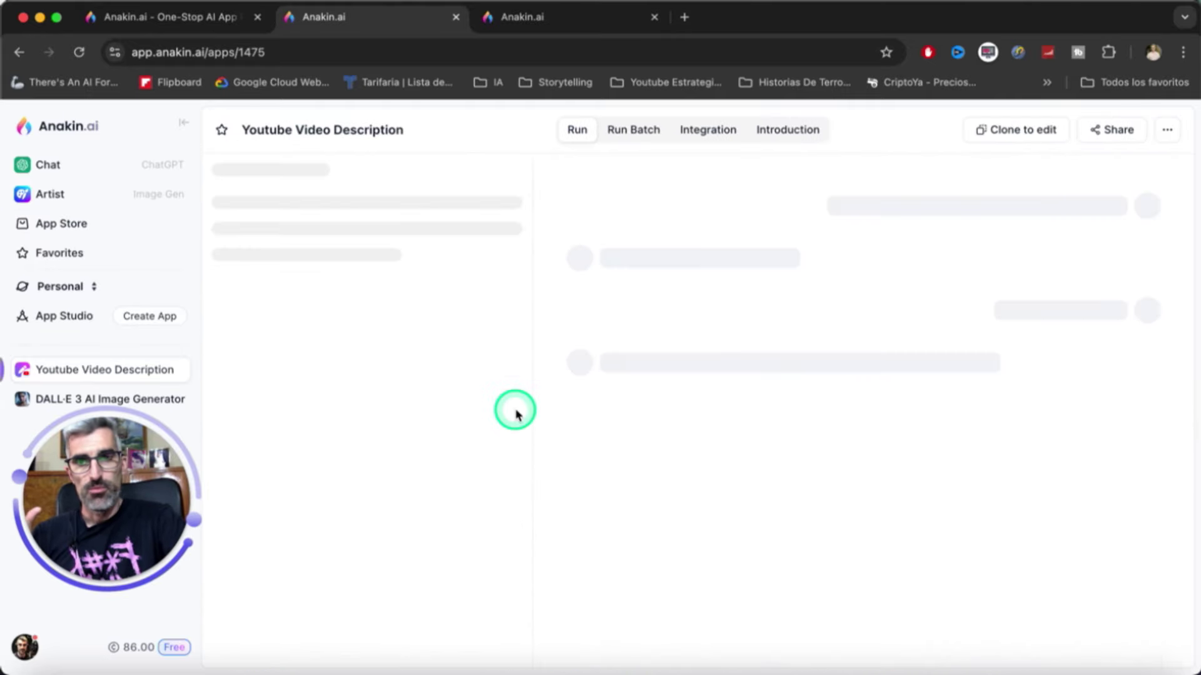
- Browse the Youtube Video Description app's language models and select the free Meta Llama v2 13B Chat from the Meta Llama group
click(362, 274)
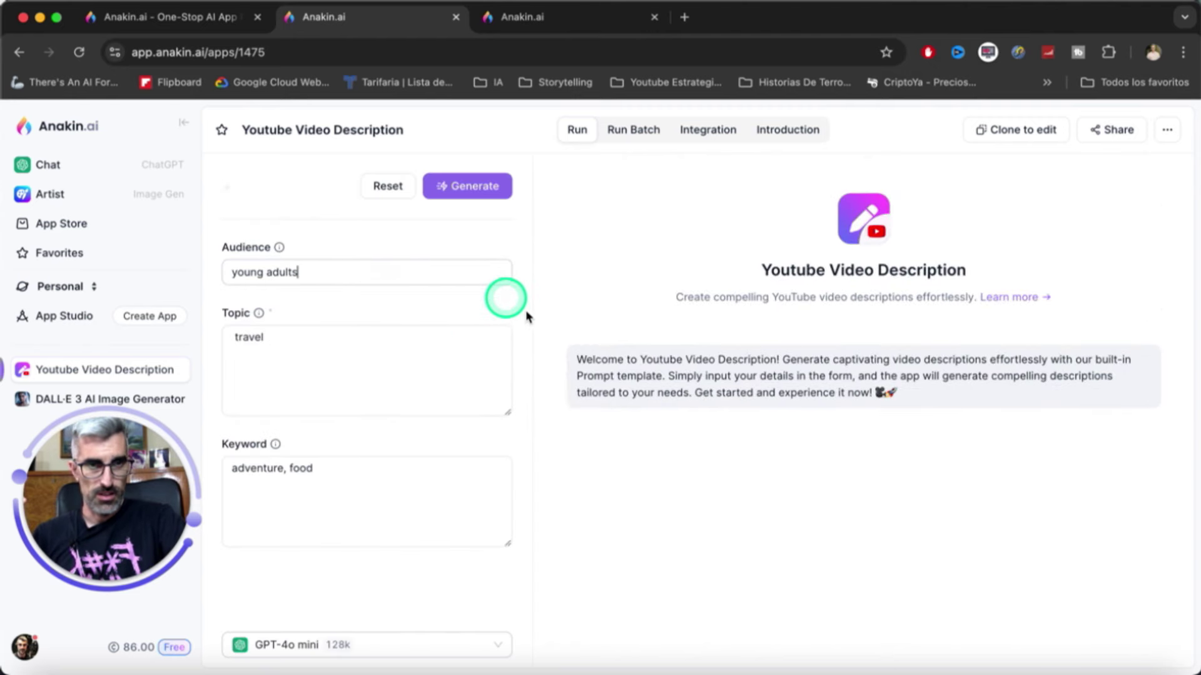
click(413, 647)
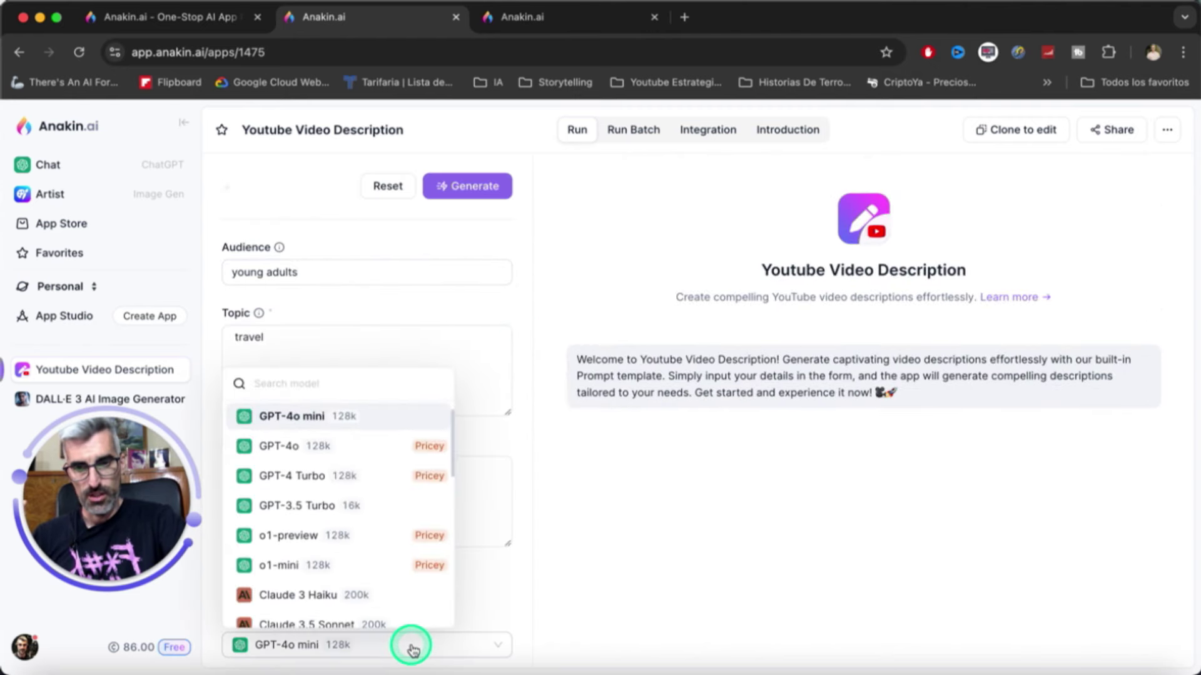
scroll(386, 563, down, 10)
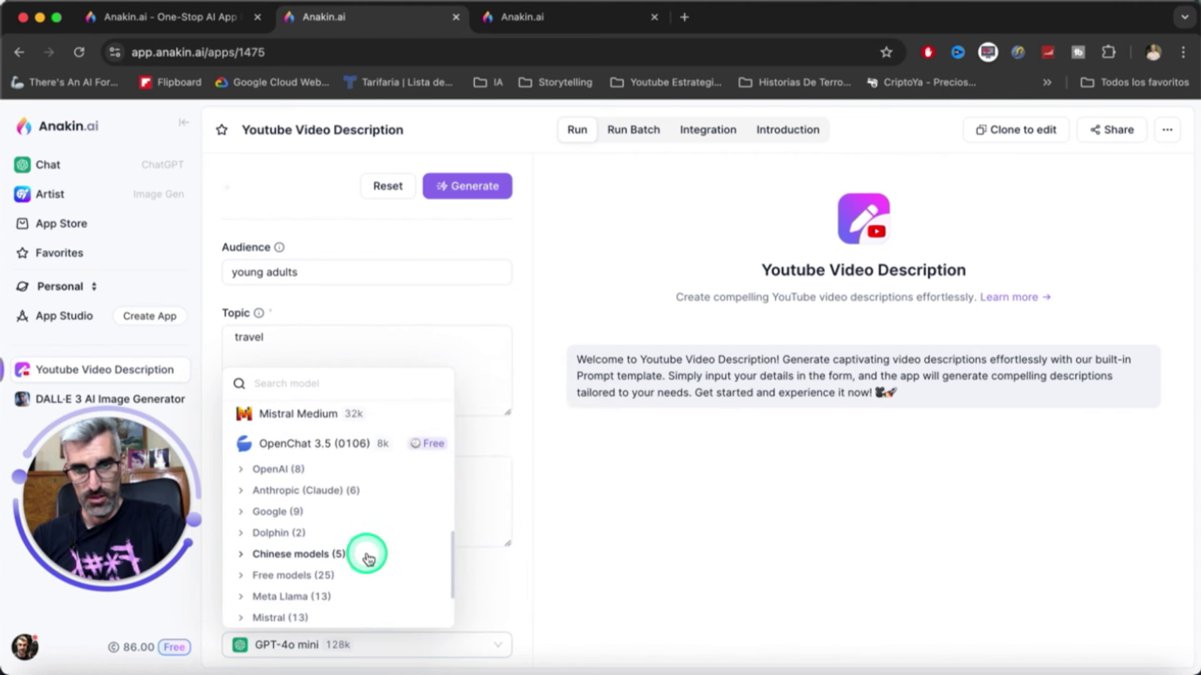
scroll(364, 546, down, 3)
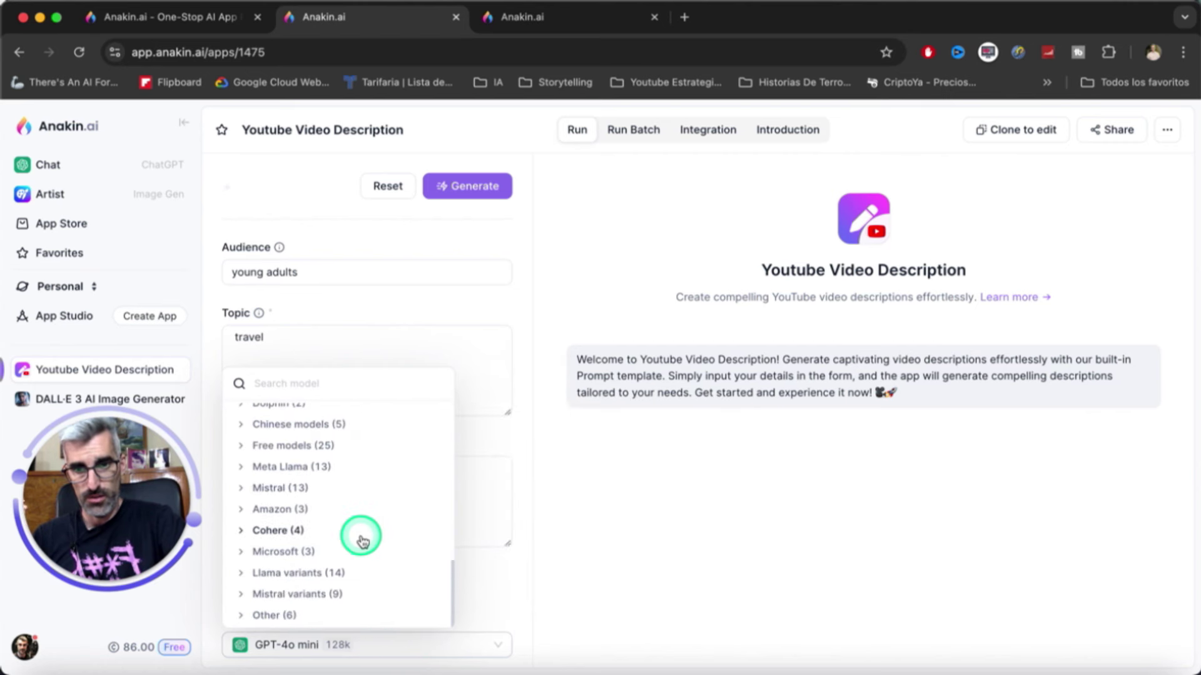
click(250, 467)
mouse_move(309, 498)
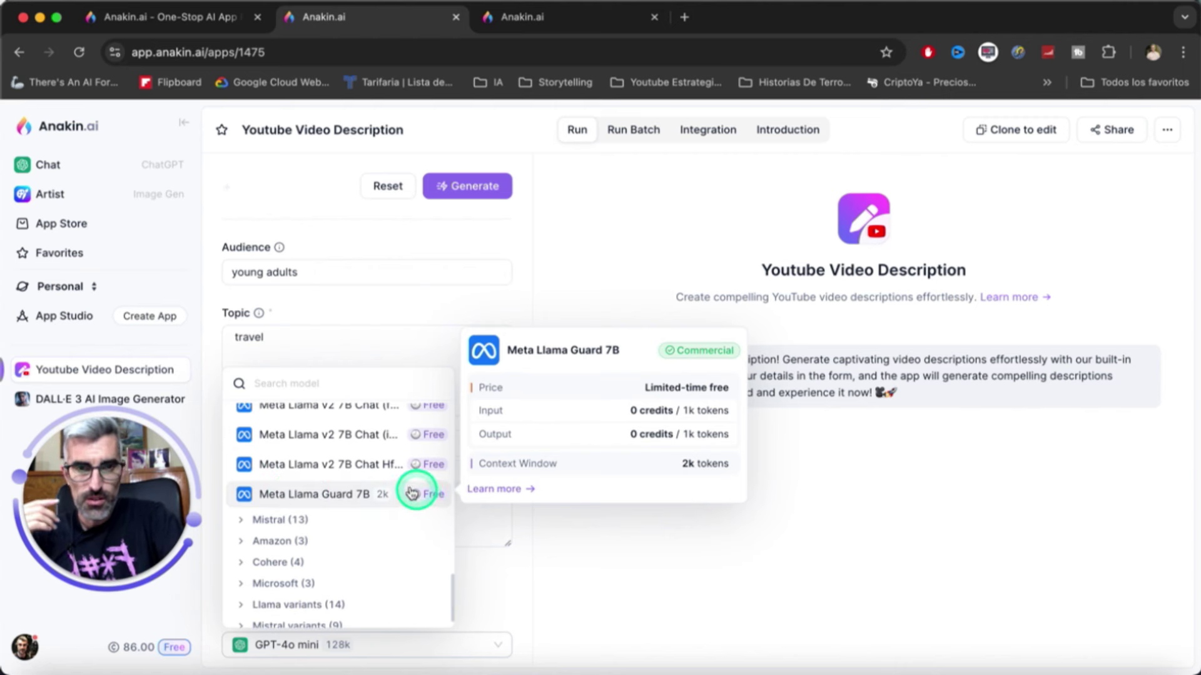
scroll(406, 492, up, 1)
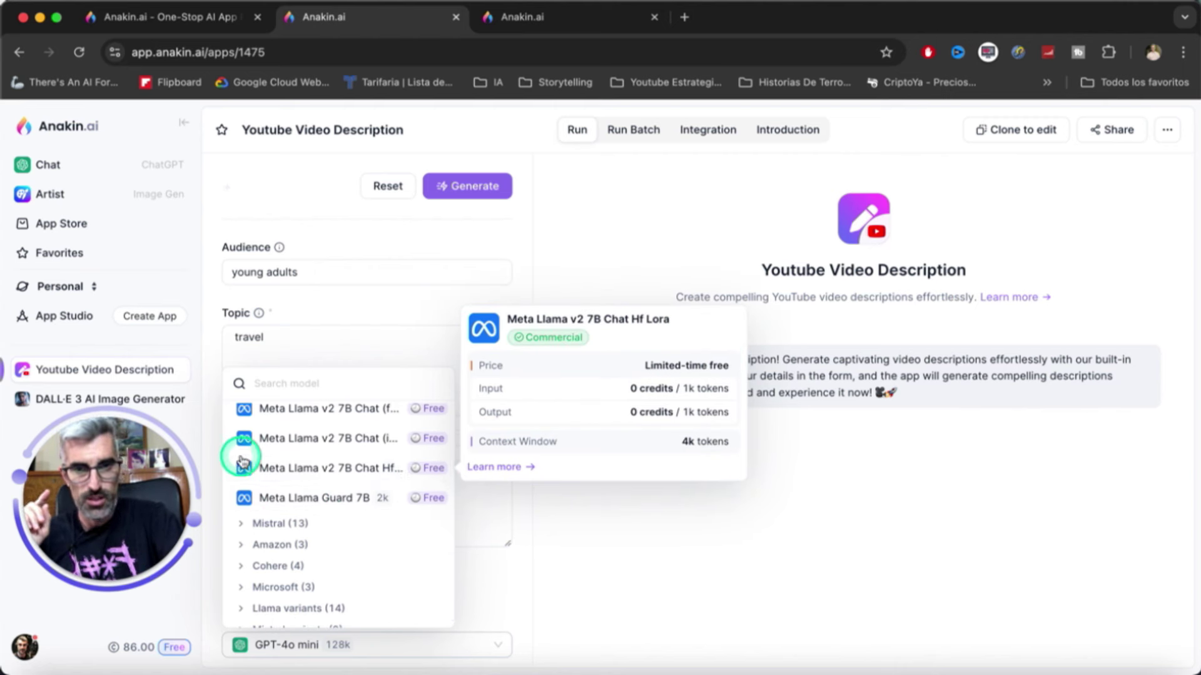
scroll(347, 461, up, 3)
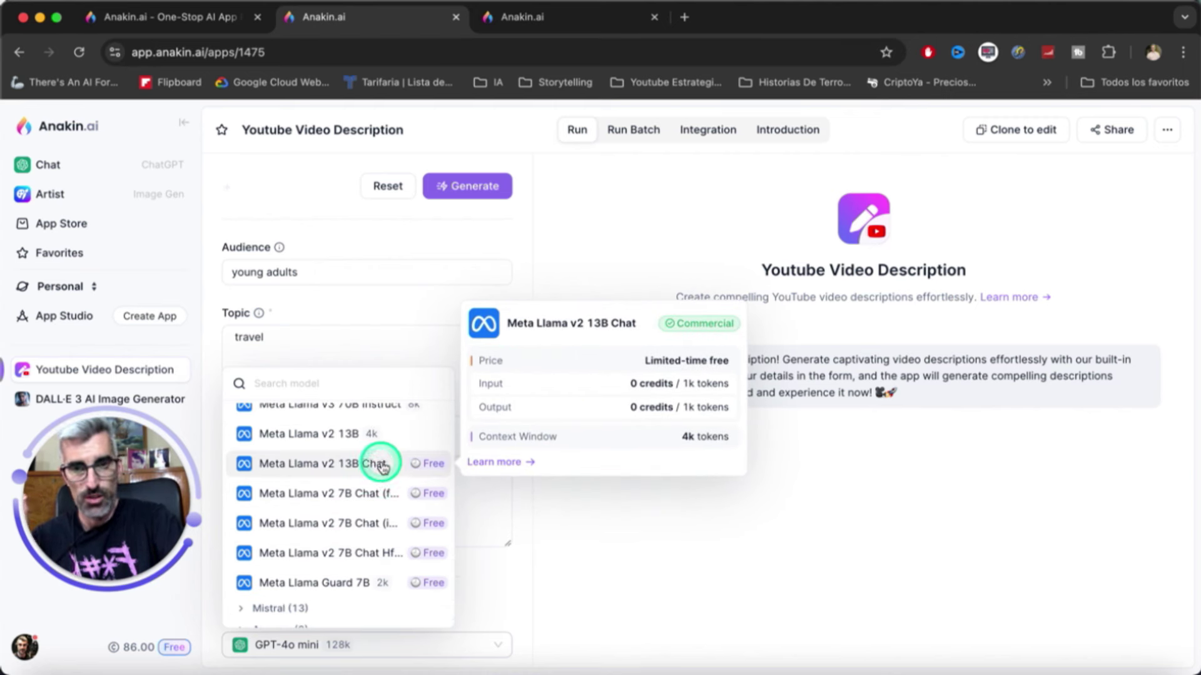
click(375, 465)
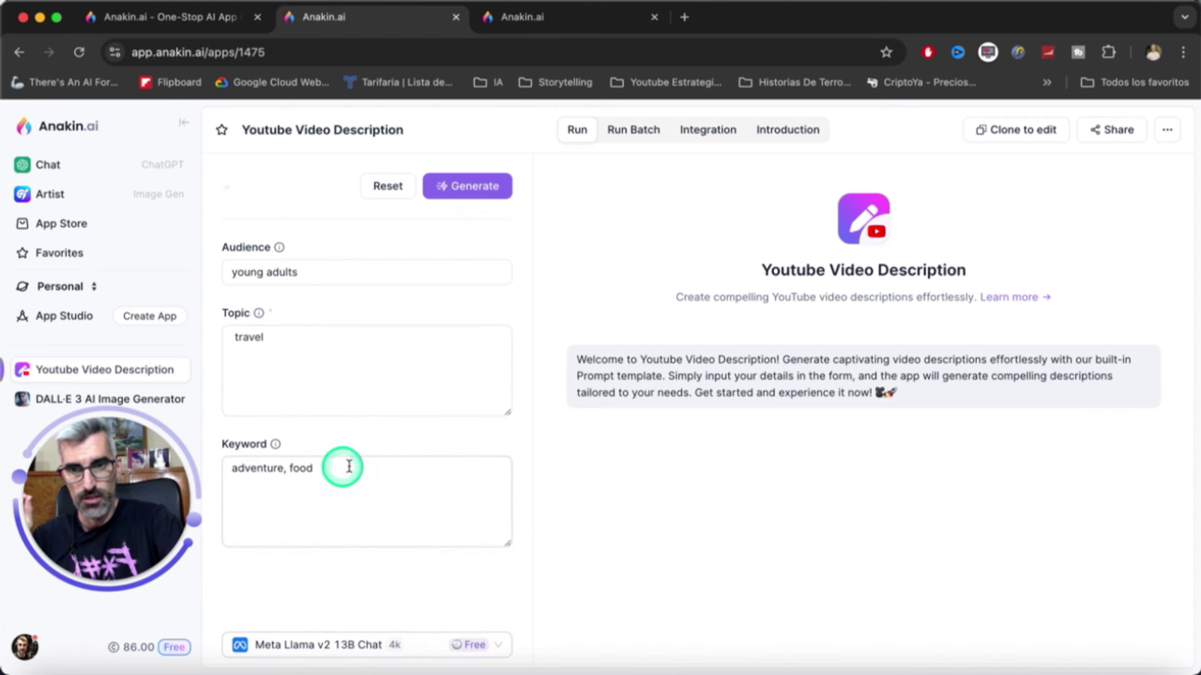
- Replace both the keyword and the topic of the video description with "inteligencia artificial"
triple_click(319, 466)
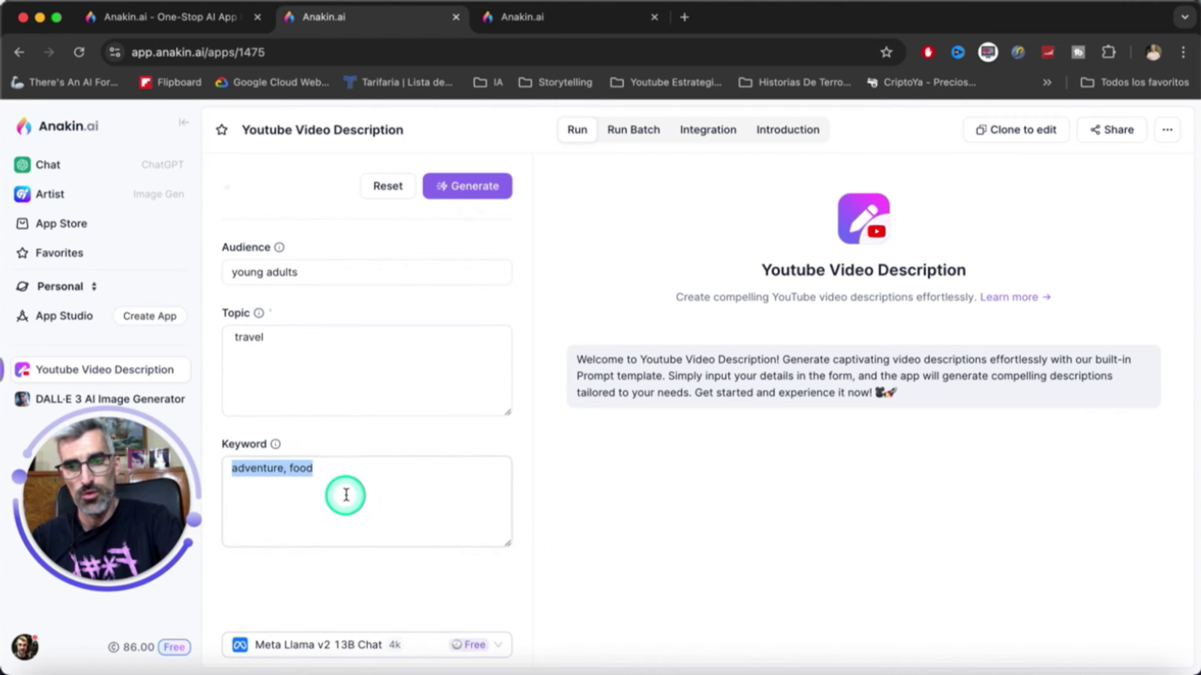
text(inteligencia artificial)
triple_click(341, 340)
text(inteligencia artificial)
click(351, 272)
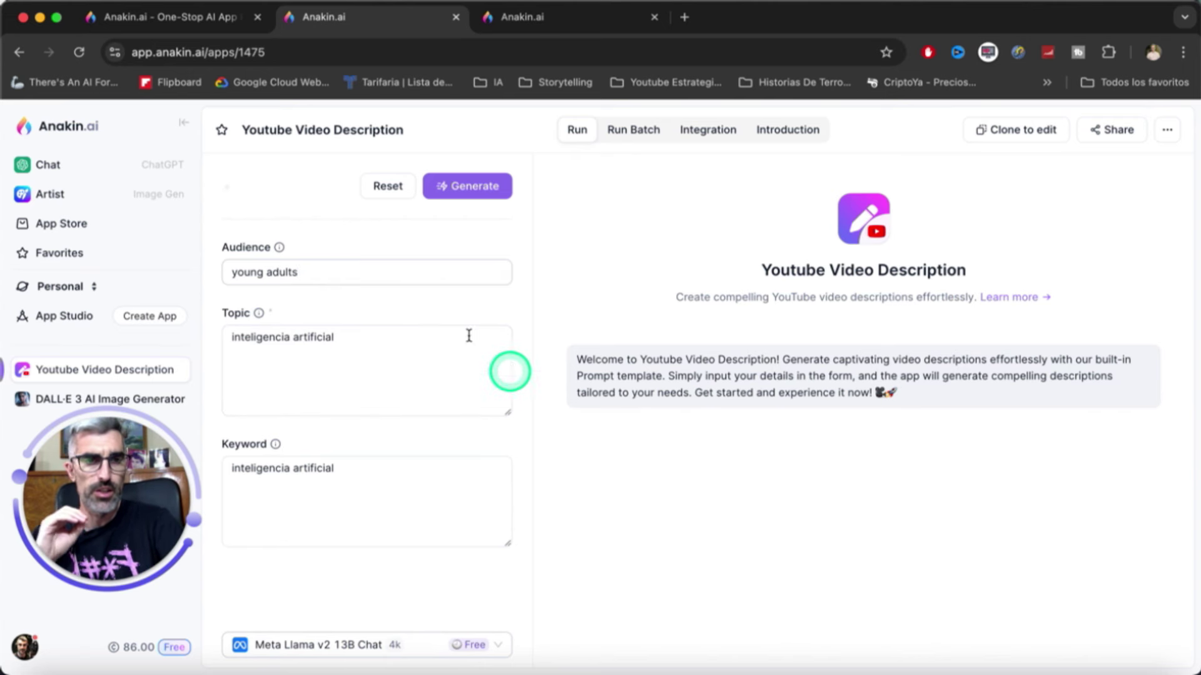
- Look through the Youtube Video Description app's Run Batch, Integration and Introduction pages, reading the introduction to the end
click(633, 130)
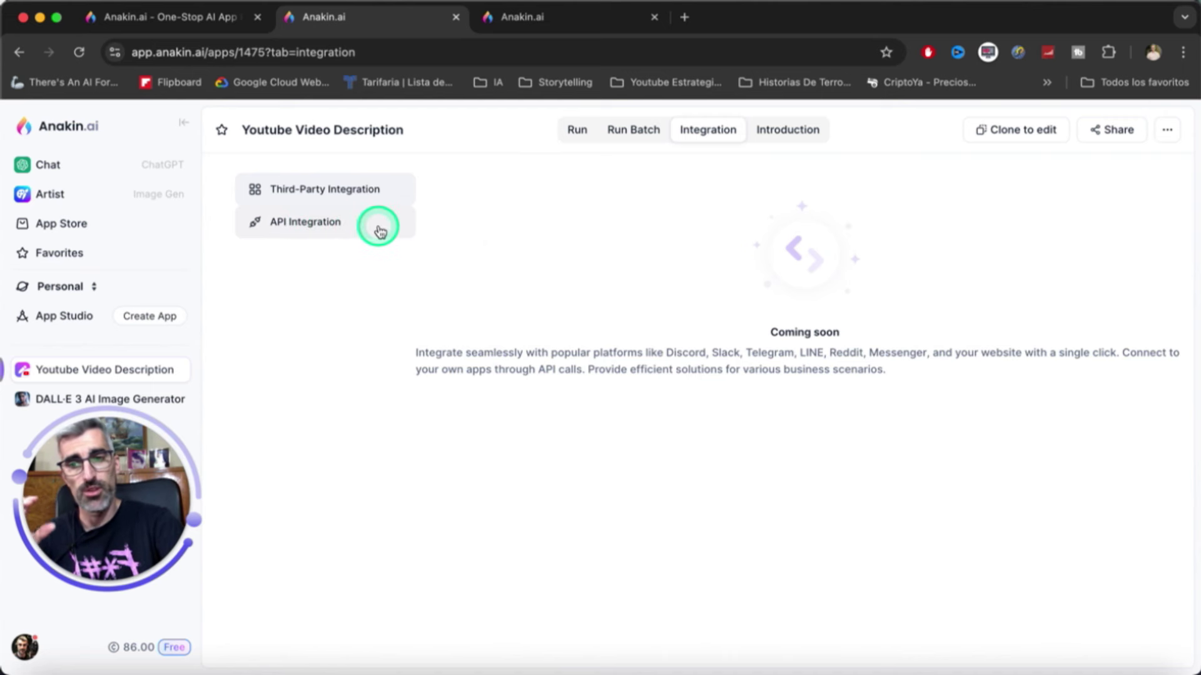
click(789, 130)
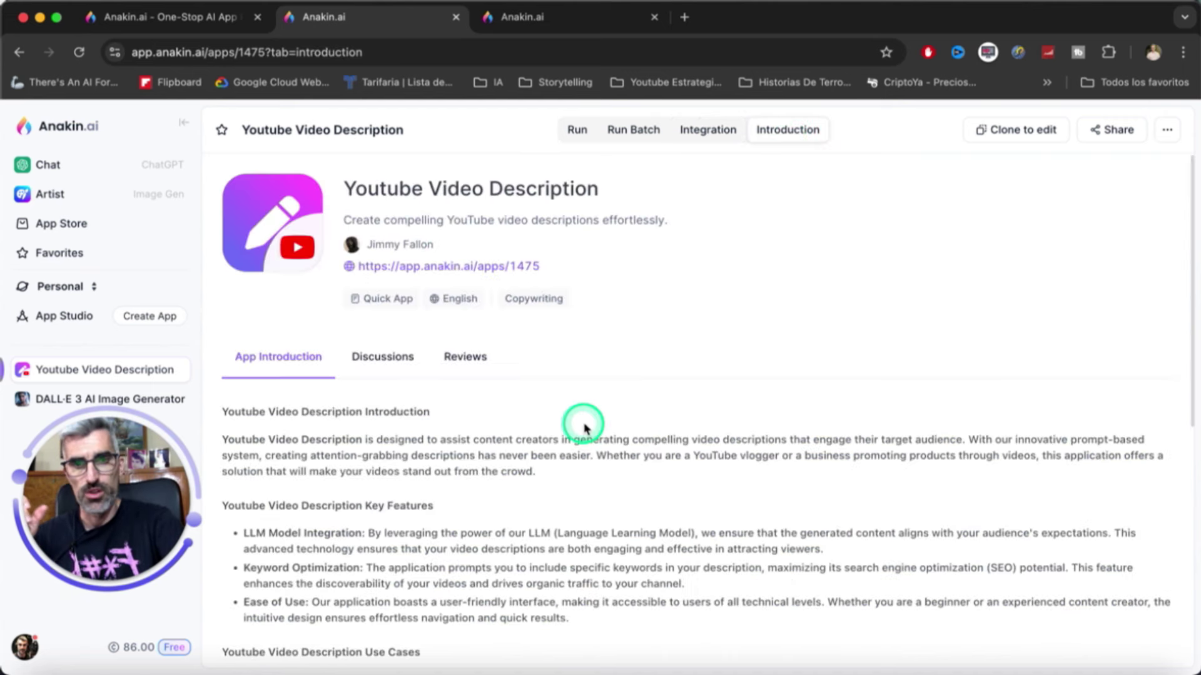
scroll(583, 424, down, 7)
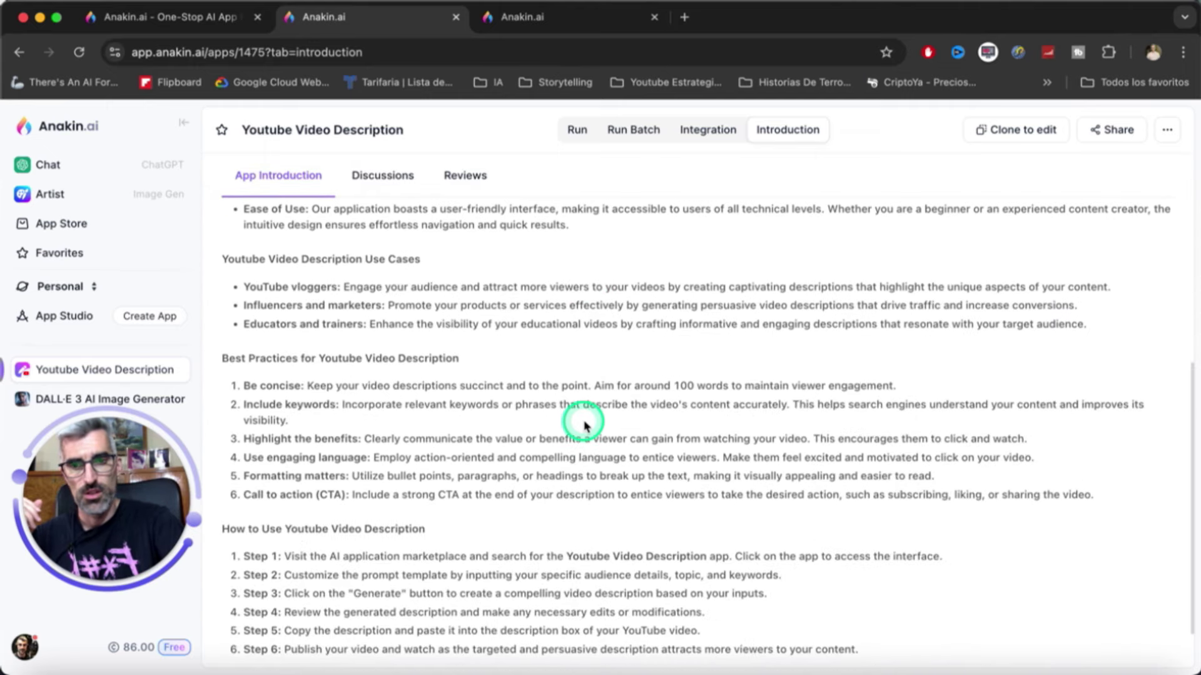
scroll(613, 421, up, 7)
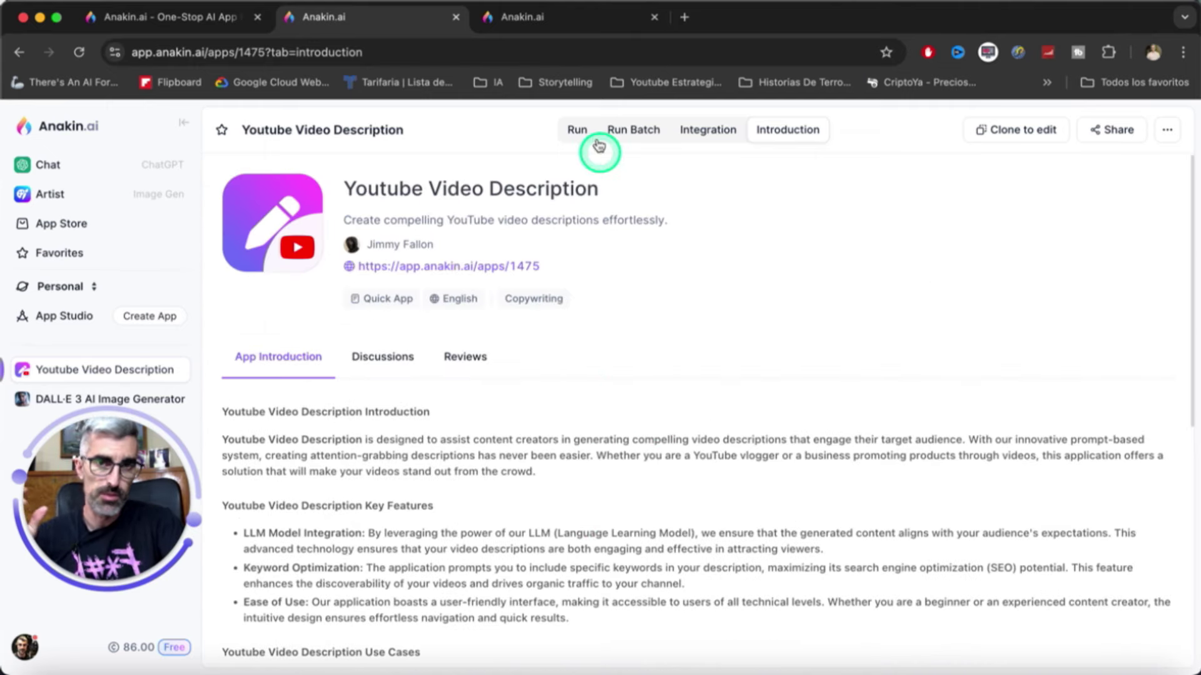
- Return to the app's Run form and generate the YouTube video description about "inteligencia artificial"
click(578, 131)
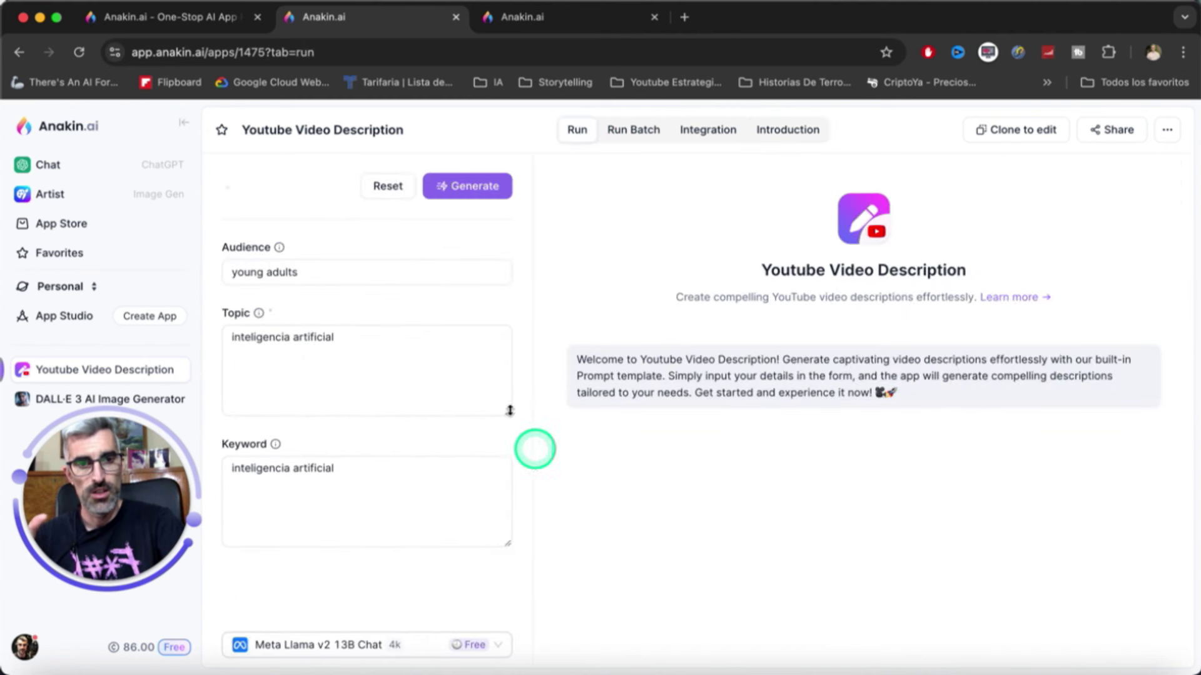
click(494, 187)
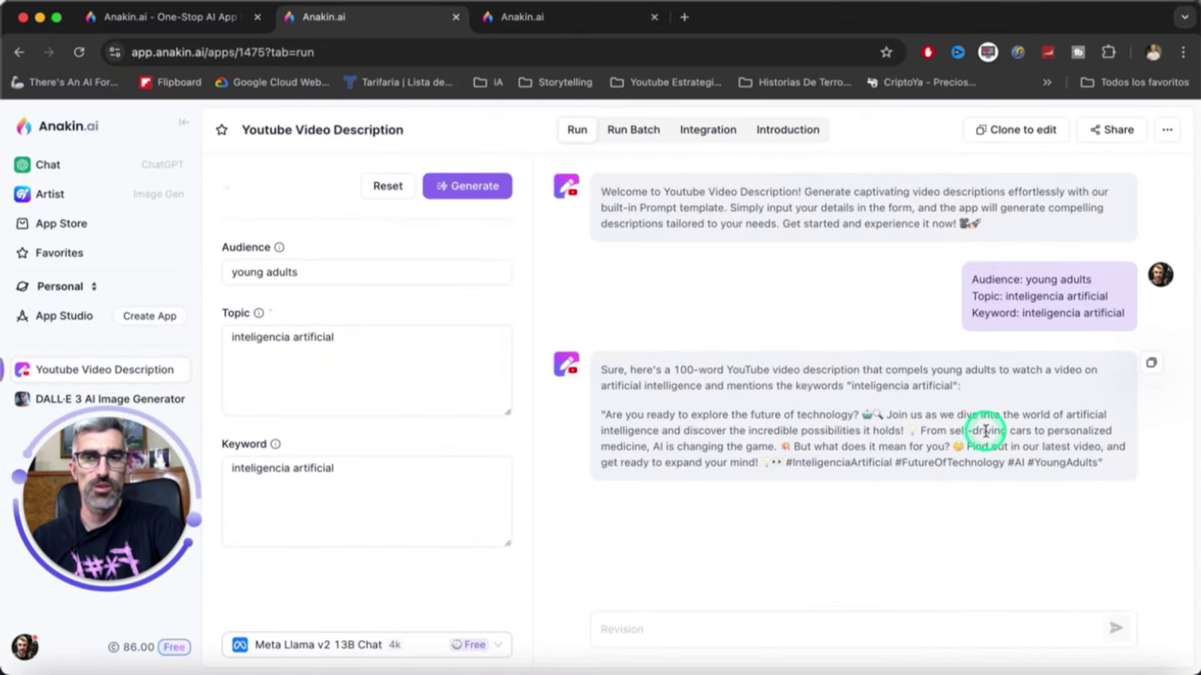
drag(71, 524, 446, 581)
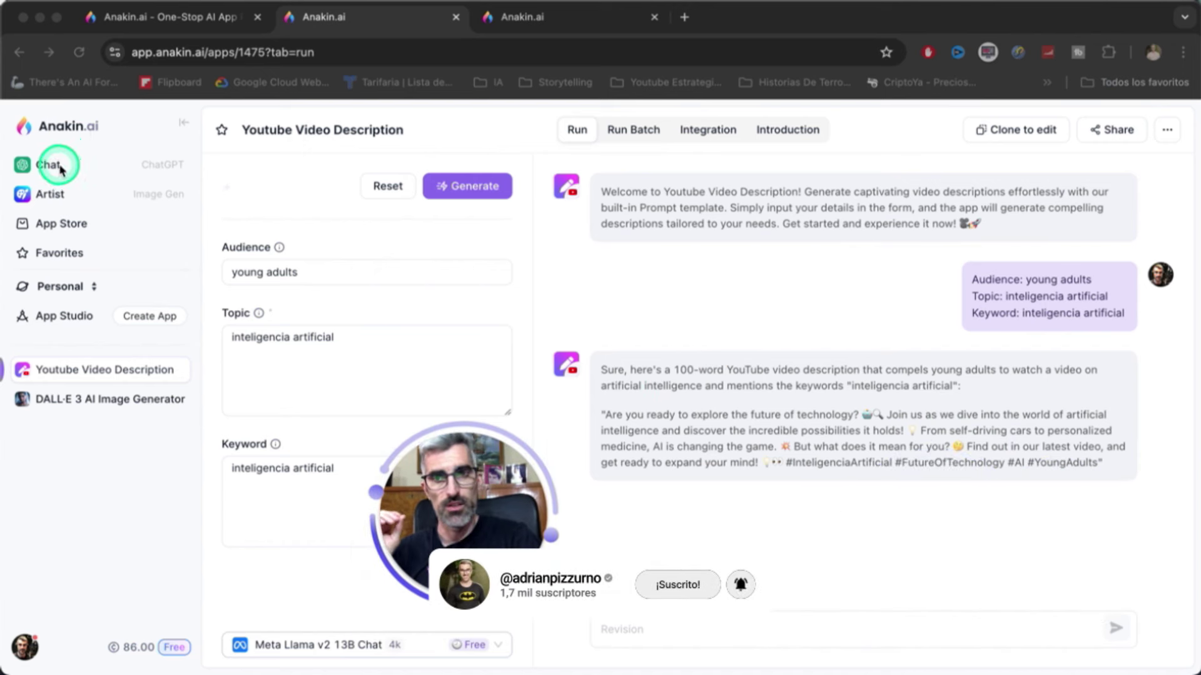
- Go back to the App Store and browse the Image category, including its community-created apps
click(60, 224)
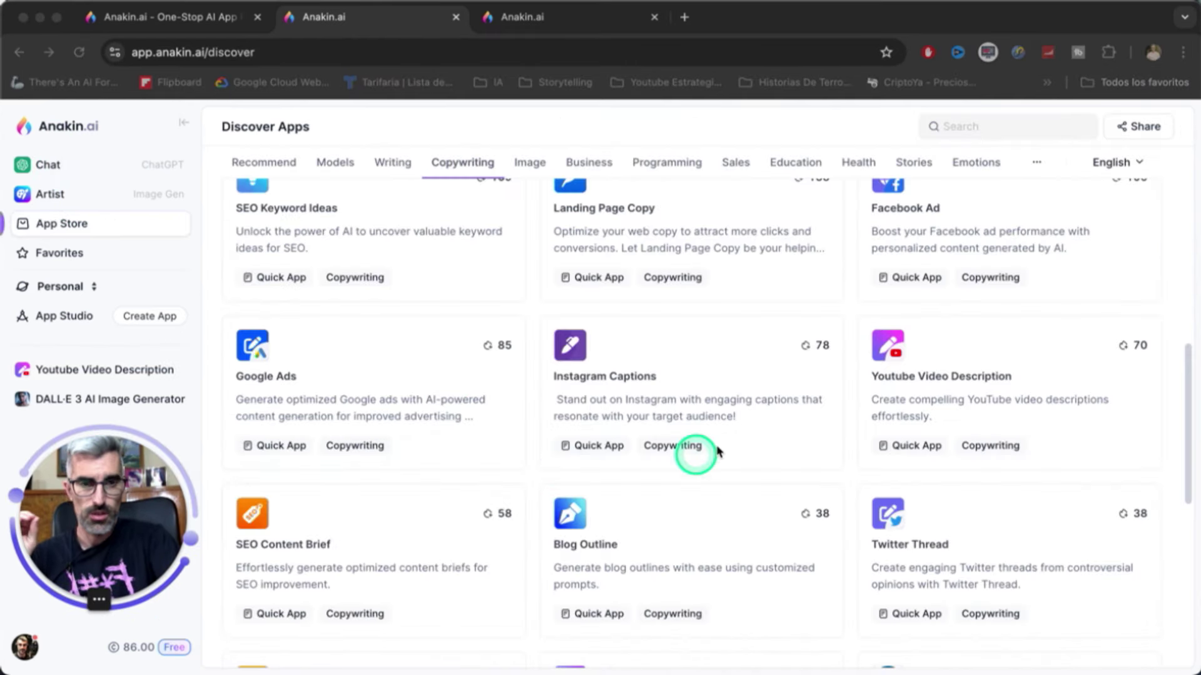
scroll(706, 441, up, 10)
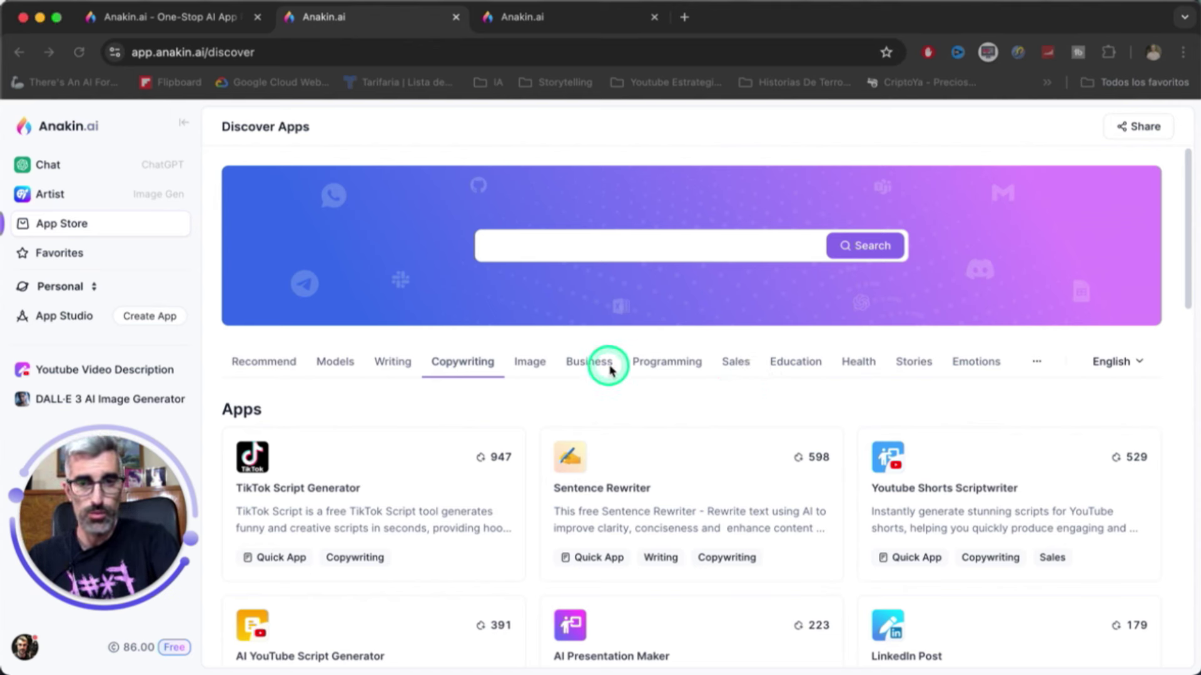
click(535, 362)
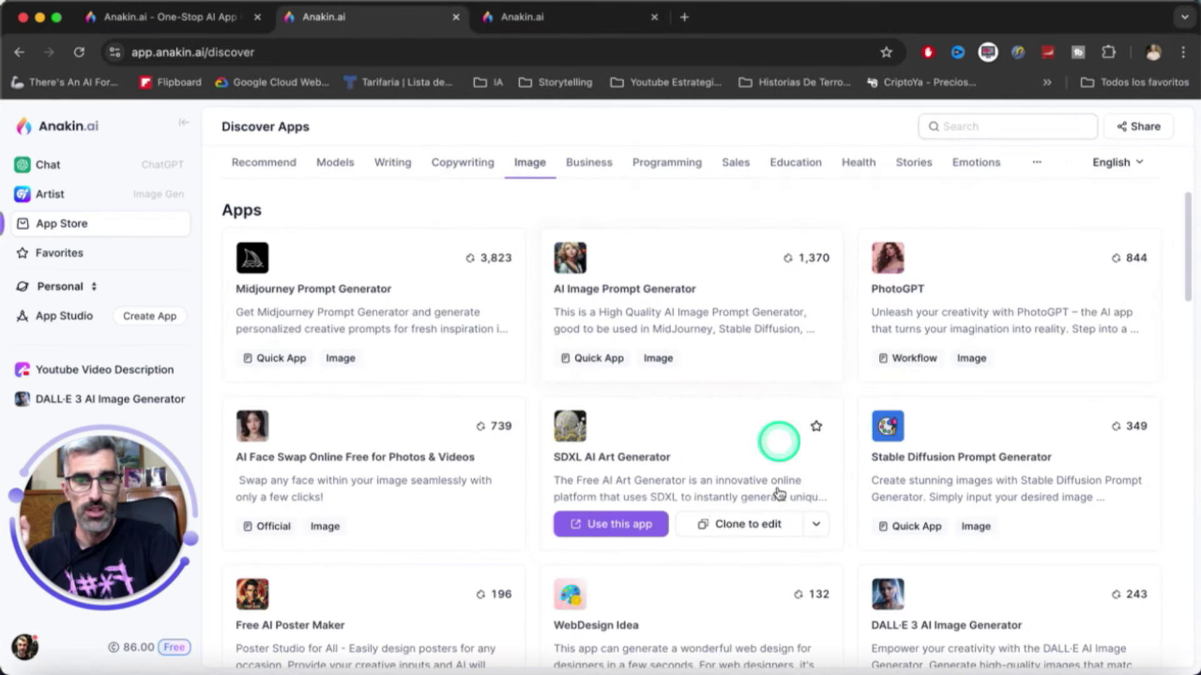
scroll(724, 496, down, 1)
scroll(1177, 482, down, 10)
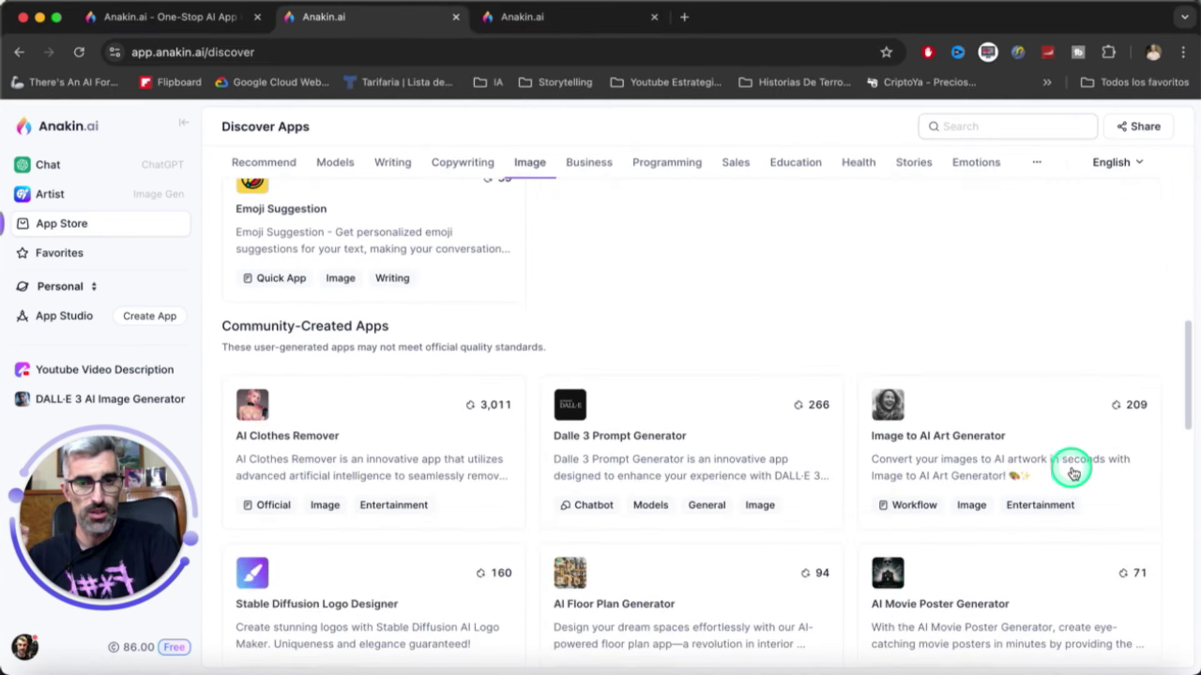
scroll(1072, 473, down, 5)
scroll(1072, 473, down, 10)
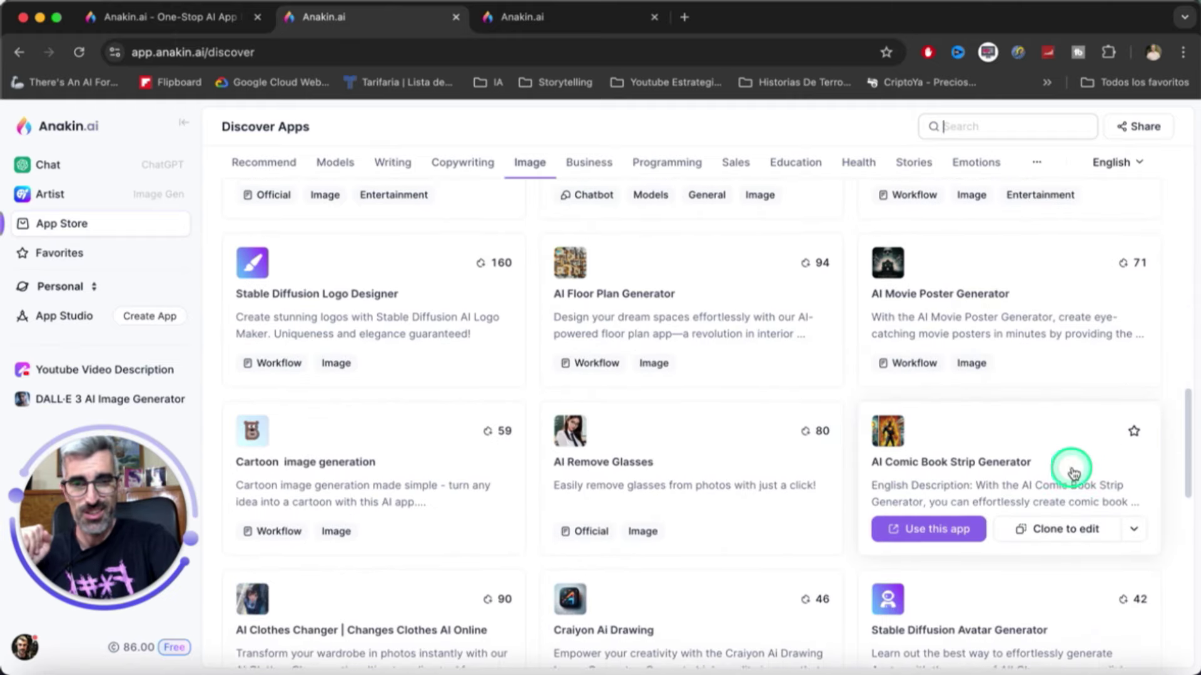
scroll(1072, 473, down, 10)
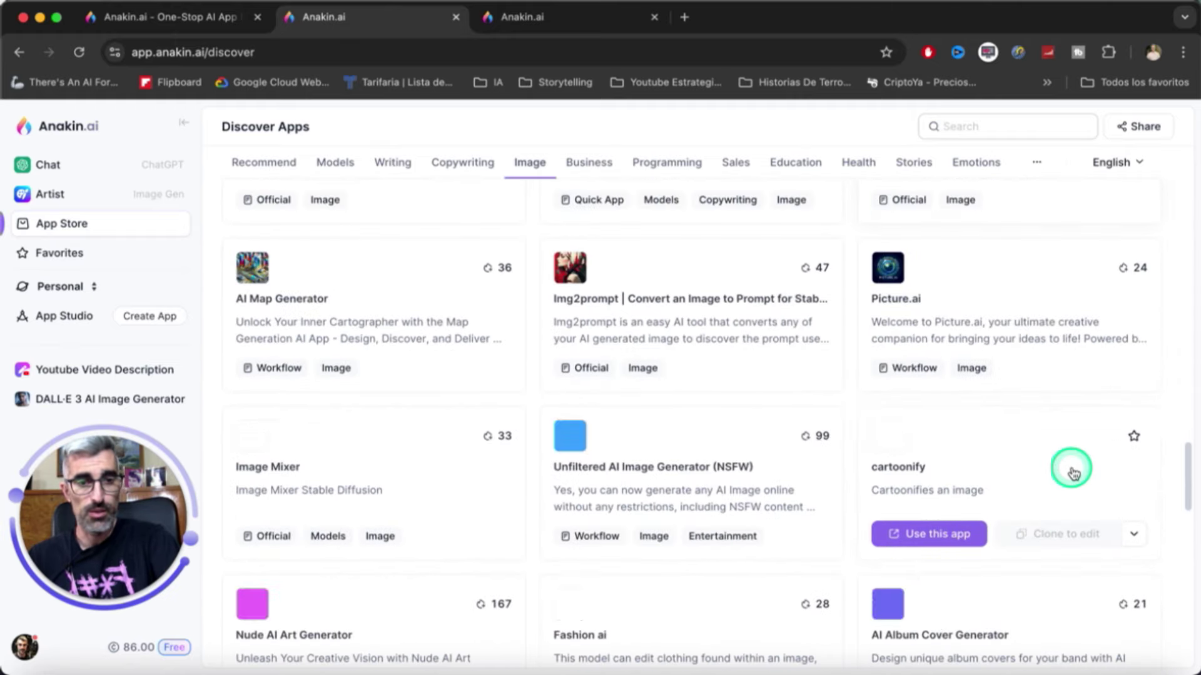
scroll(1072, 473, down, 15)
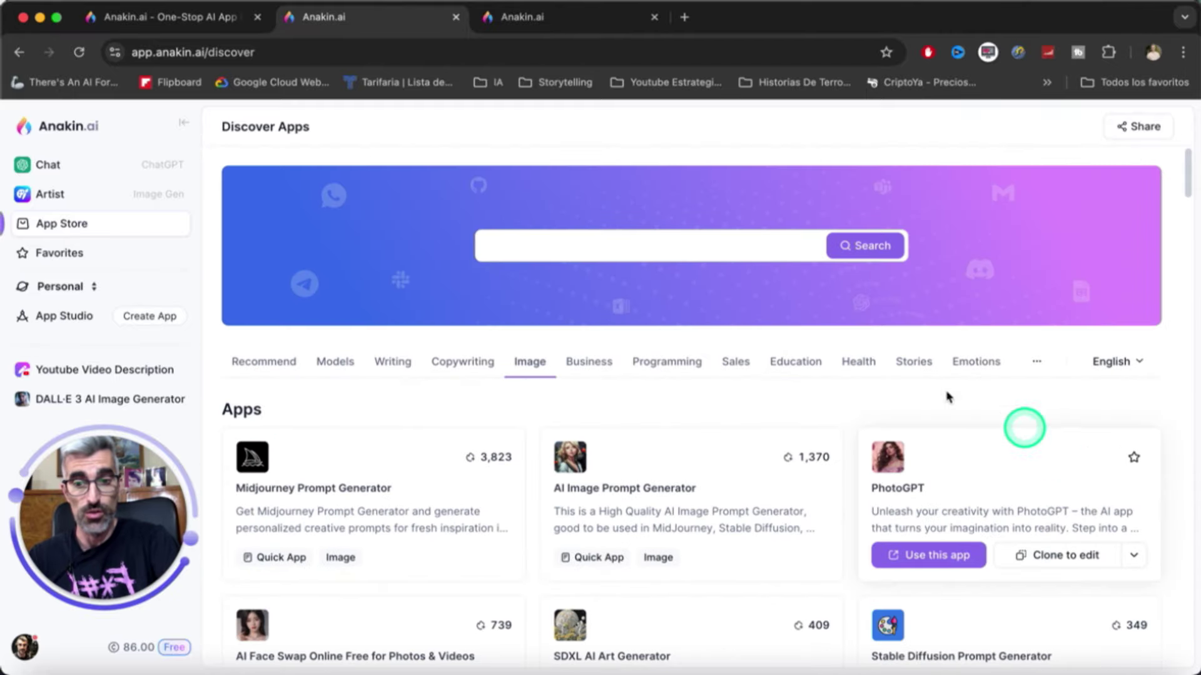
- Review the plan comparison for prices, daily free credits, API integration and document upload limits, then close the upgrade window
click(176, 647)
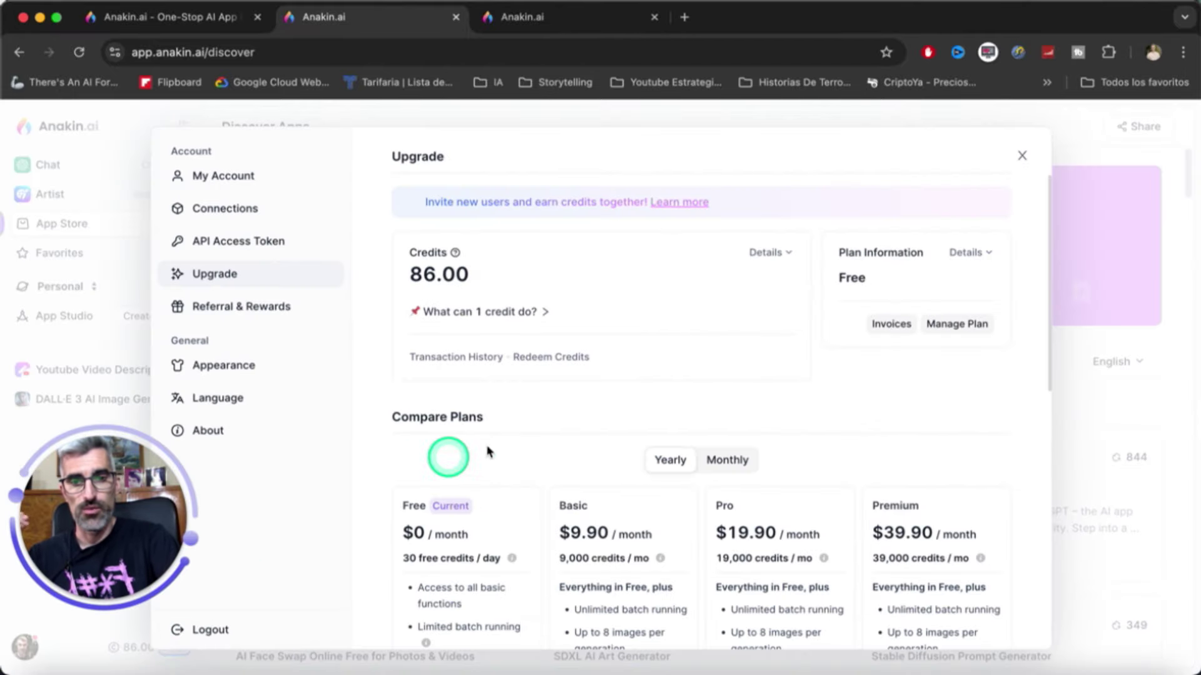
scroll(644, 383, down, 5)
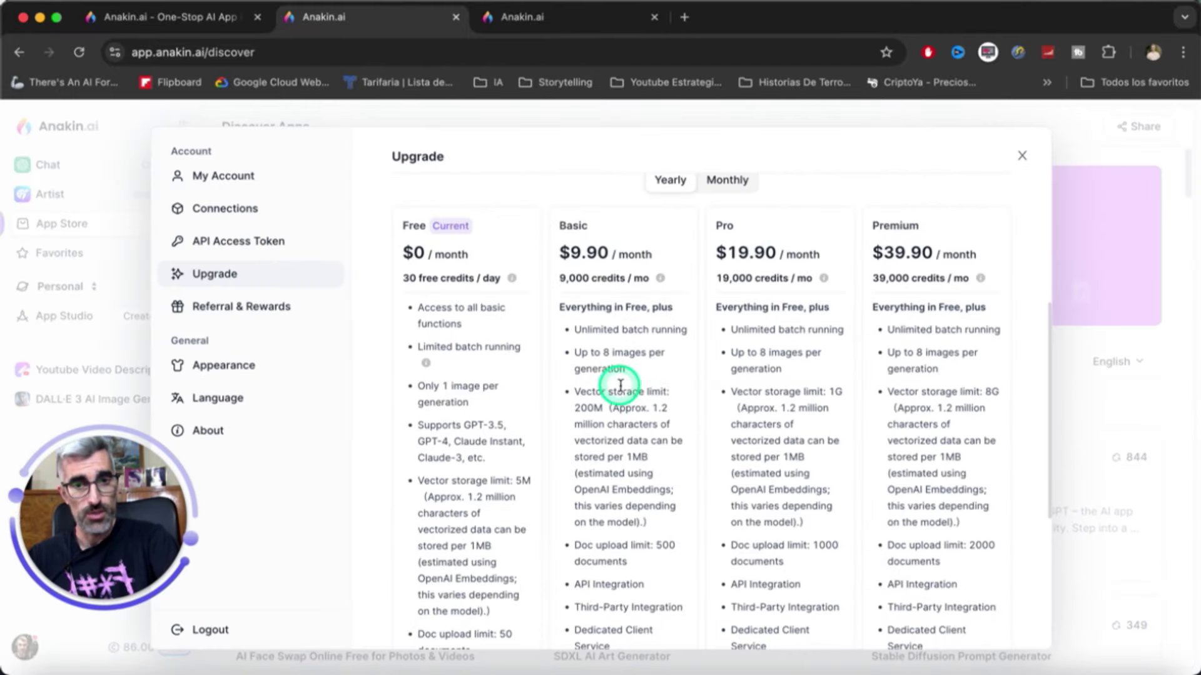
drag(564, 257, 633, 257)
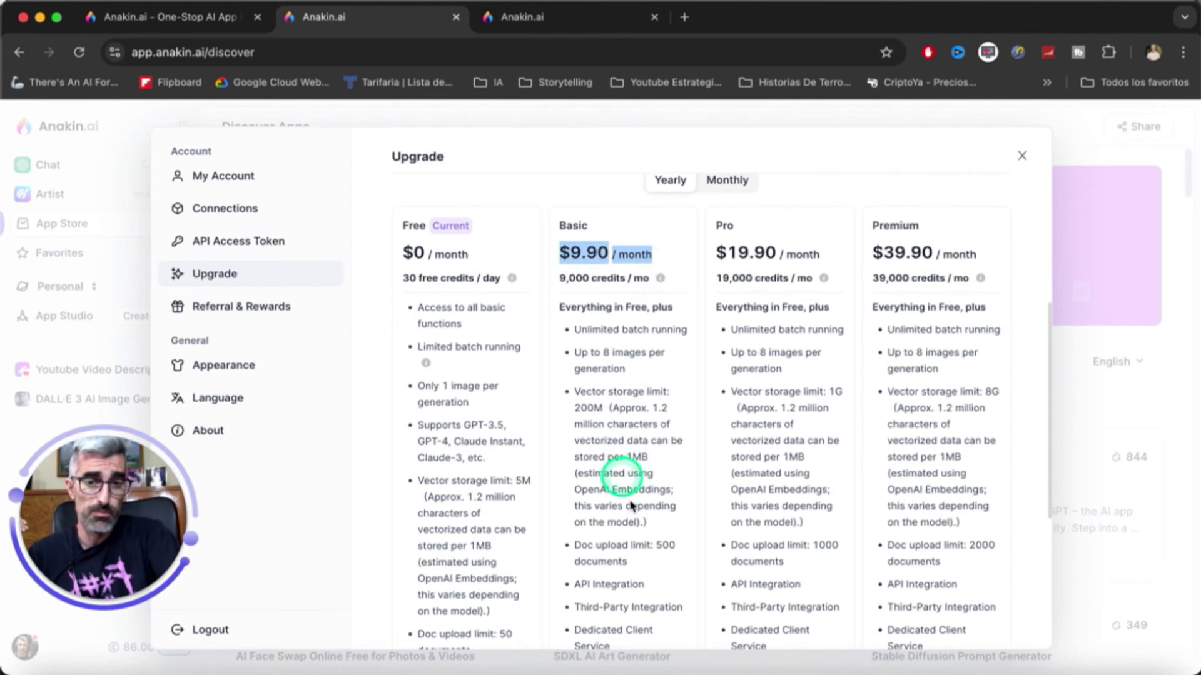
scroll(658, 566, down, 2)
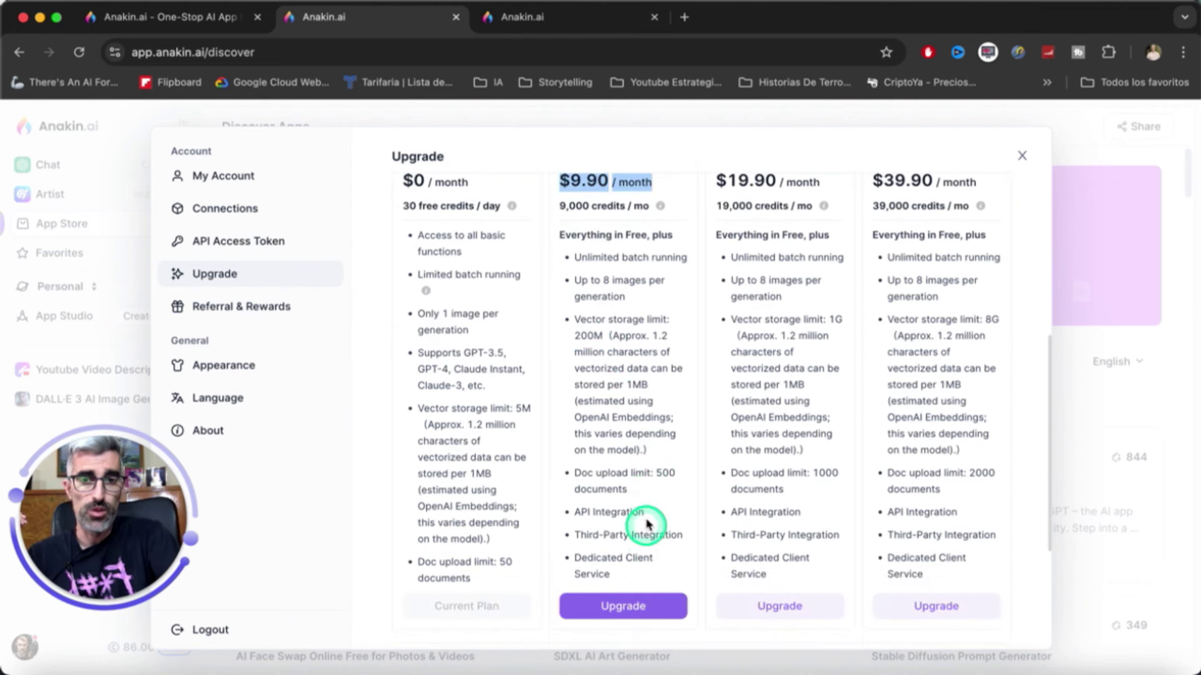
drag(647, 515, 610, 510)
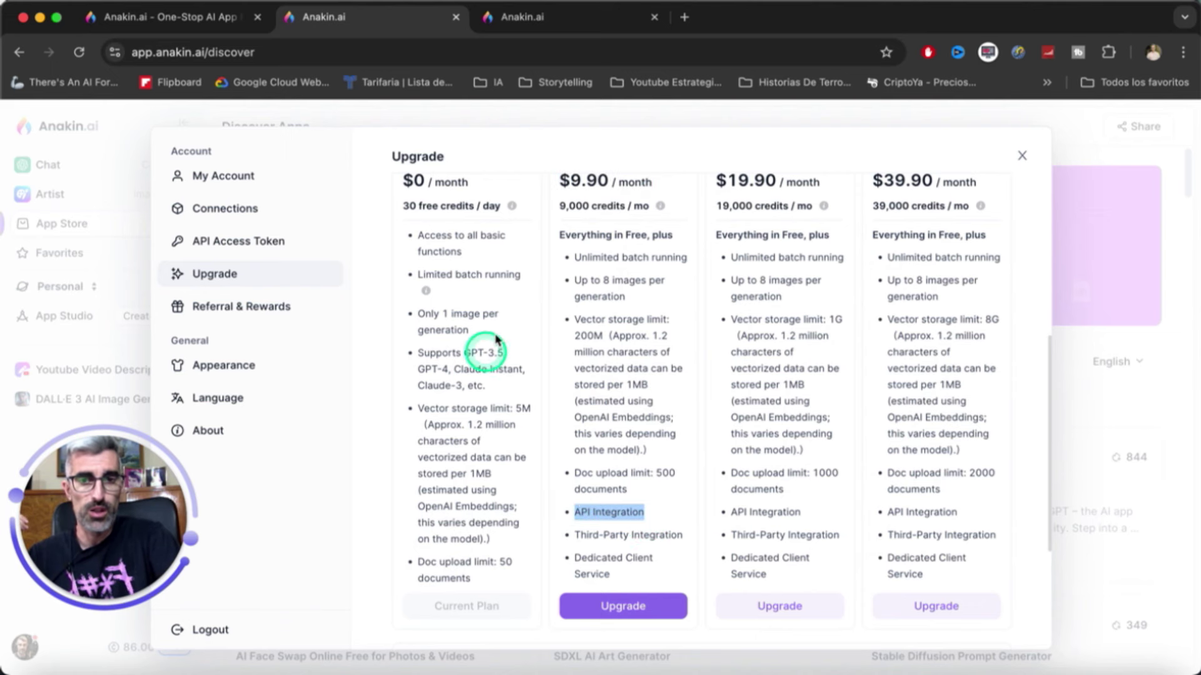
scroll(461, 246, up, 1)
mouse_move(414, 212)
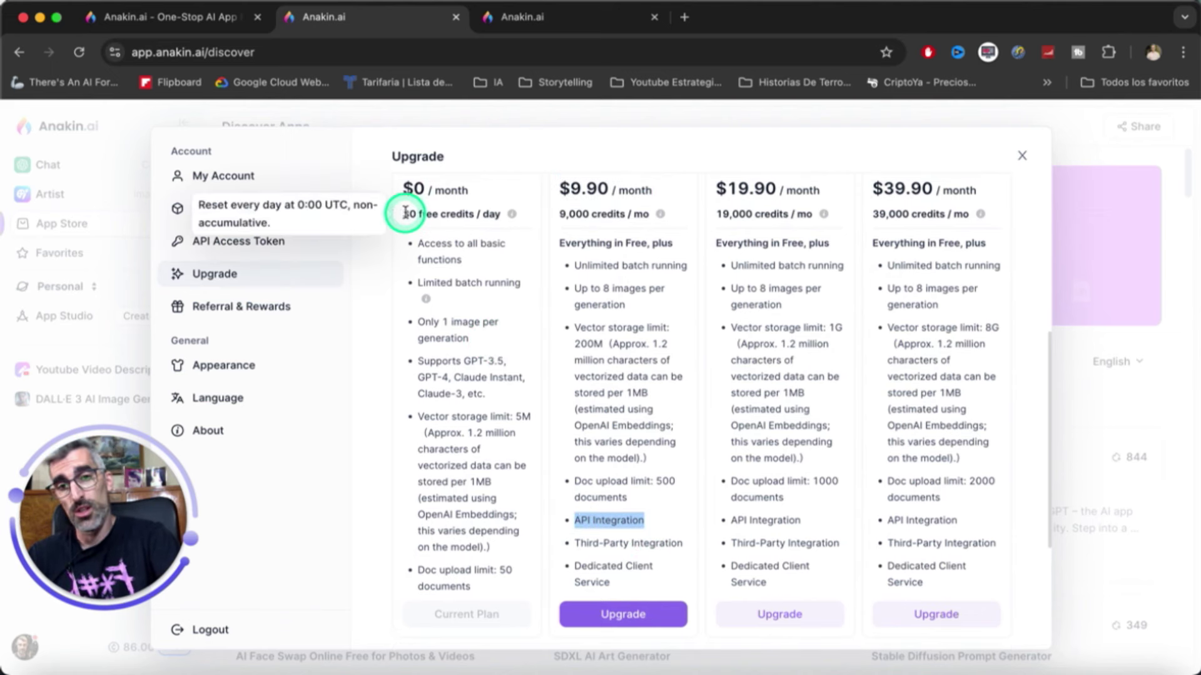
drag(405, 213, 501, 214)
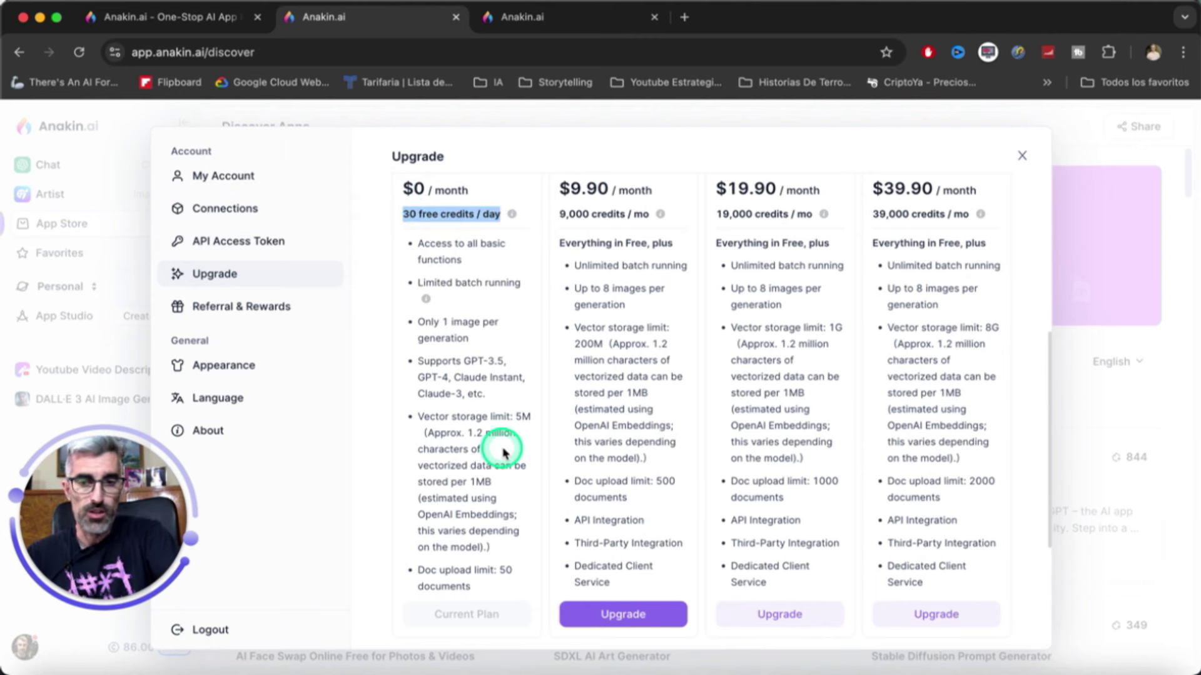
click(454, 581)
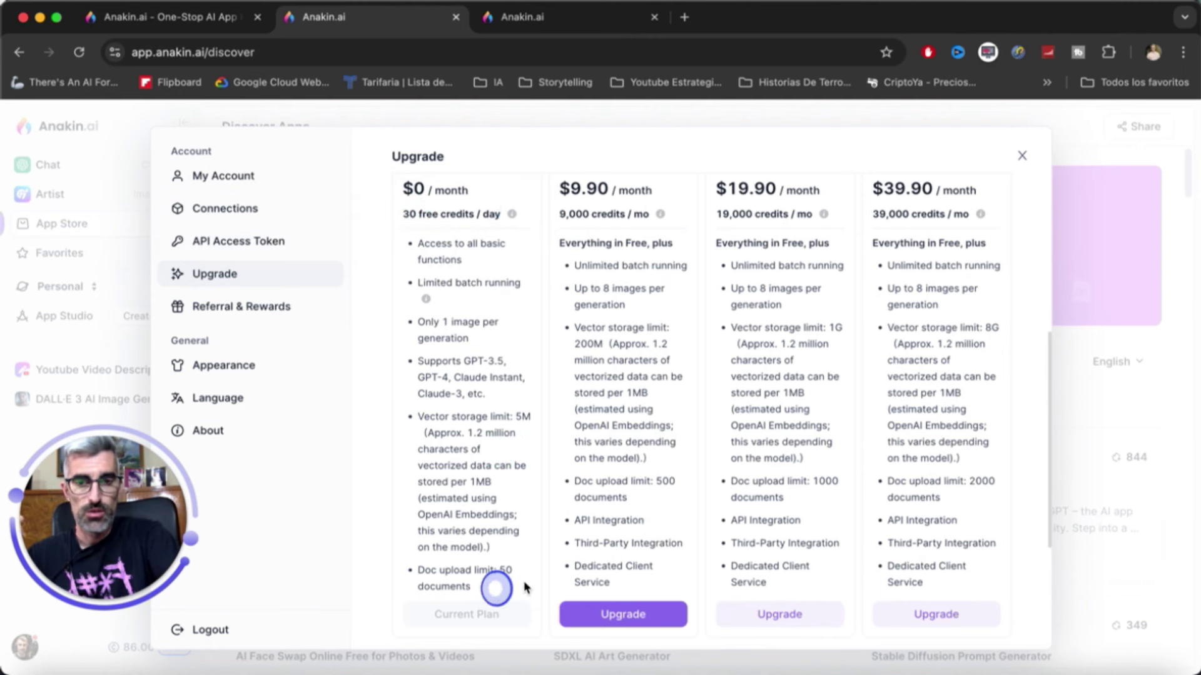
click(1023, 156)
- Open Chat, switch its model to o1-mini and check whether image upload is available
click(50, 165)
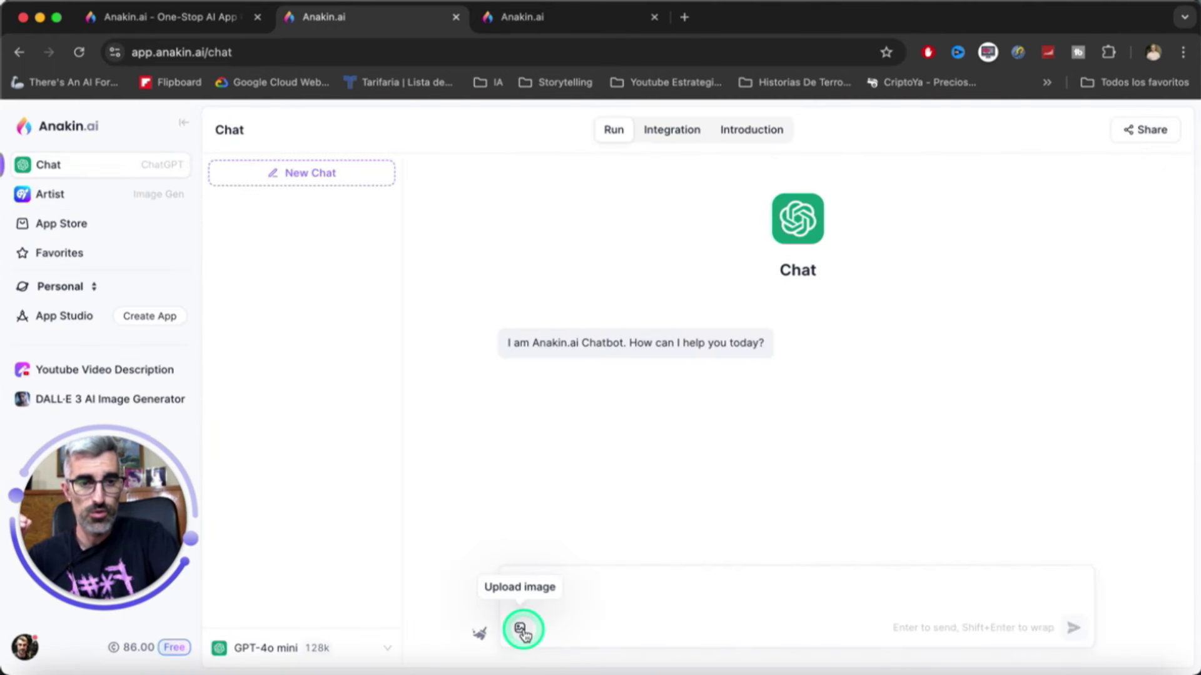
click(348, 648)
click(258, 562)
mouse_move(519, 627)
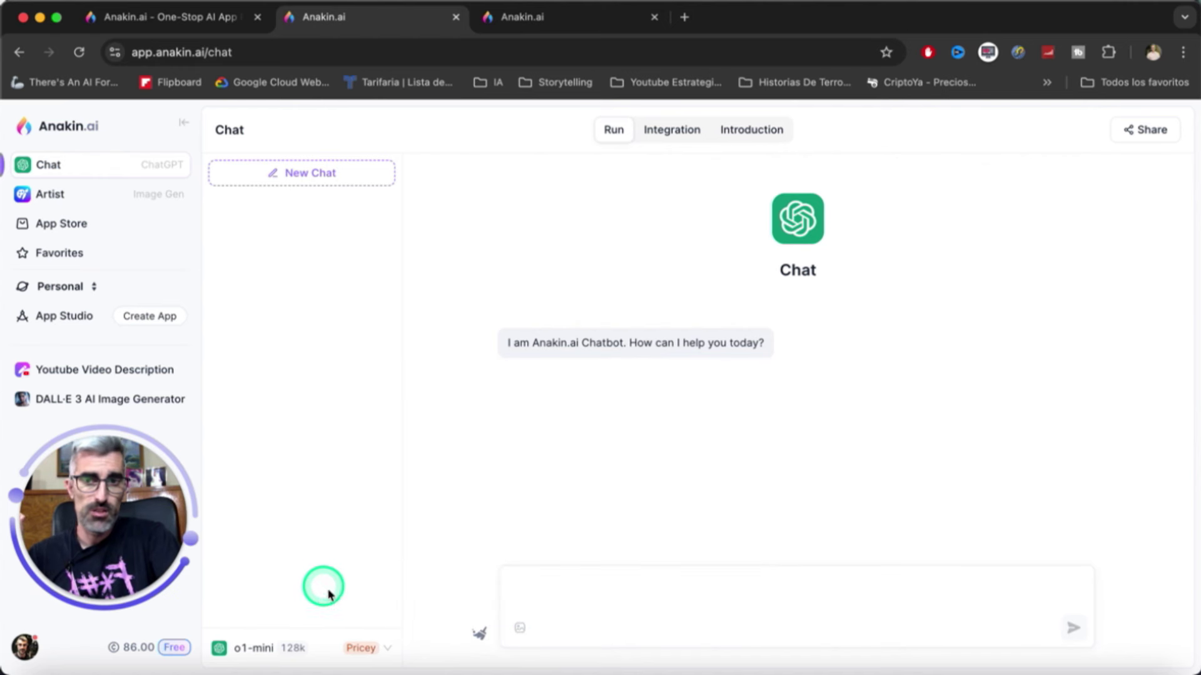
- Switch the chat model to Claude 3 Haiku, check its image upload option and view its credit price and context window
click(326, 650)
click(269, 592)
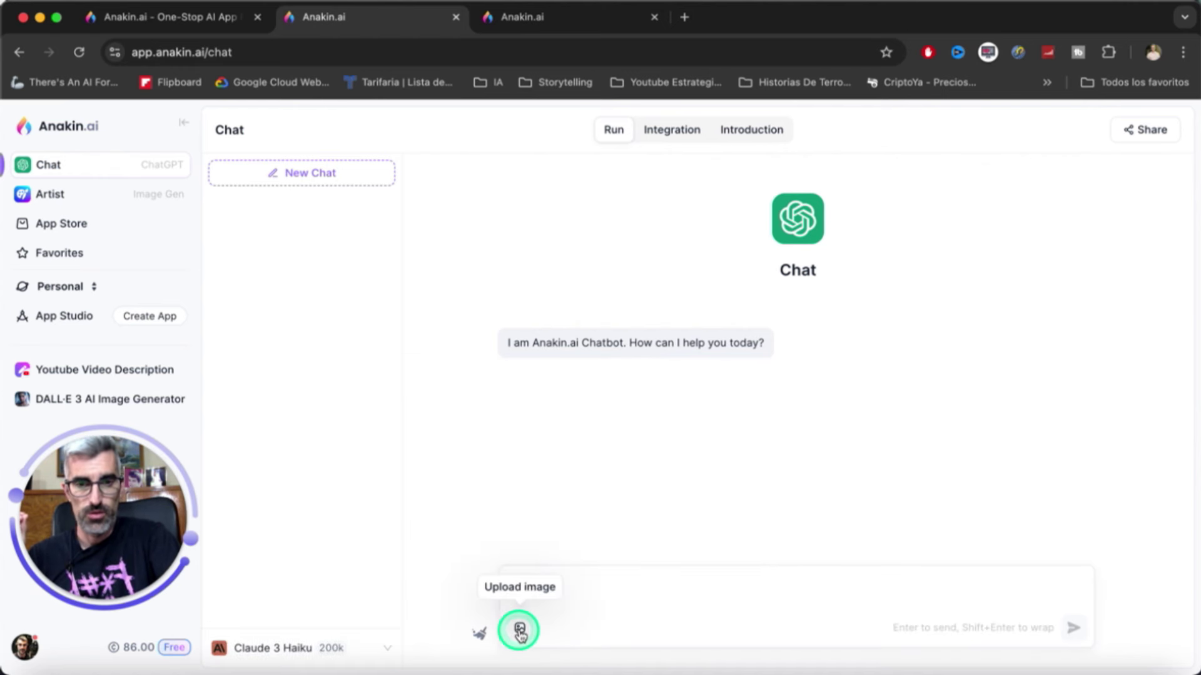
click(302, 648)
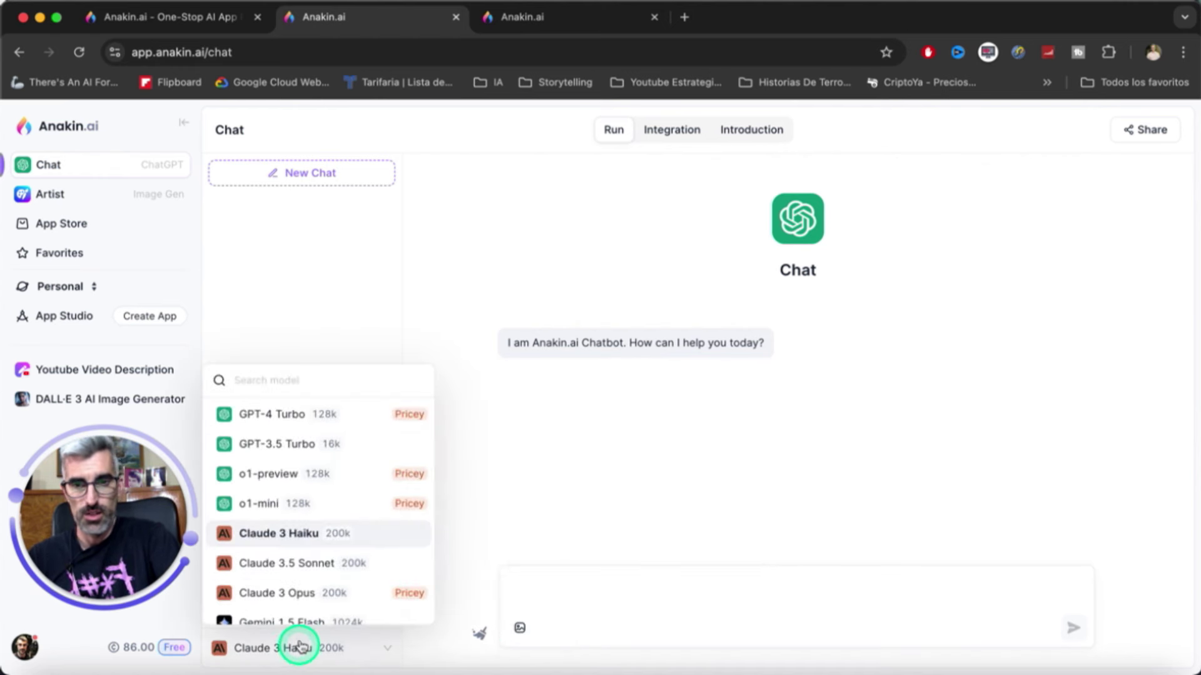
mouse_move(321, 541)
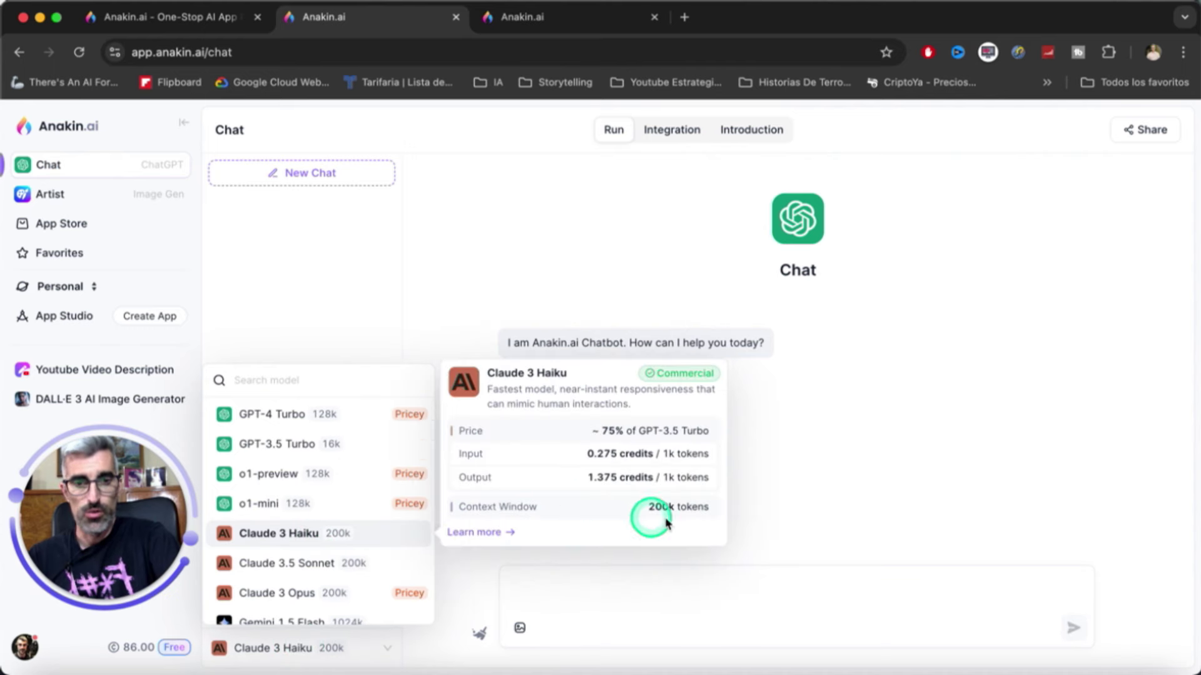
click(262, 648)
- Select Meta Llama 3.1 70B Instruct Turbo as the chat model and close the model list
click(263, 648)
scroll(303, 488, down, 5)
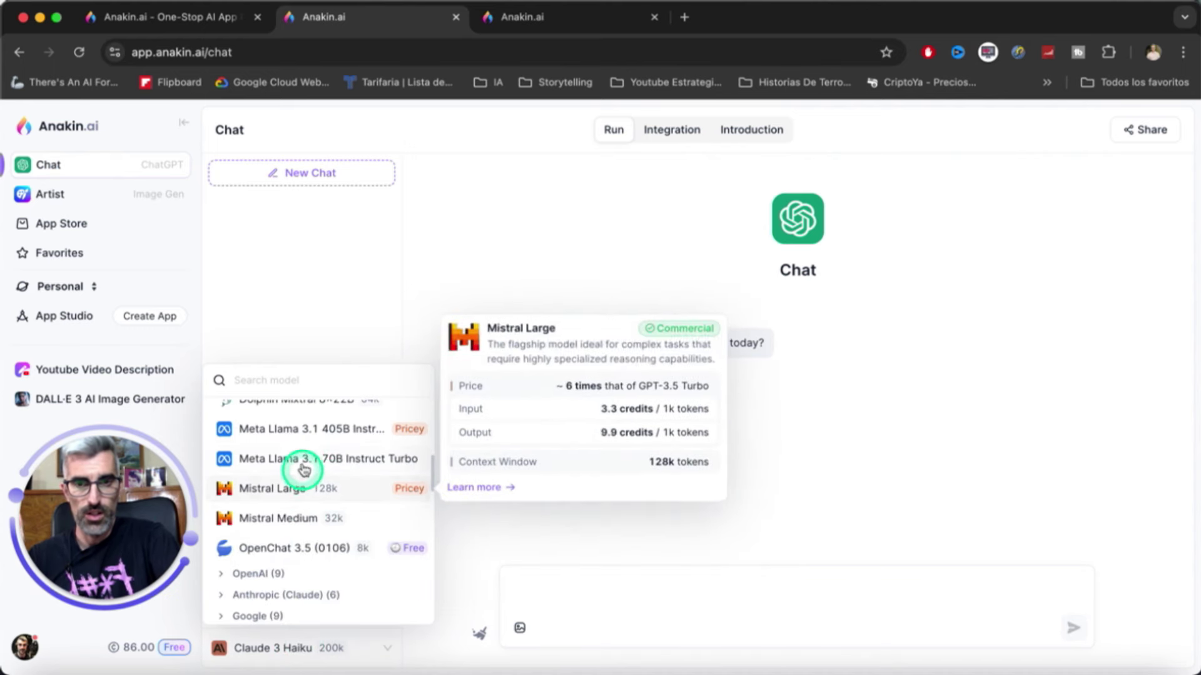
click(303, 463)
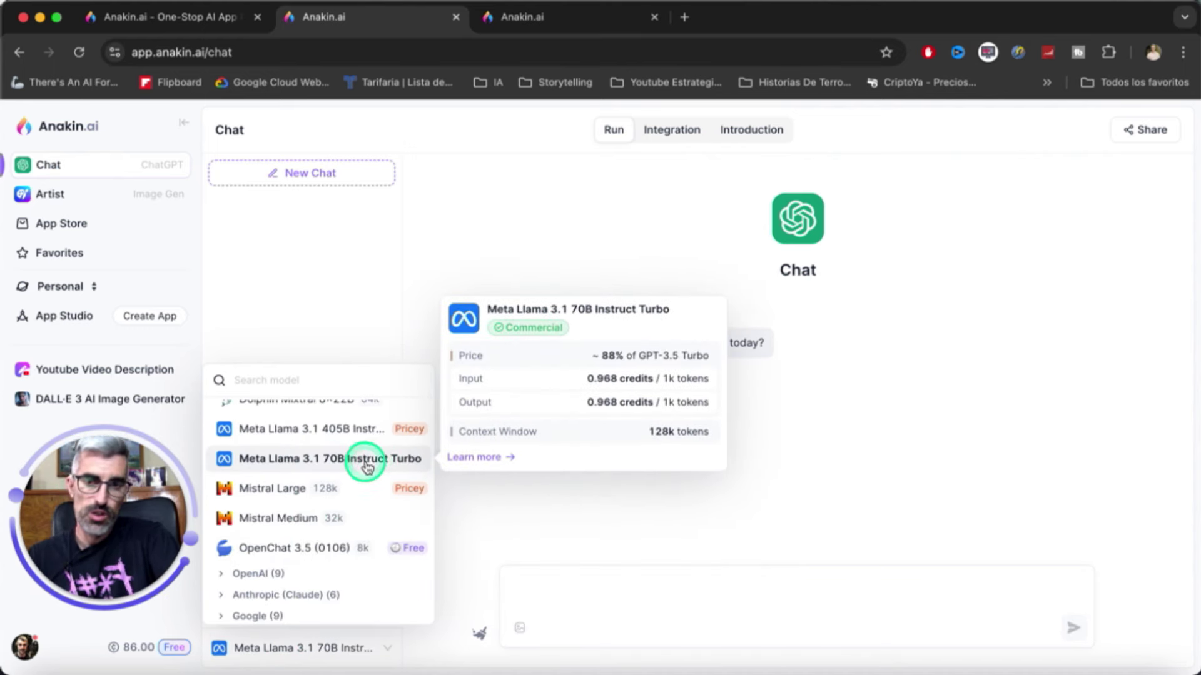
click(320, 294)
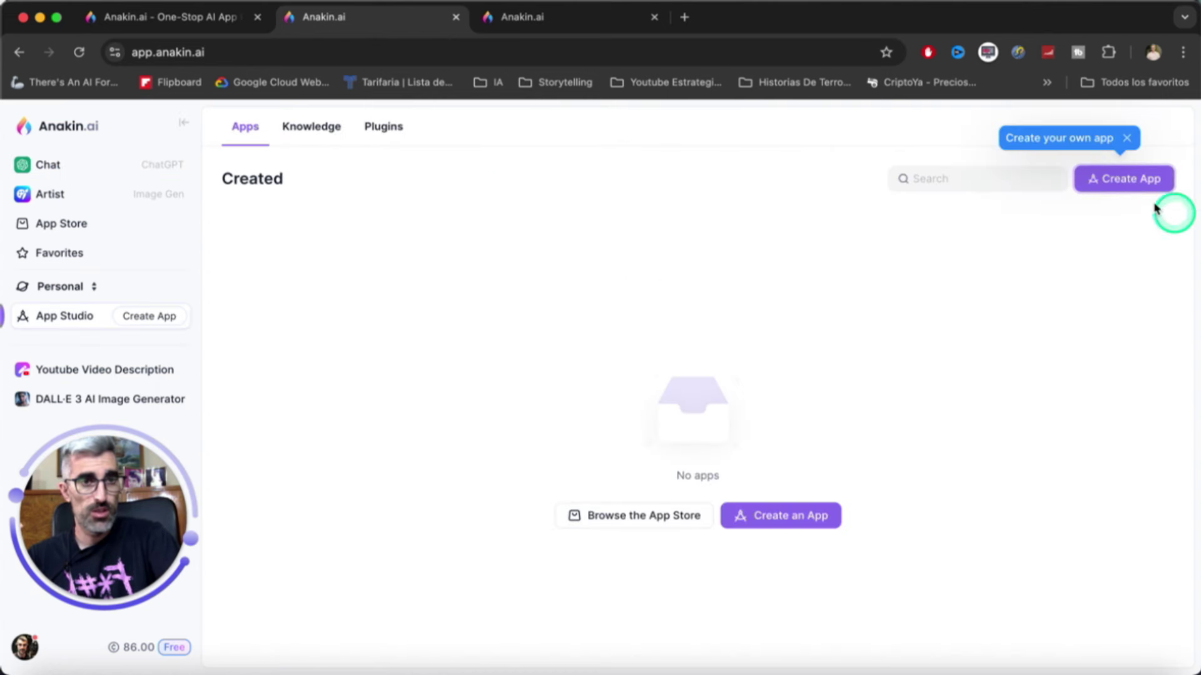
- In App Studio, dismiss the "Create your own app" tip and look through the Knowledge, Plugins and Apps sections
click(1128, 139)
click(312, 128)
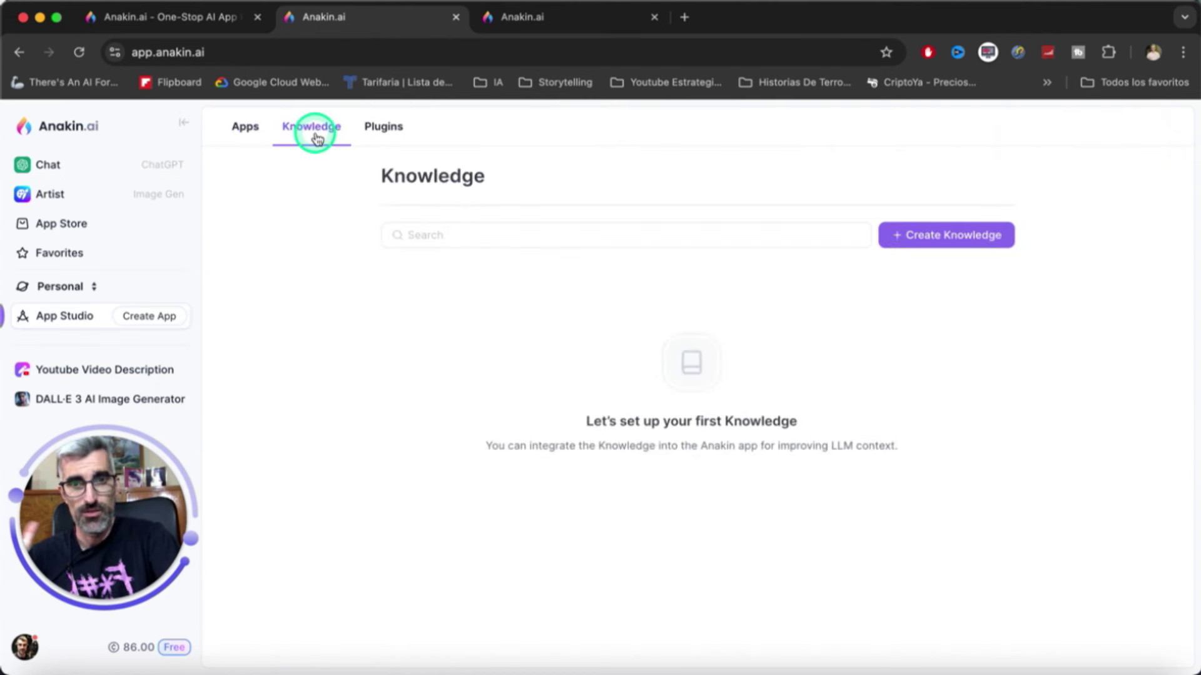
click(378, 132)
click(246, 129)
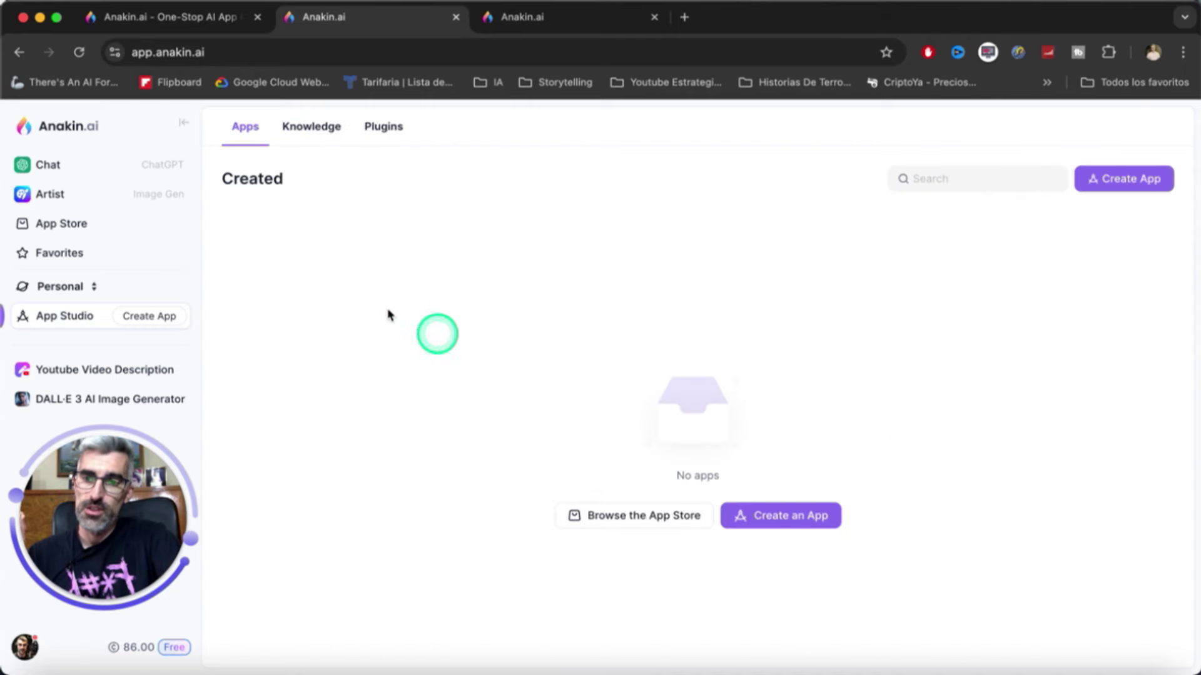
- Browse the Stories category in the App Store, including its community-created apps, and return to the start of the list
click(73, 230)
click(913, 361)
scroll(767, 403, down, 15)
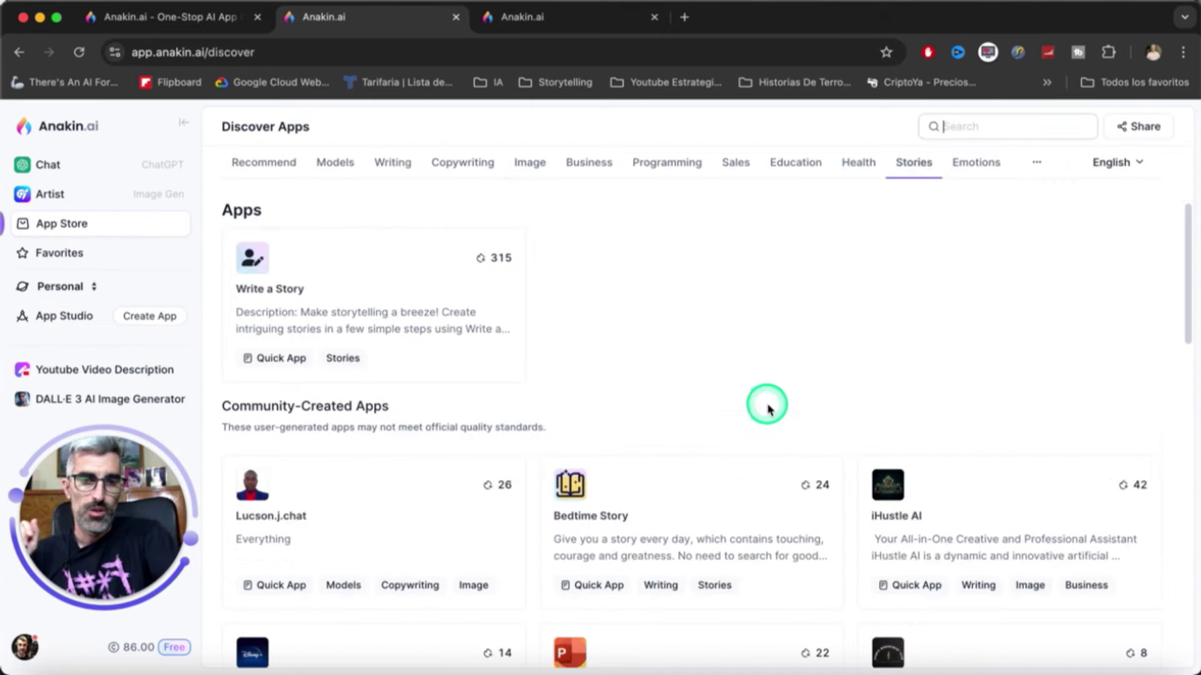
scroll(749, 411, down, 8)
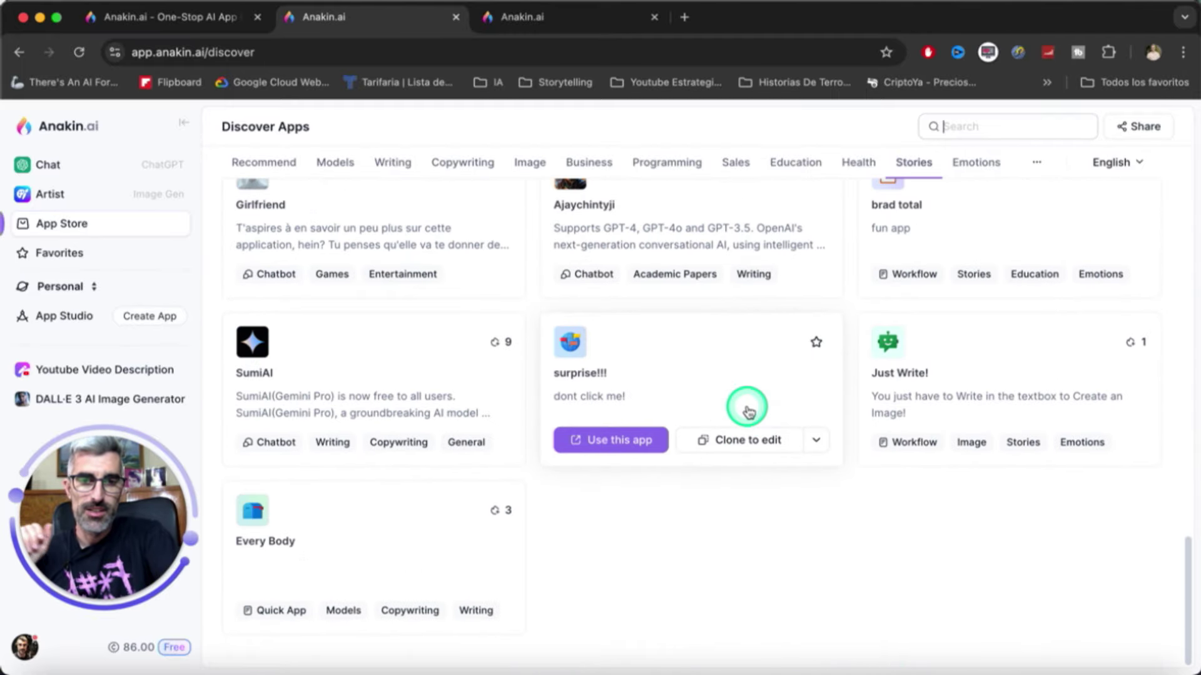
scroll(747, 411, up, 20)
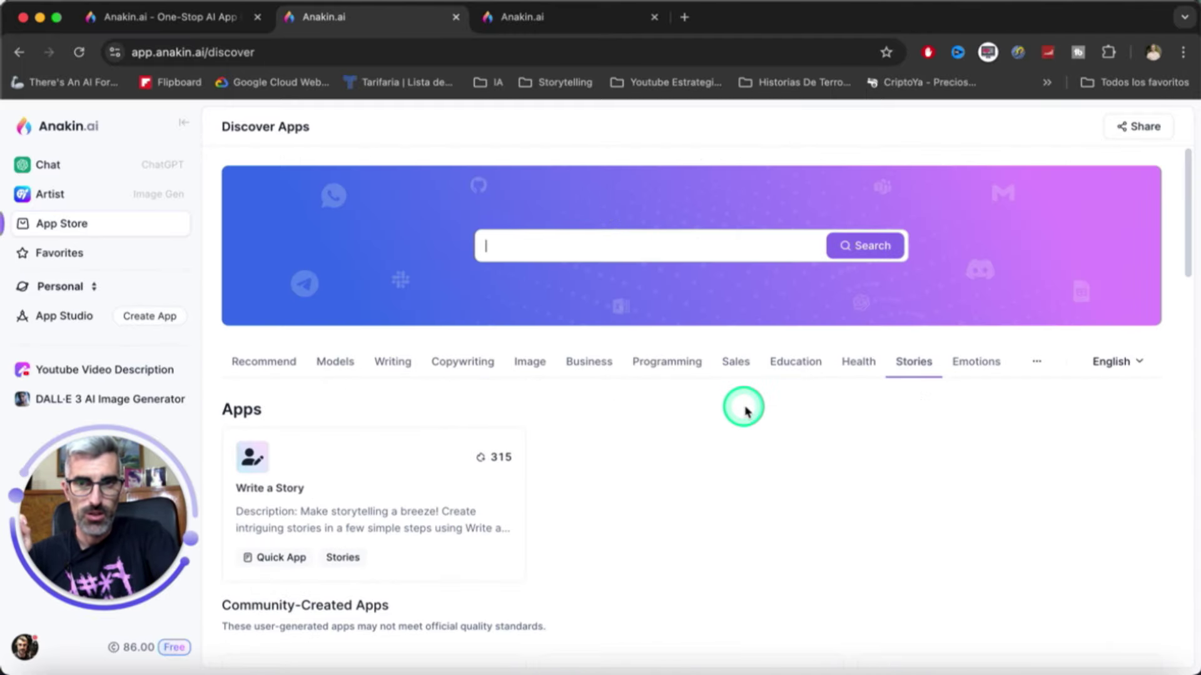
- Browse the Recommend category in the App Store, going through its full Apps list and on into the Community-Created Apps
scroll(719, 438, down, 3)
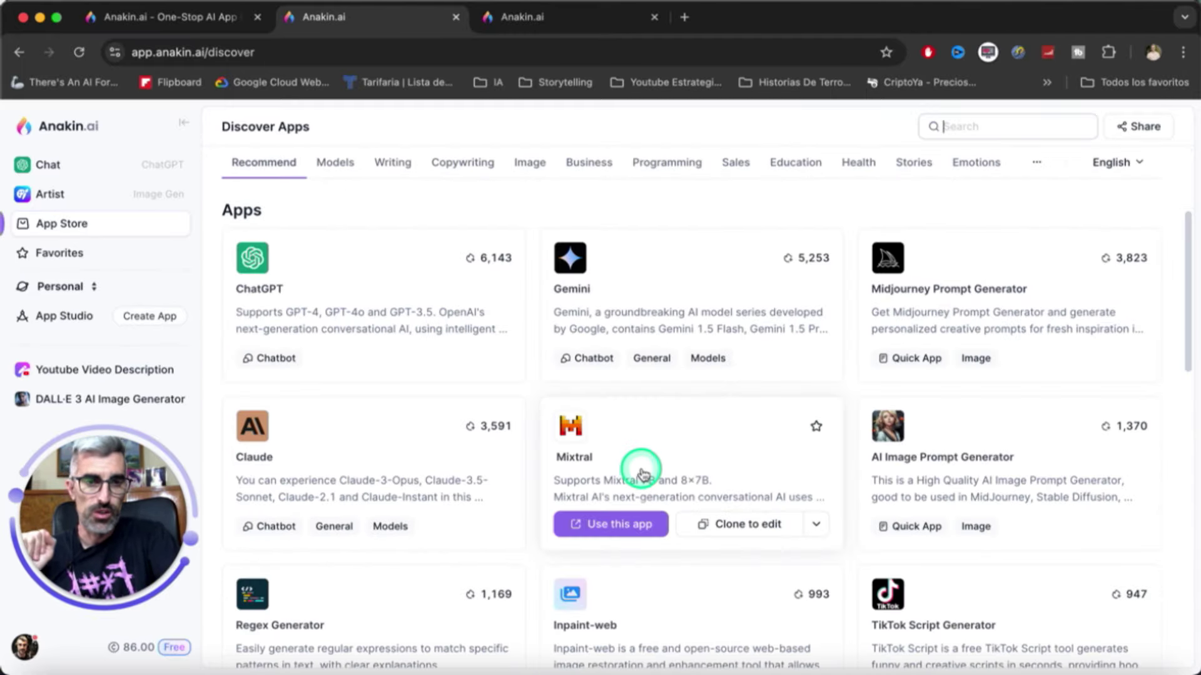
scroll(643, 473, down, 3)
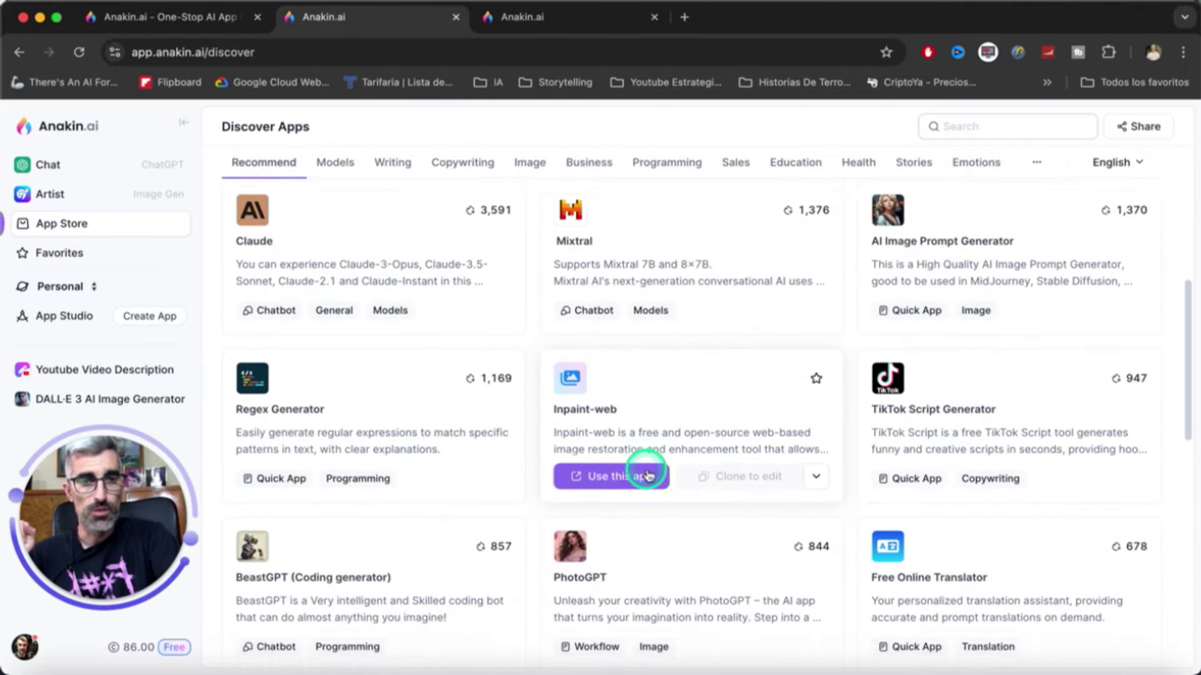
scroll(647, 475, down, 5)
scroll(647, 476, down, 3)
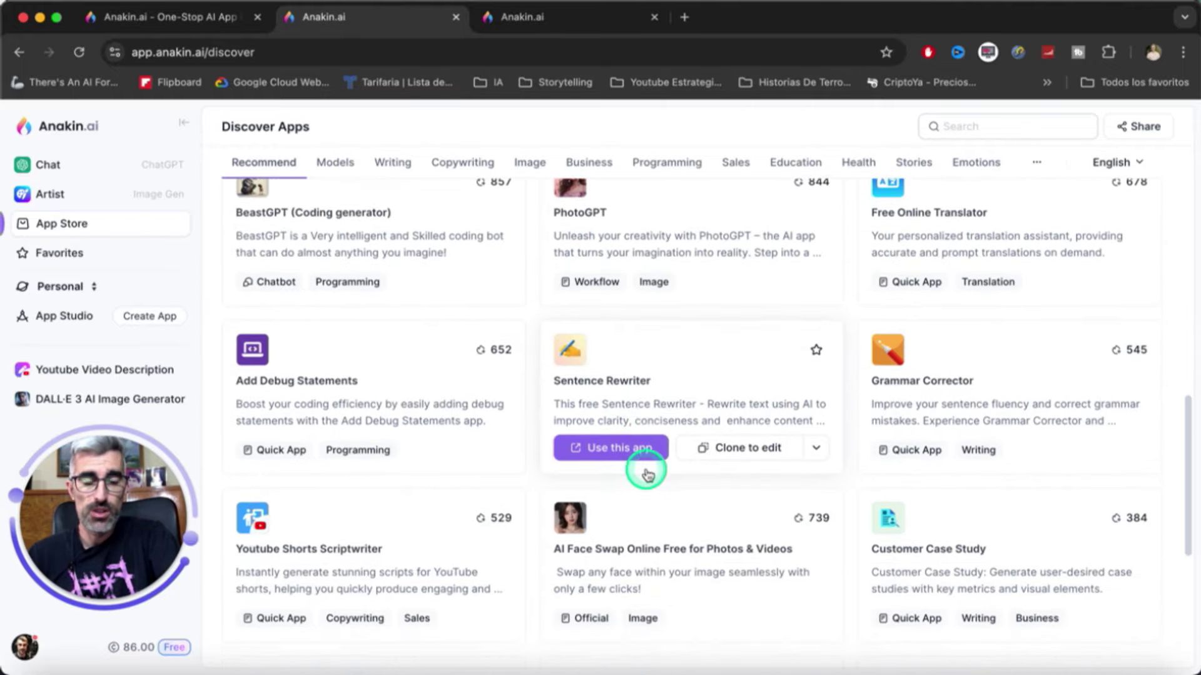
scroll(644, 475, down, 5)
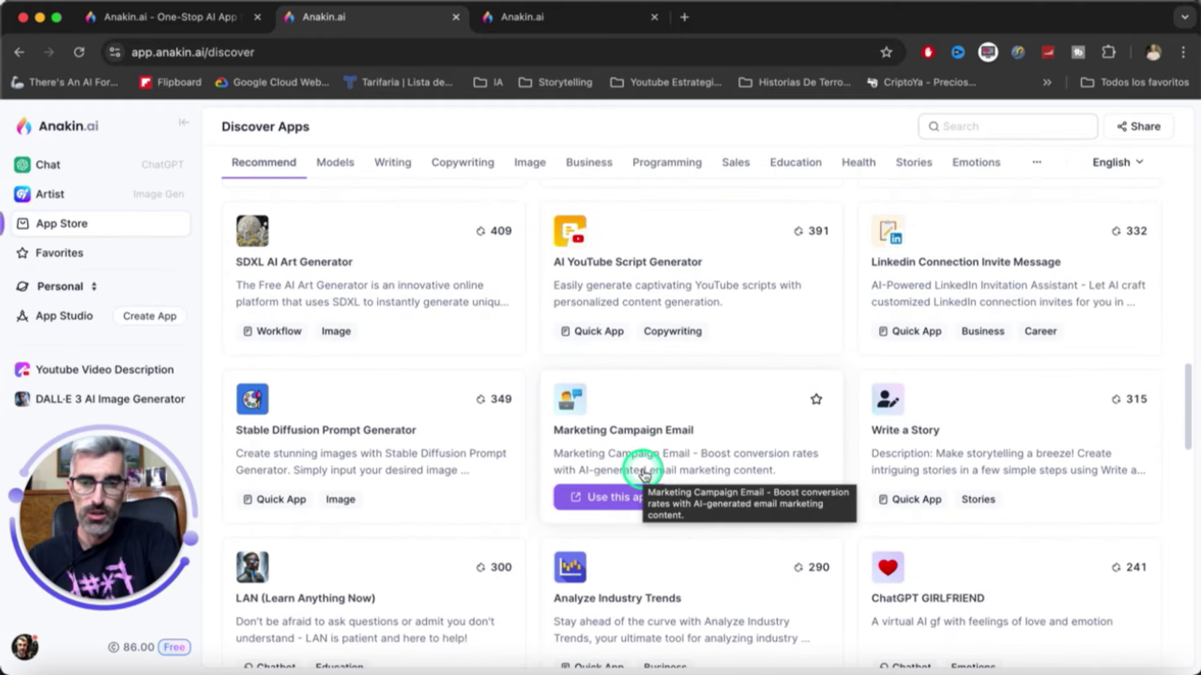
scroll(644, 476, down, 2)
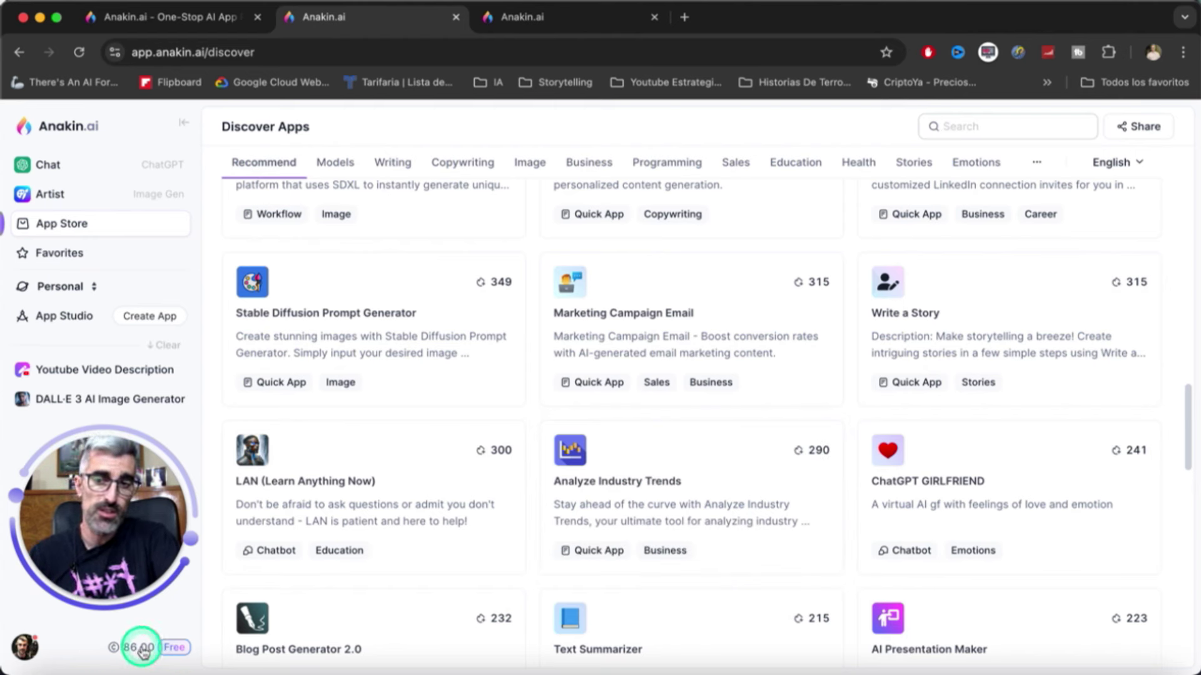
scroll(456, 555, down, 10)
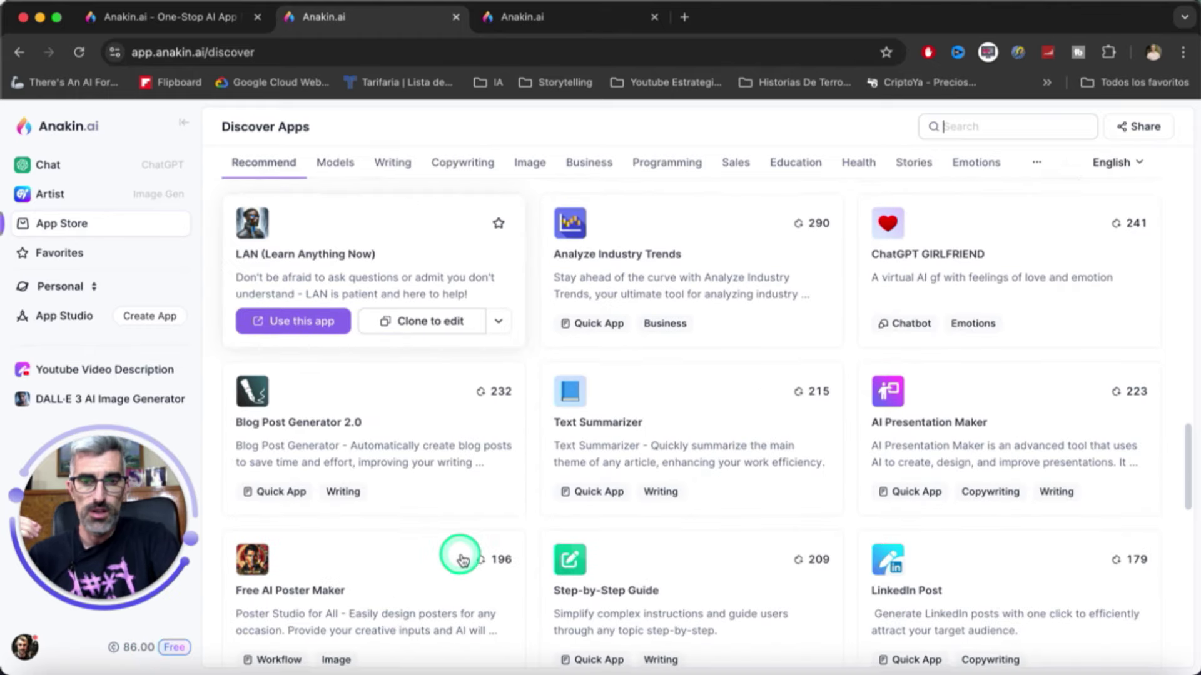
scroll(460, 558, down, 10)
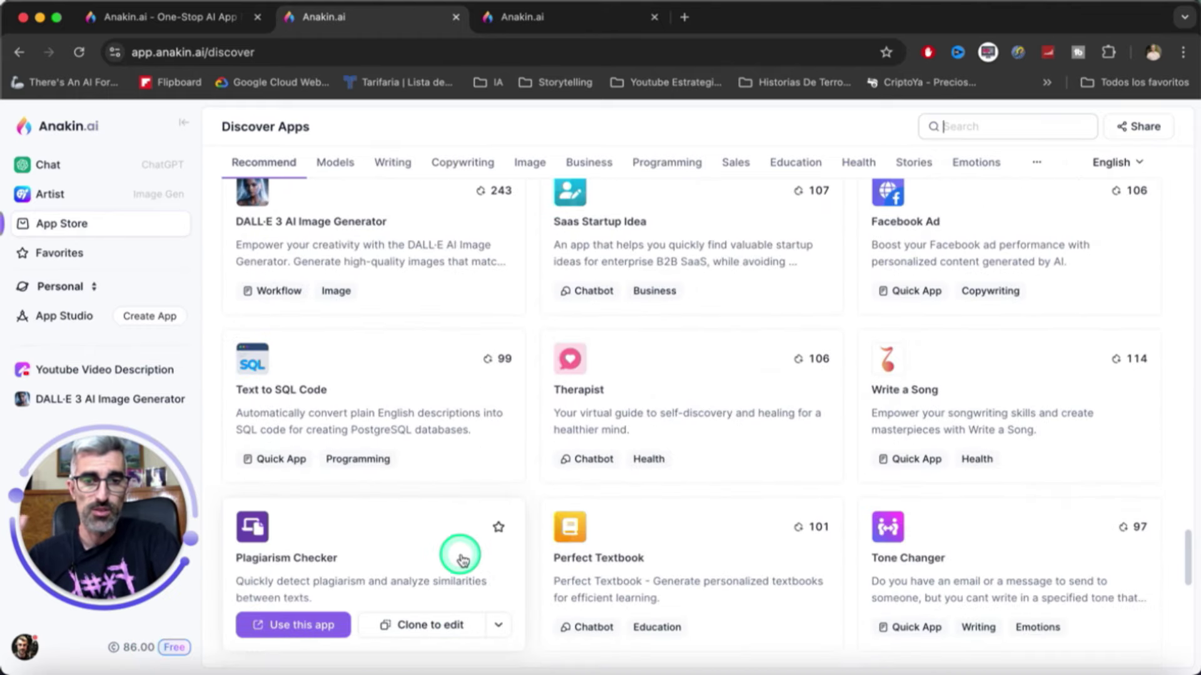
scroll(461, 558, down, 20)
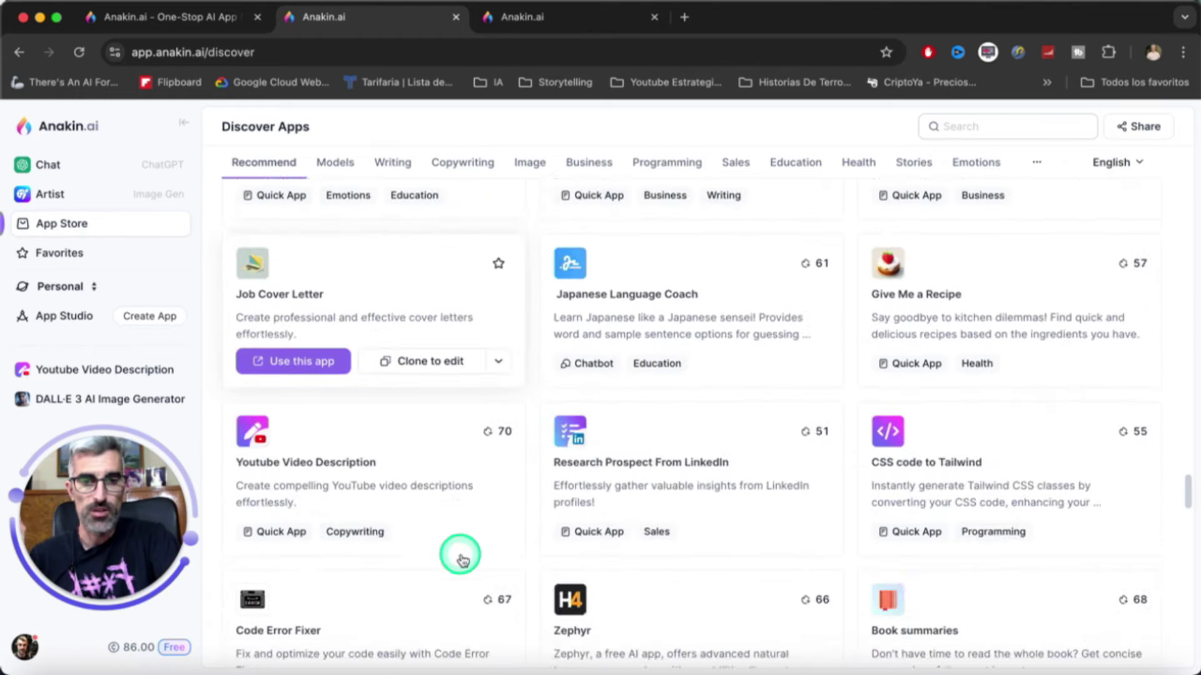
scroll(461, 559, down, 15)
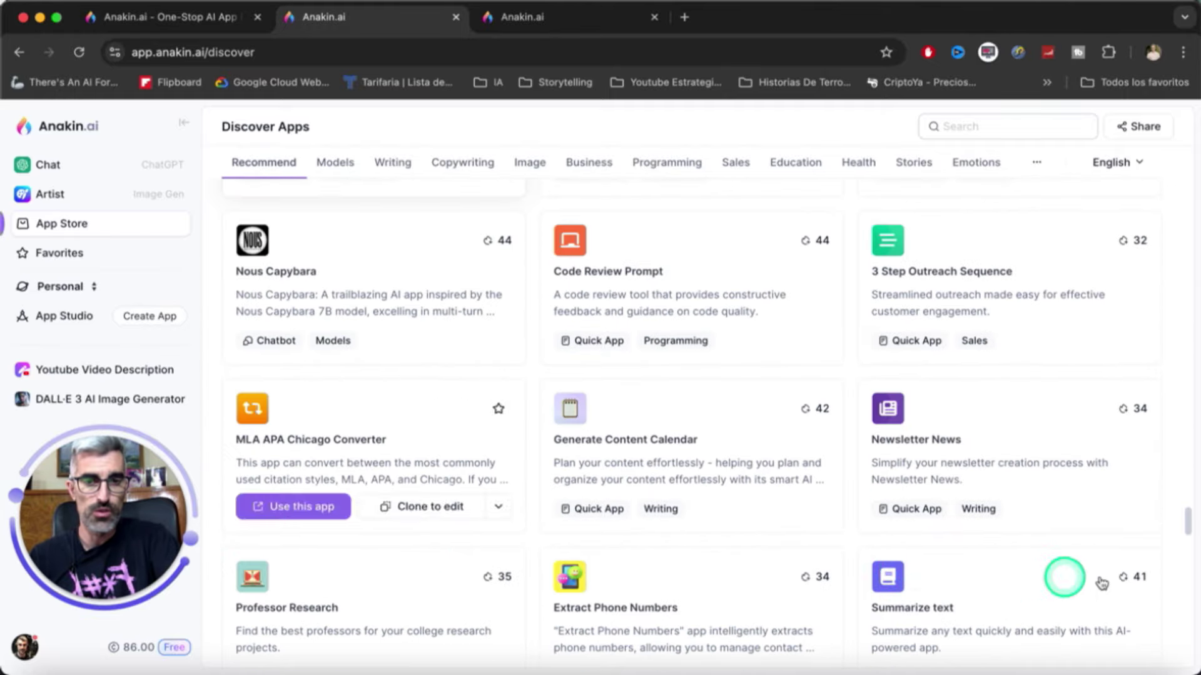
scroll(1178, 578, down, 20)
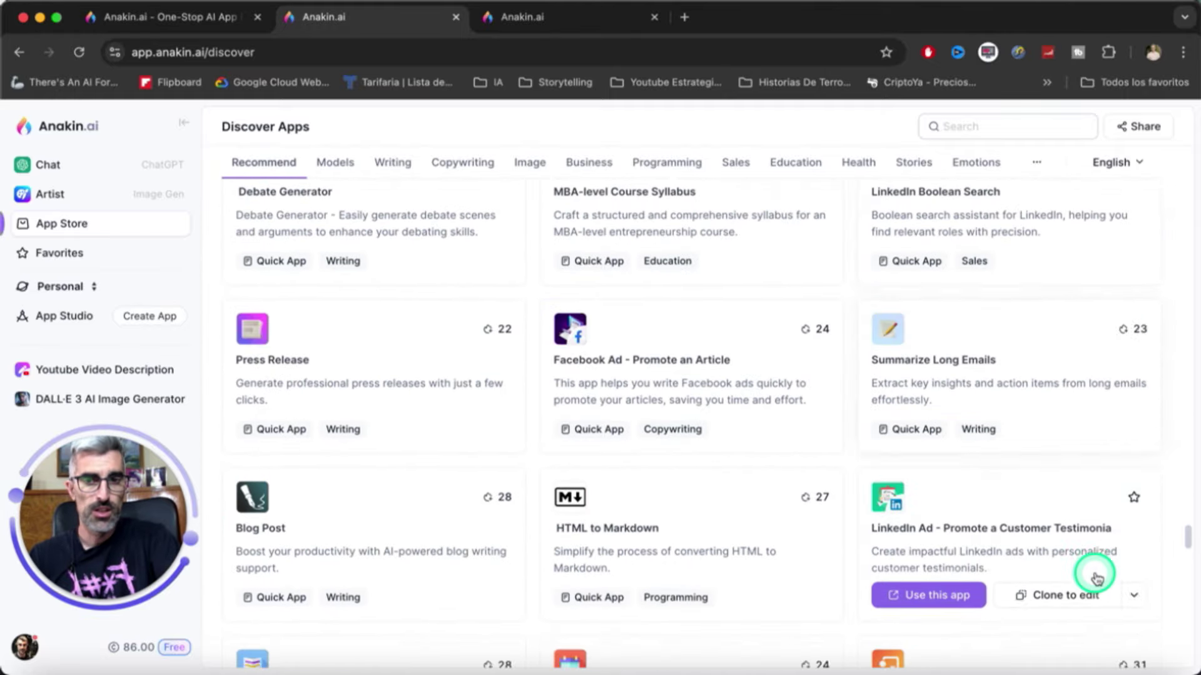
scroll(1095, 578, down, 1)
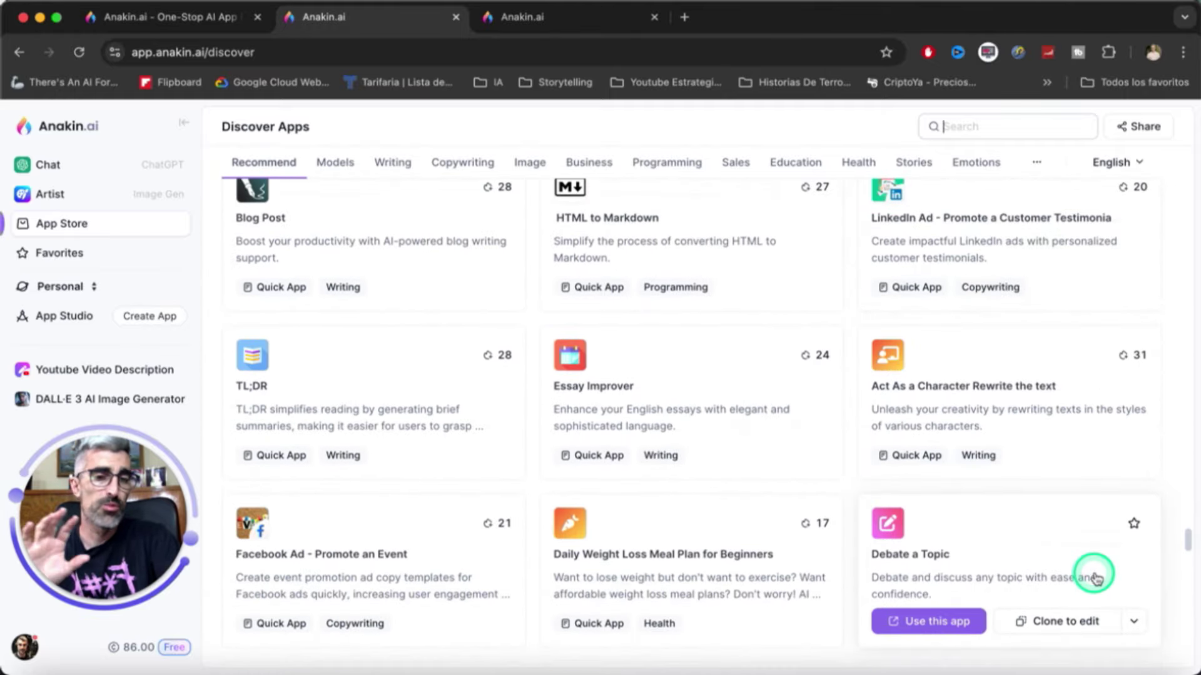
scroll(1095, 578, down, 20)
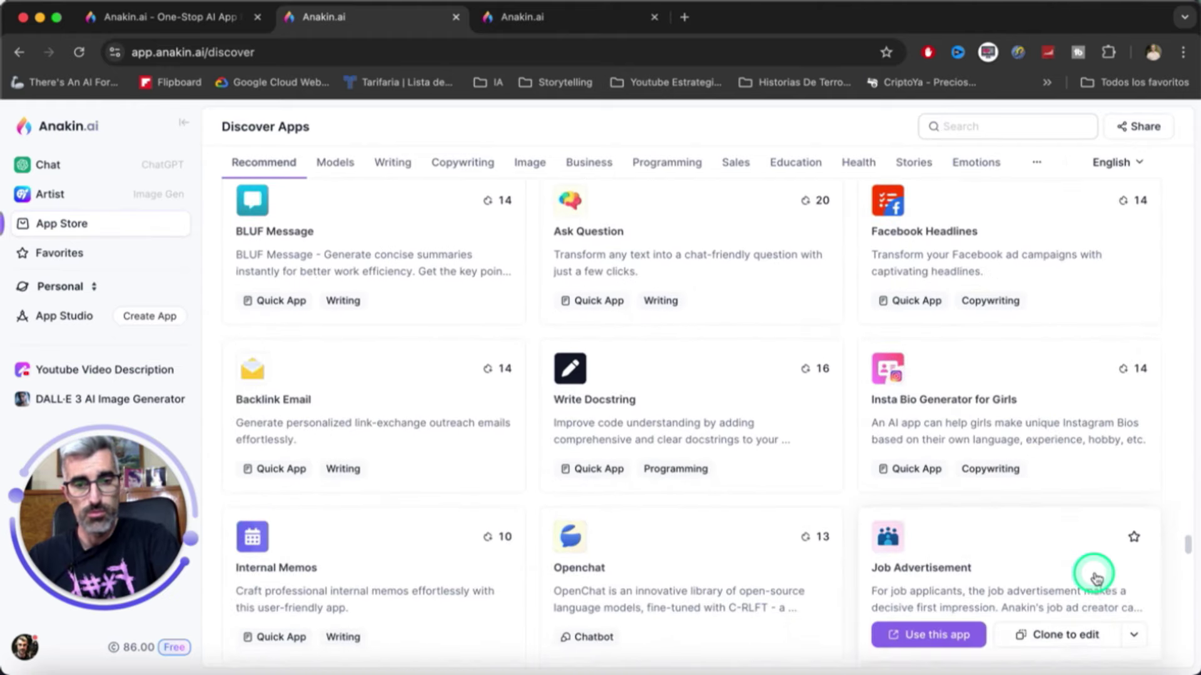
scroll(1095, 578, down, 8)
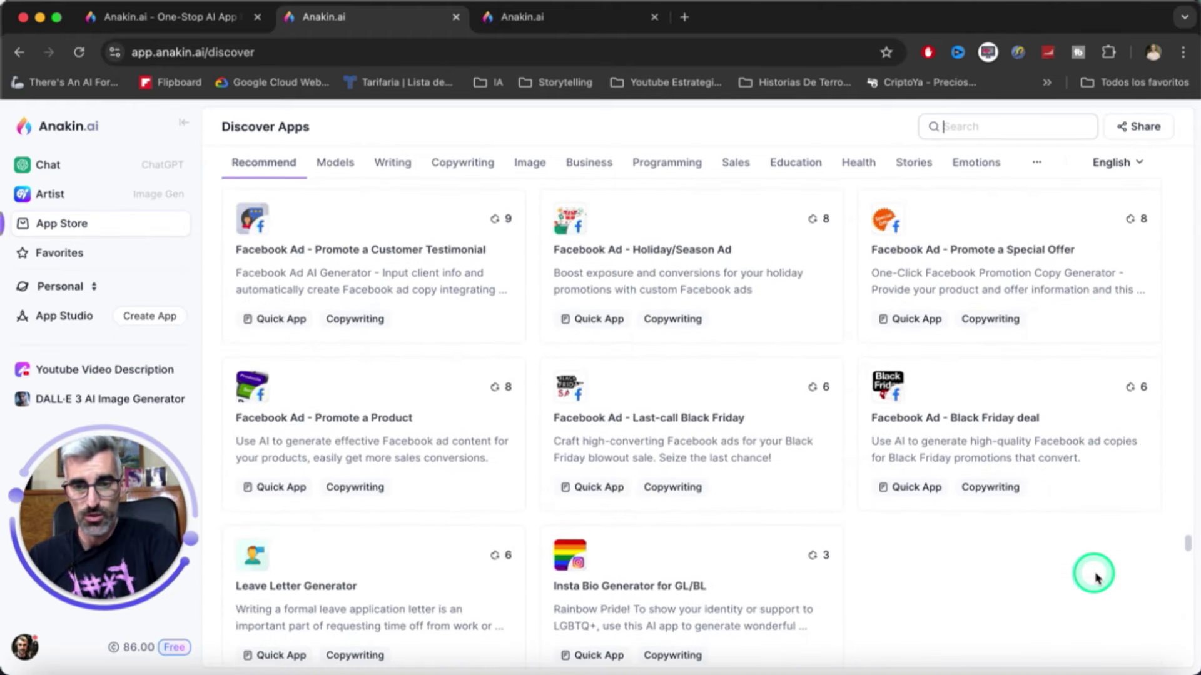
scroll(1096, 579, down, 7)
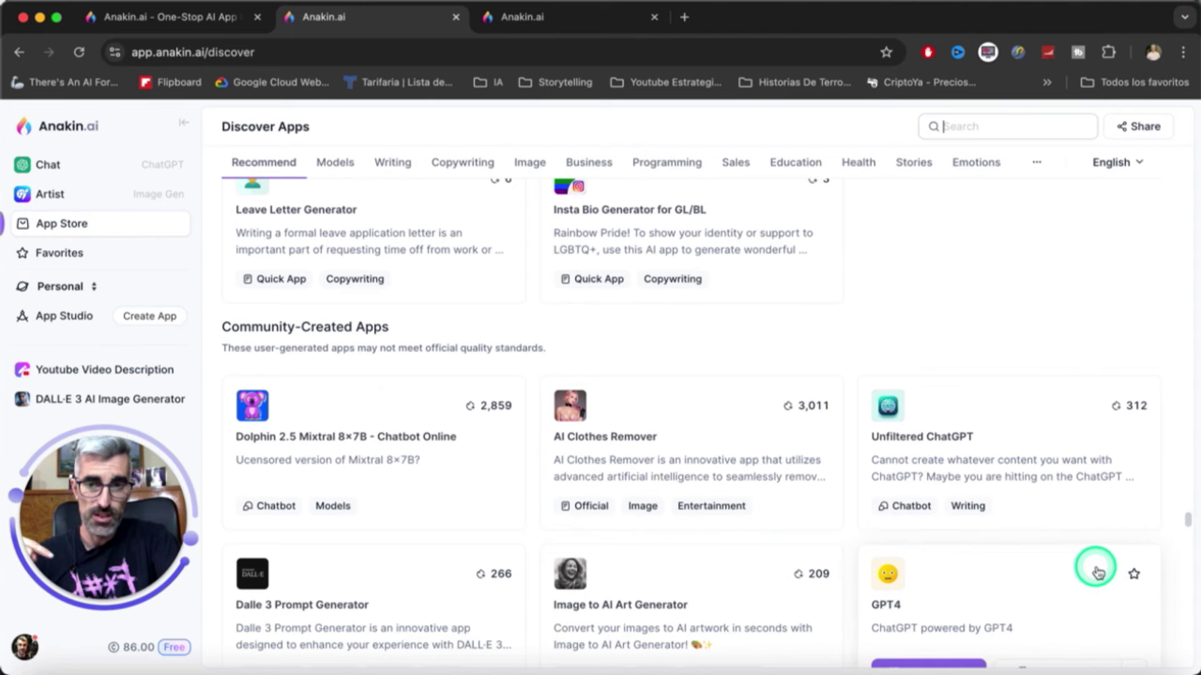
scroll(1096, 572, down, 15)
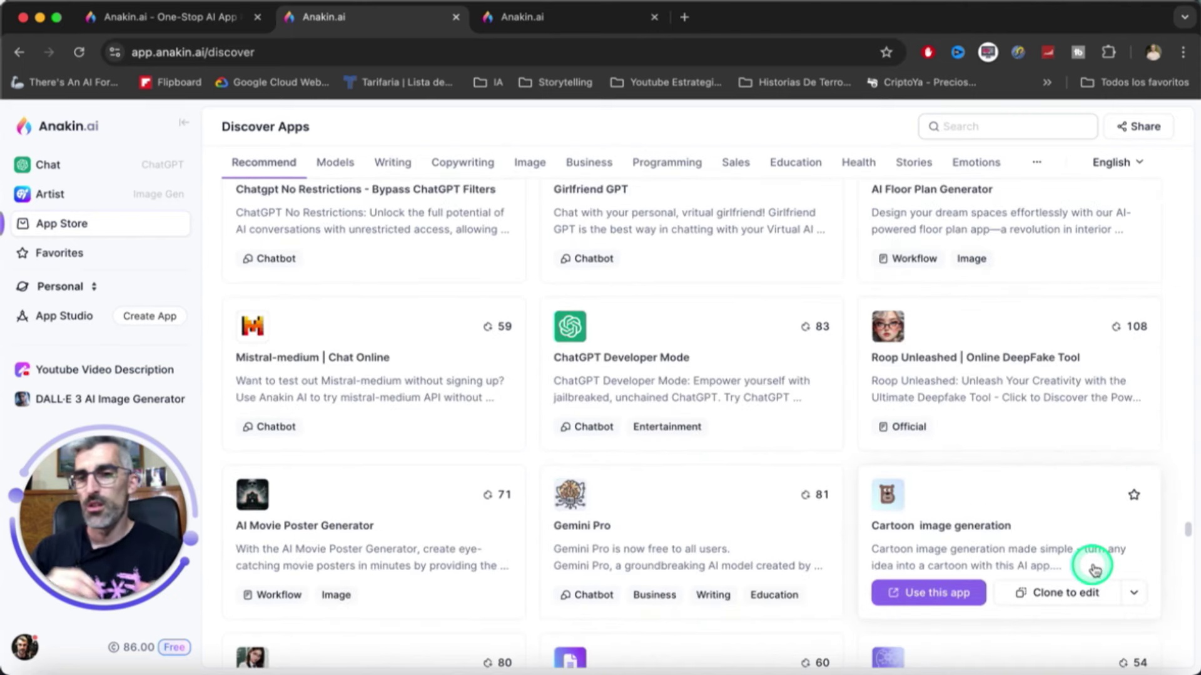